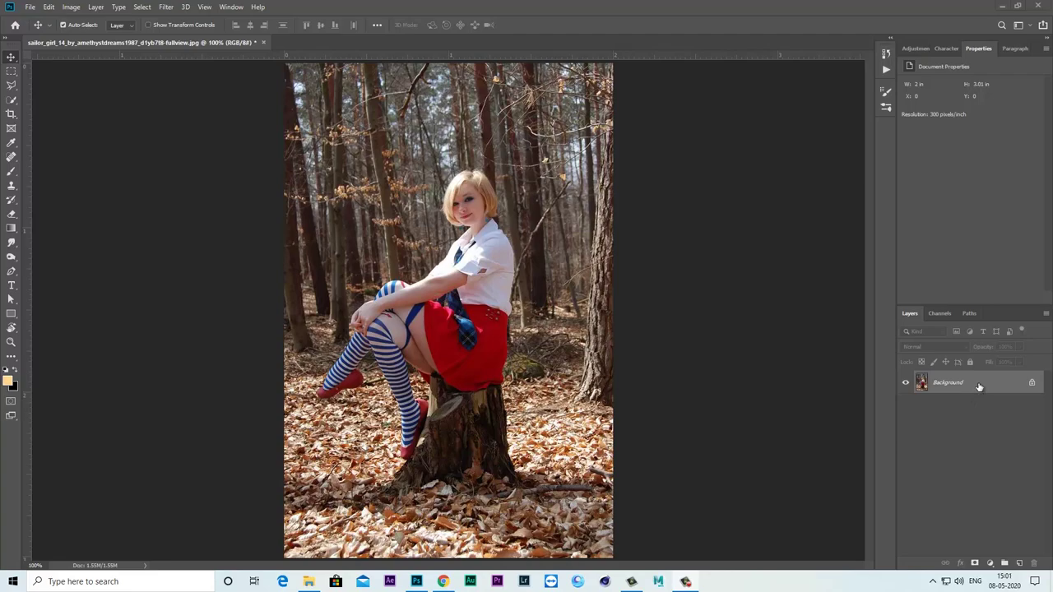
Duplicate the Background layer, keeping the default name 'Background copy'.
right_click(978, 383)
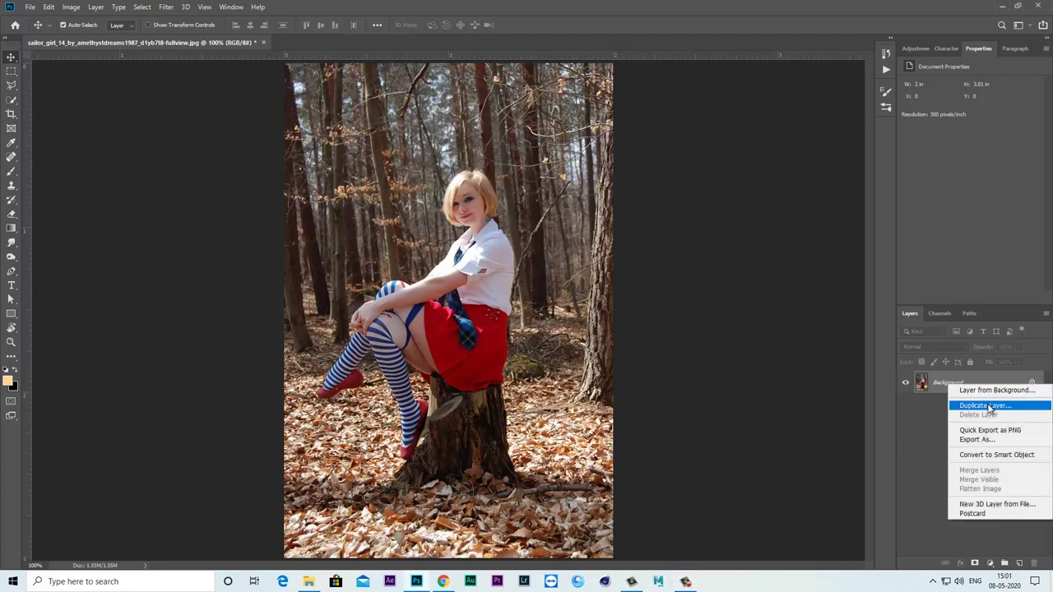
left_click(989, 406)
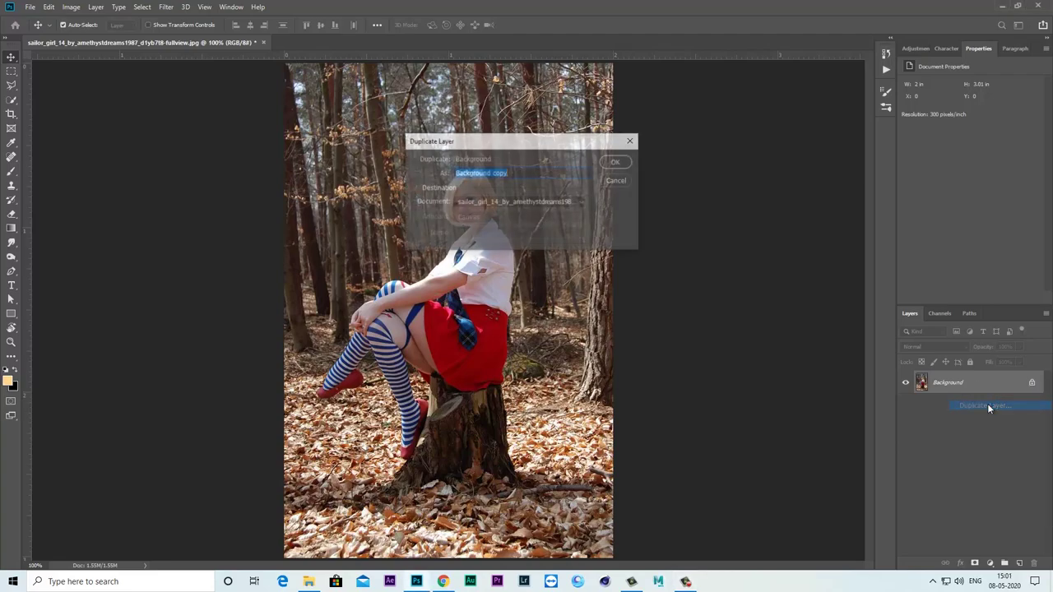
left_click(617, 163)
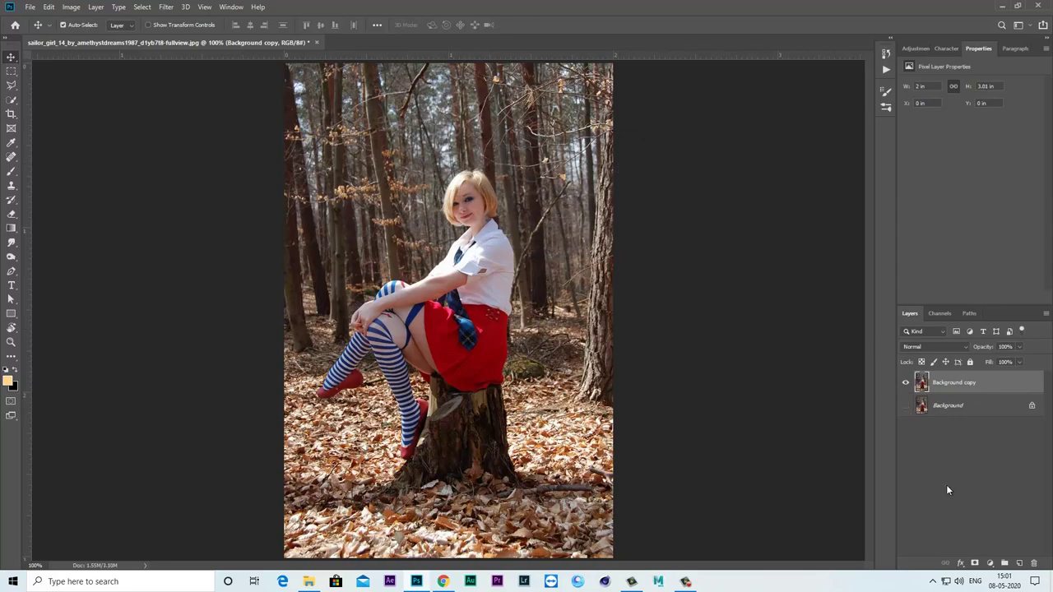
Add a Curves 1 layer in Screen mode with its mask inverted to black, then check its visibility.
left_click(990, 563)
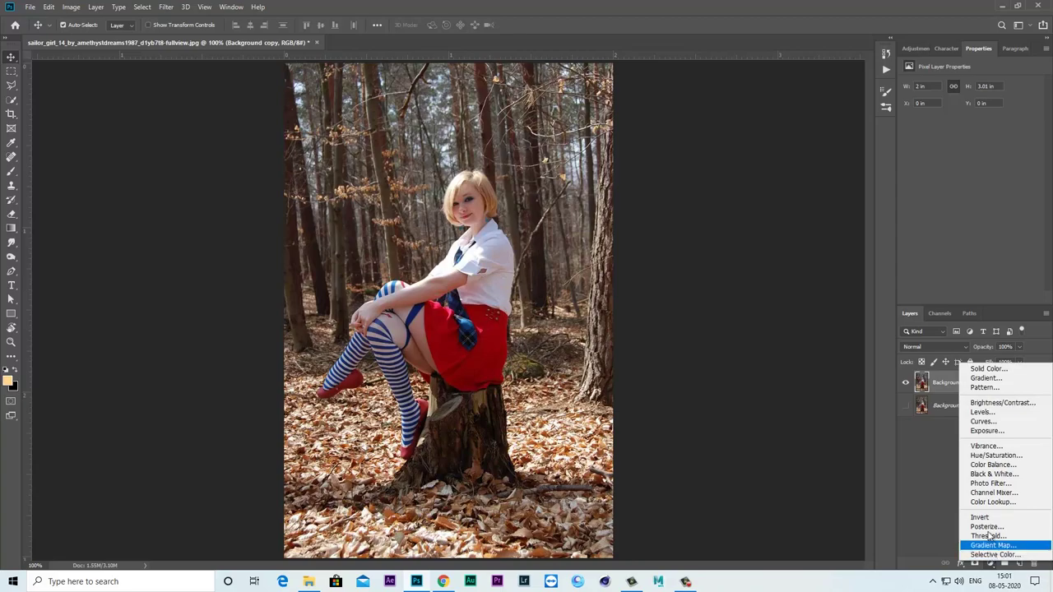
left_click(981, 421)
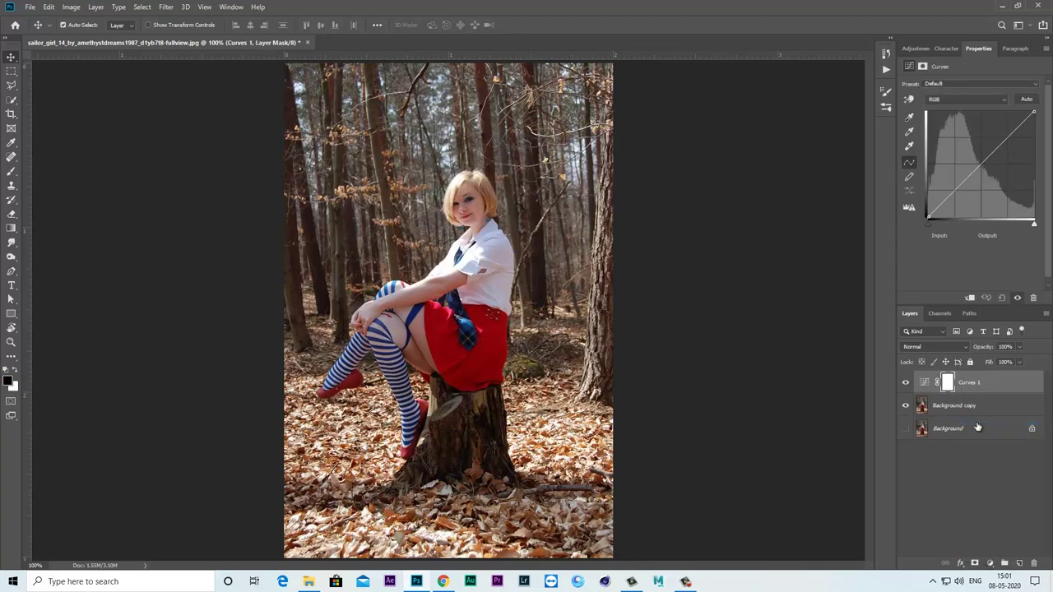
left_click(924, 348)
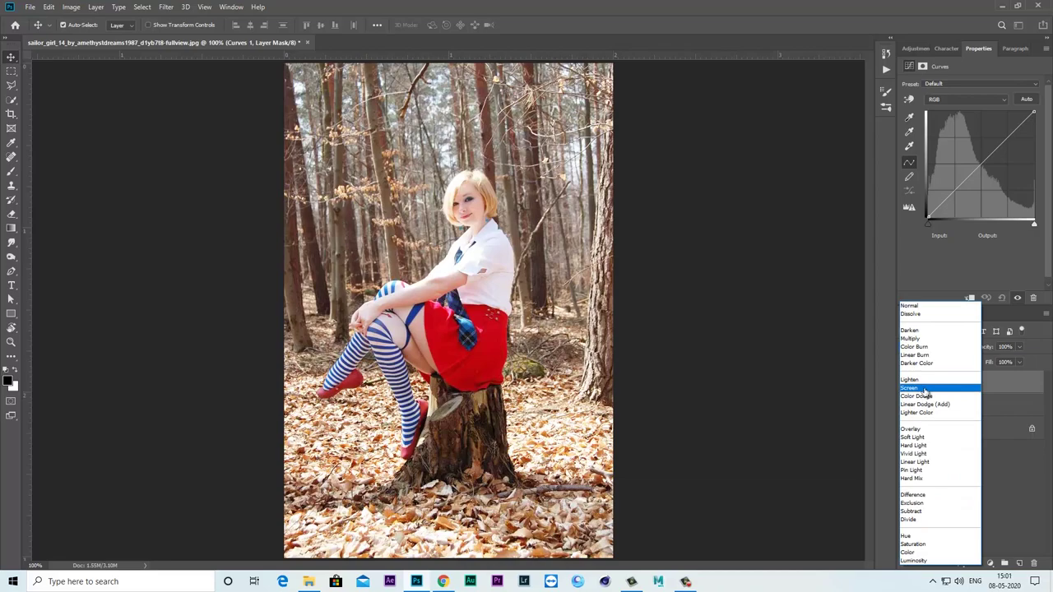
left_click(926, 388)
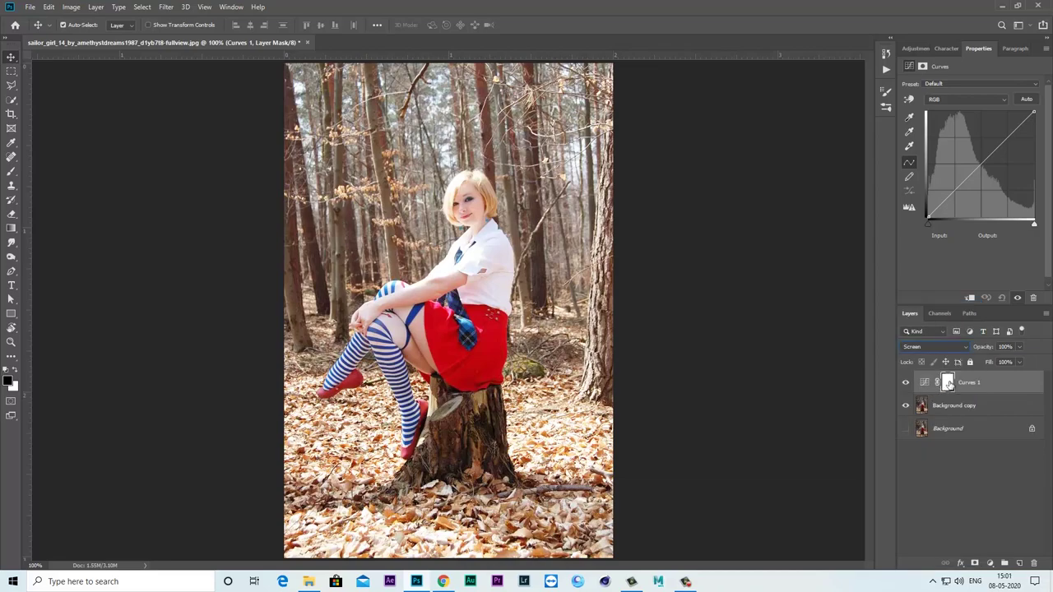
left_click(948, 383)
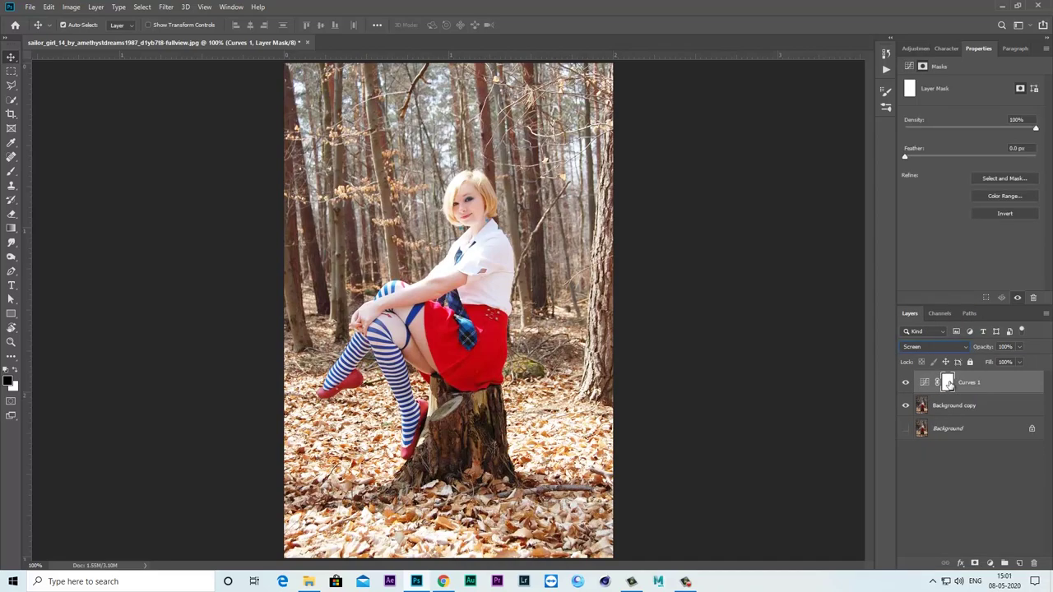
left_click(1000, 215)
left_click(906, 382)
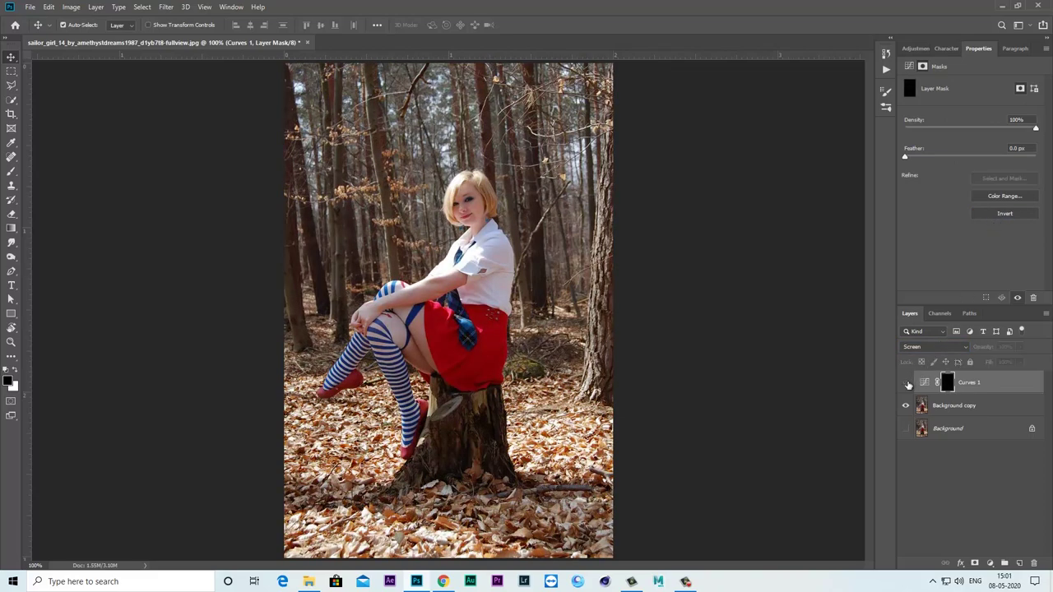
left_click(906, 382)
Set up a plain white brush at 31% opacity and 63% flow.
left_click(9, 173)
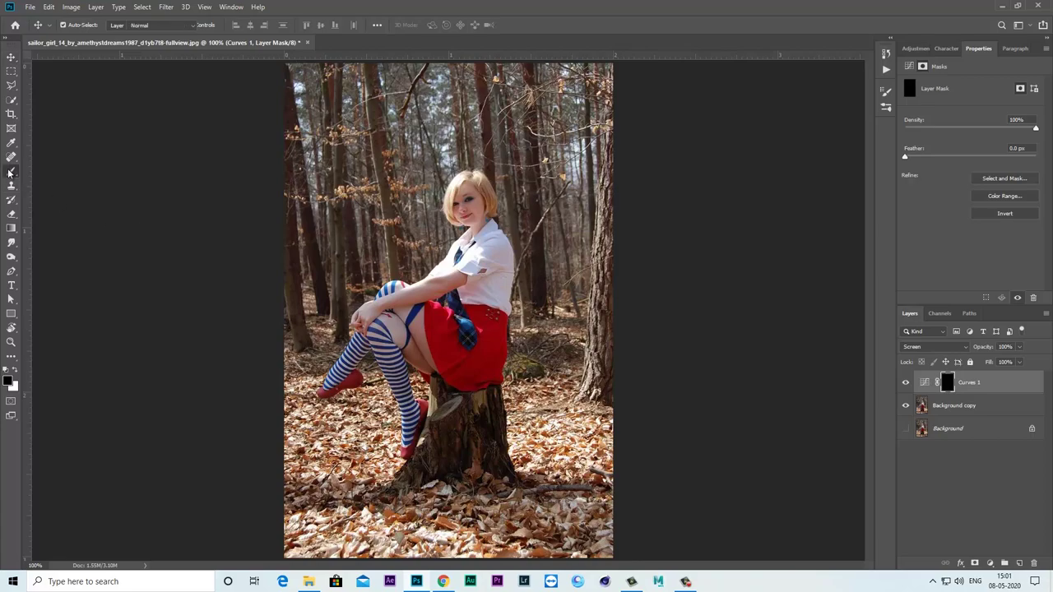
left_click(28, 175)
right_click(16, 176)
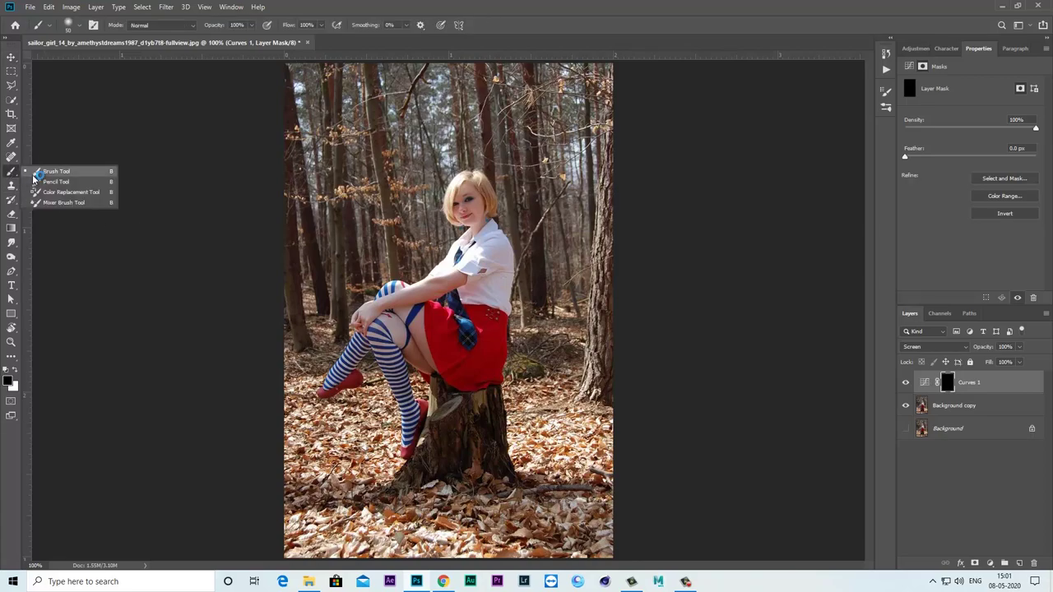
left_click(52, 174)
left_click(252, 26)
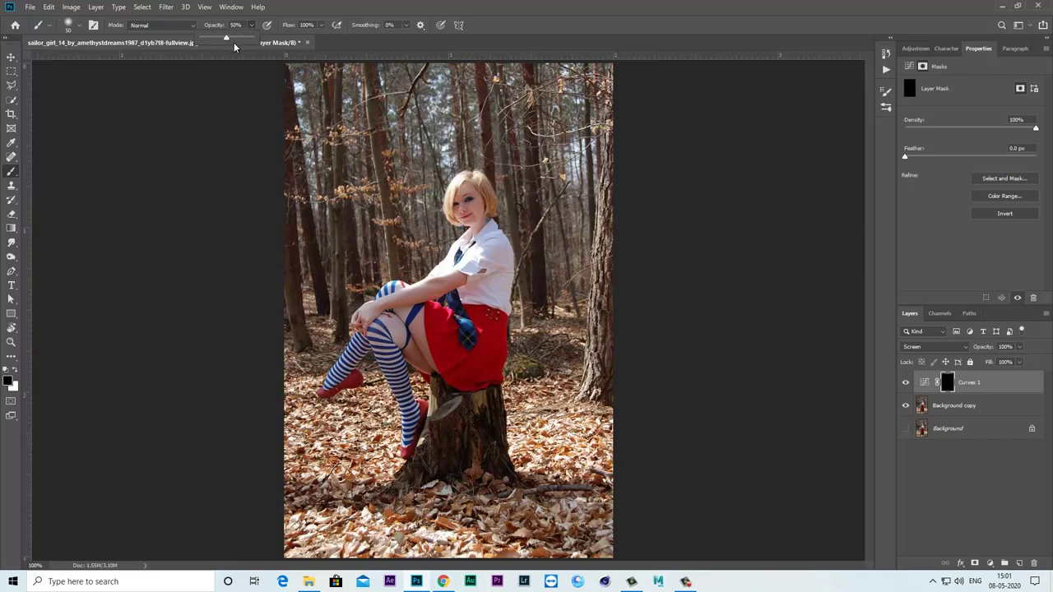
left_click(321, 25)
left_click_drag(326, 38, 306, 39)
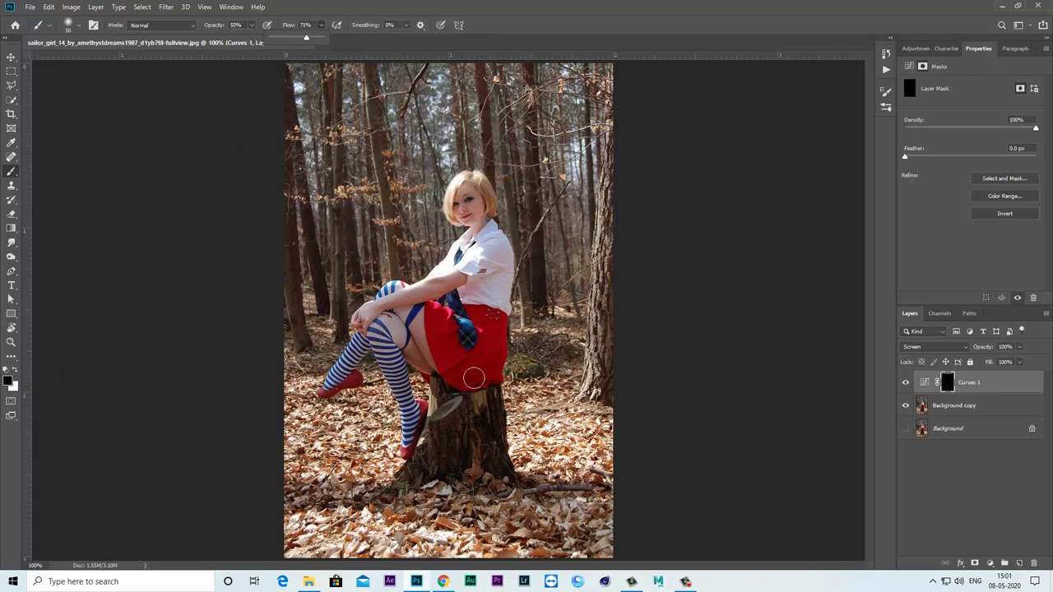
scroll(510, 313, "up", 3)
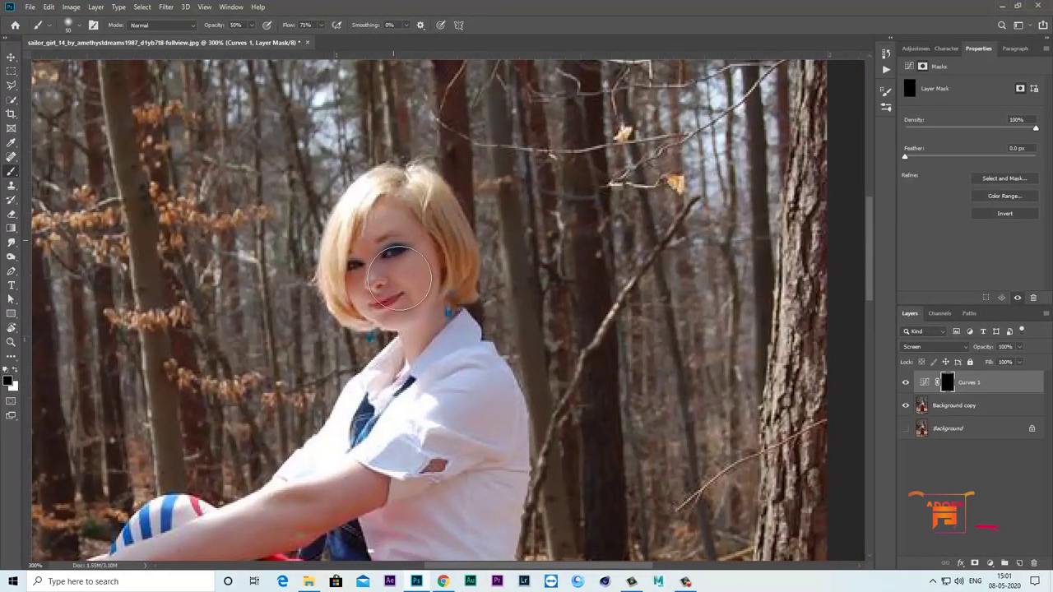
key("x")
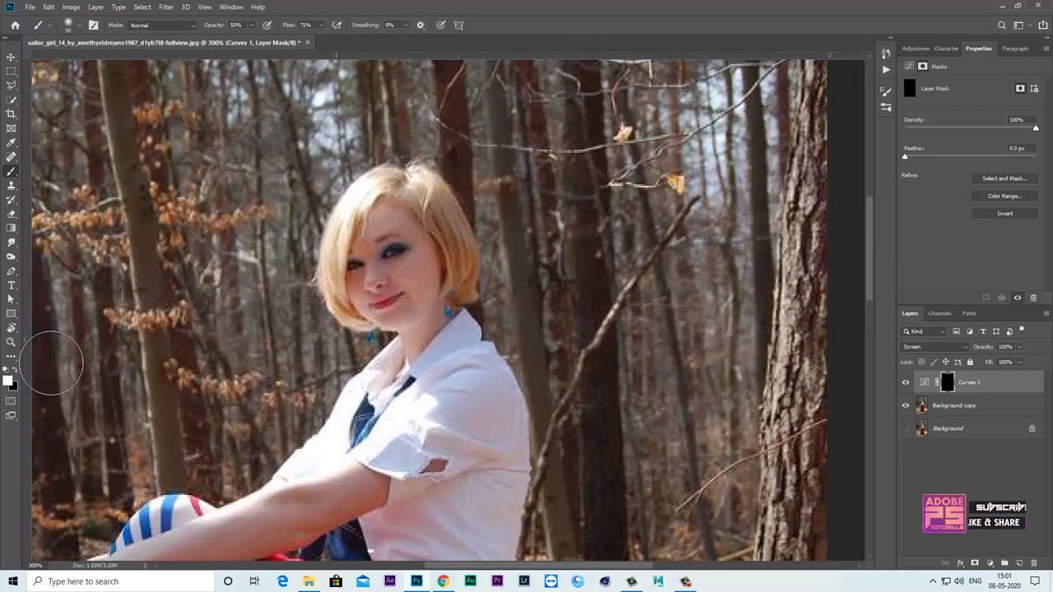
left_click_drag(251, 25, 242, 41)
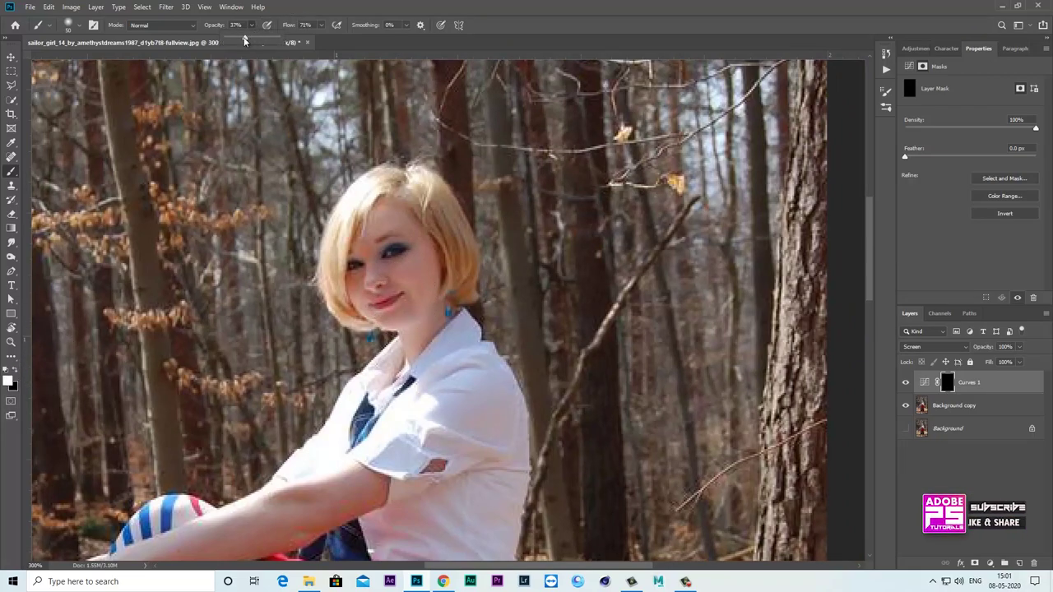
left_click_drag(321, 25, 315, 39)
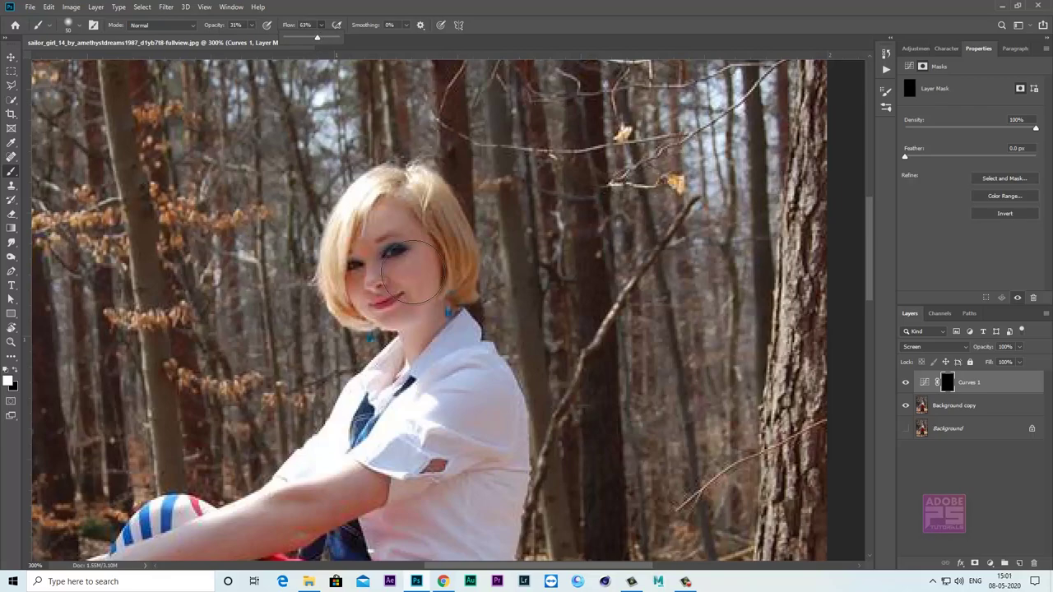
Paint the brightening into the Curves 1 mask over her face and body, down to her shoes and the stump.
mouse_move(386, 236)
left_mouse_down()
mouse_move(374, 279)
mouse_move(424, 233)
left_mouse_up()
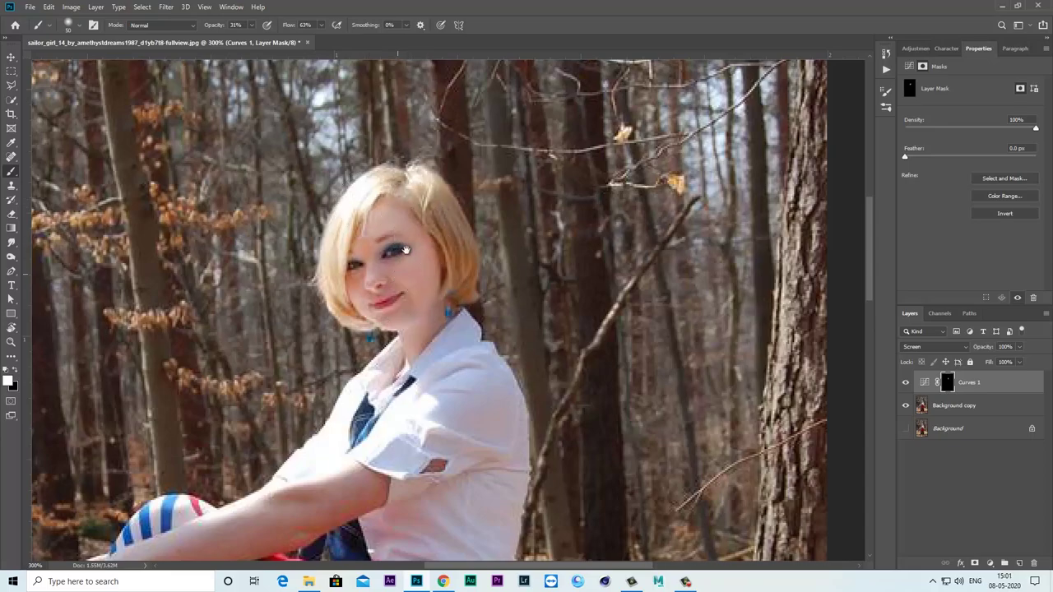
left_click_drag(428, 263, 459, 194)
left_click_drag(435, 288, 500, 205)
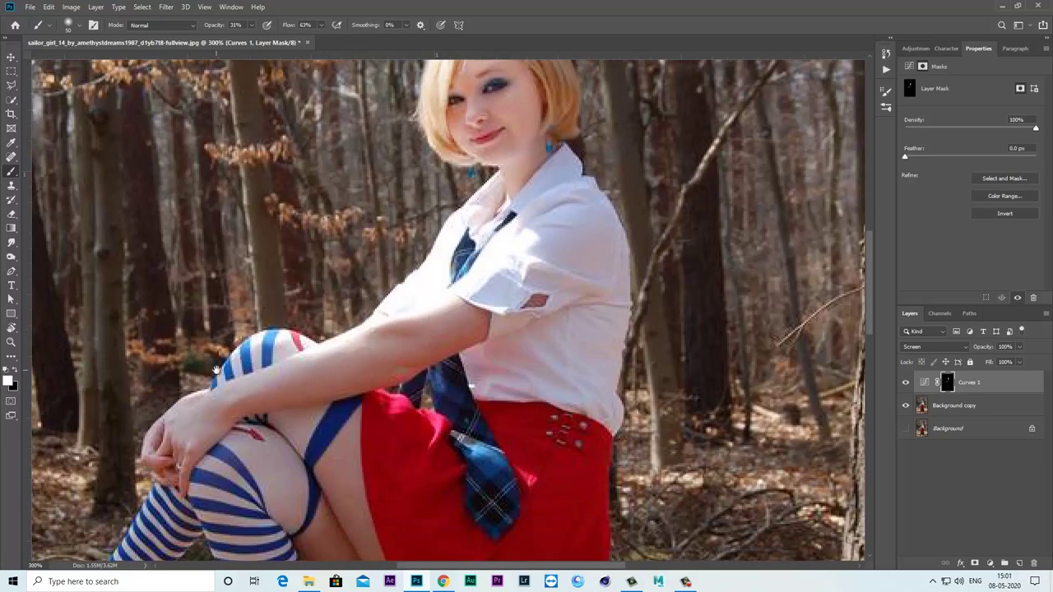
left_click_drag(214, 403, 416, 257)
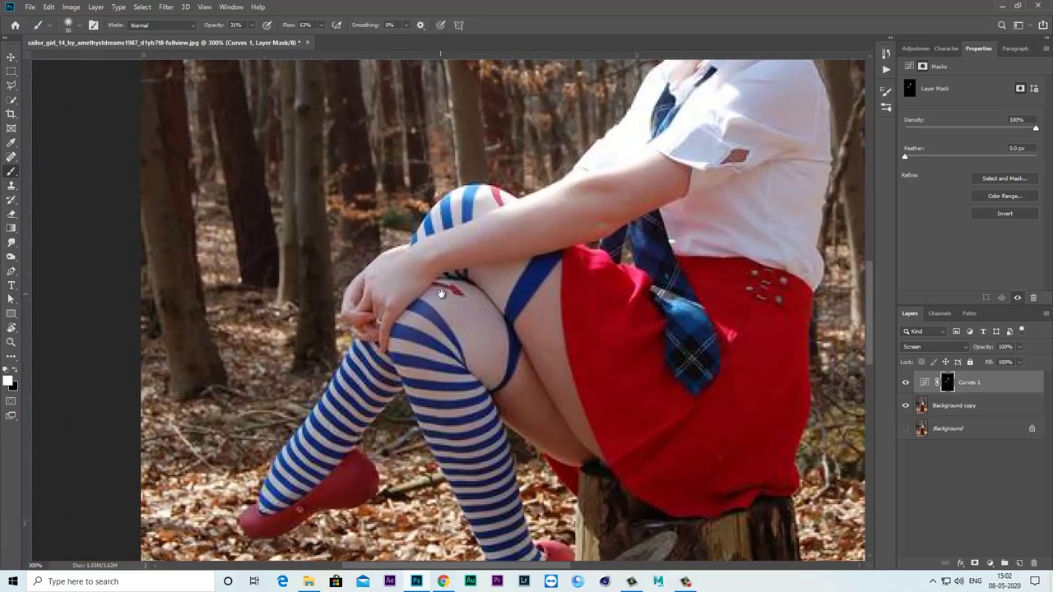
left_click_drag(435, 346, 438, 247)
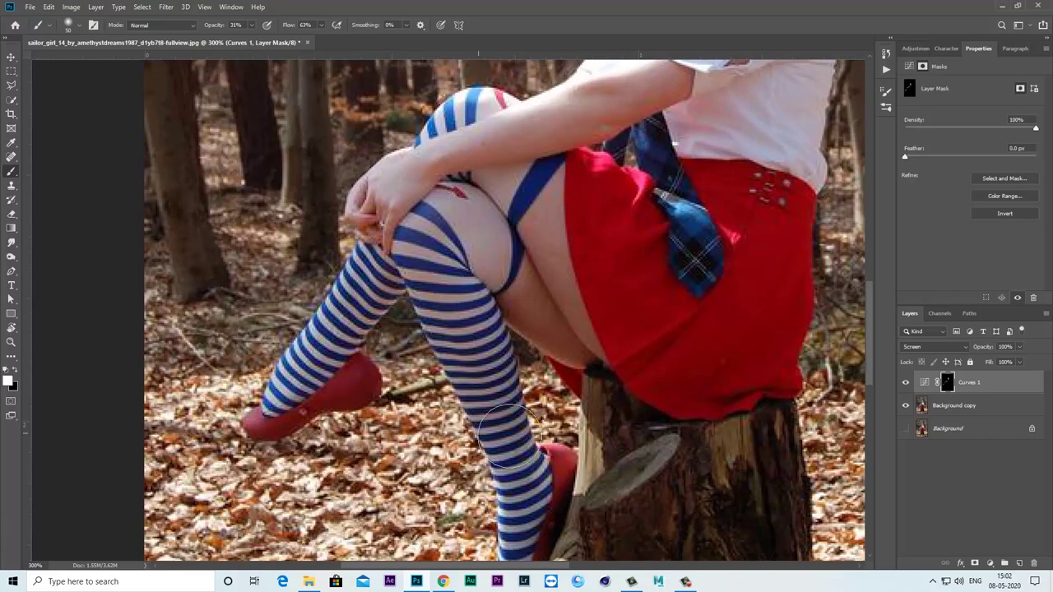
left_click_drag(448, 412, 442, 261)
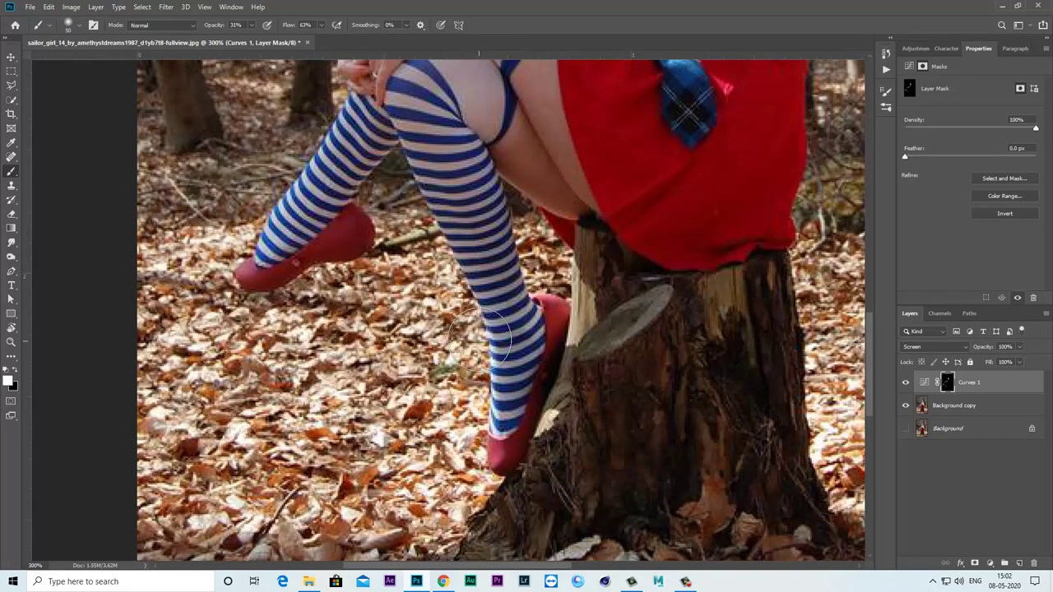
mouse_move(537, 292)
left_mouse_down()
mouse_move(469, 391)
mouse_move(395, 555)
left_mouse_up()
left_click_drag(520, 74, 438, 251)
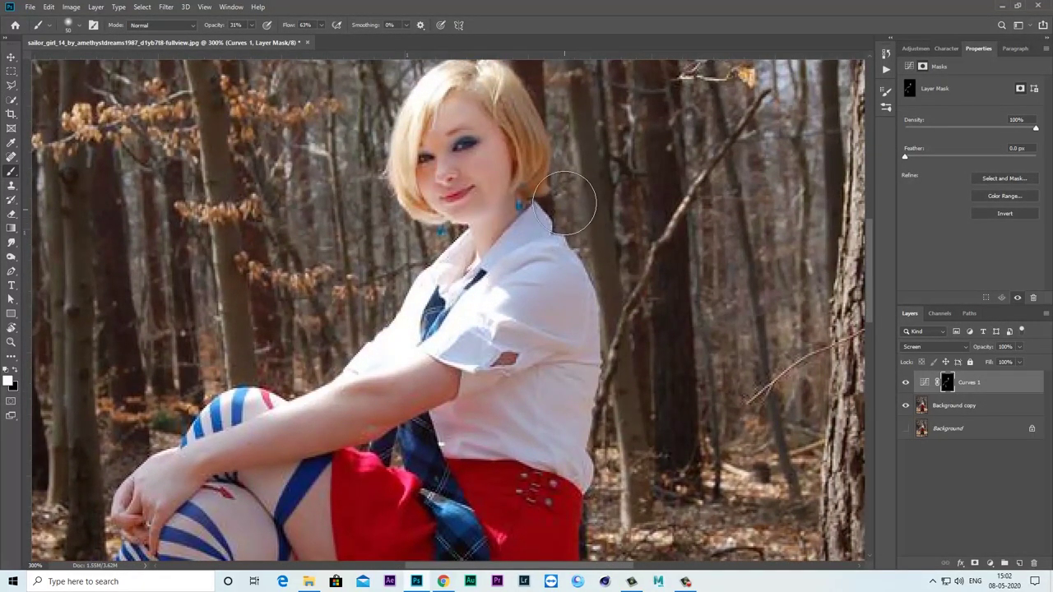
left_click_drag(583, 82, 561, 204)
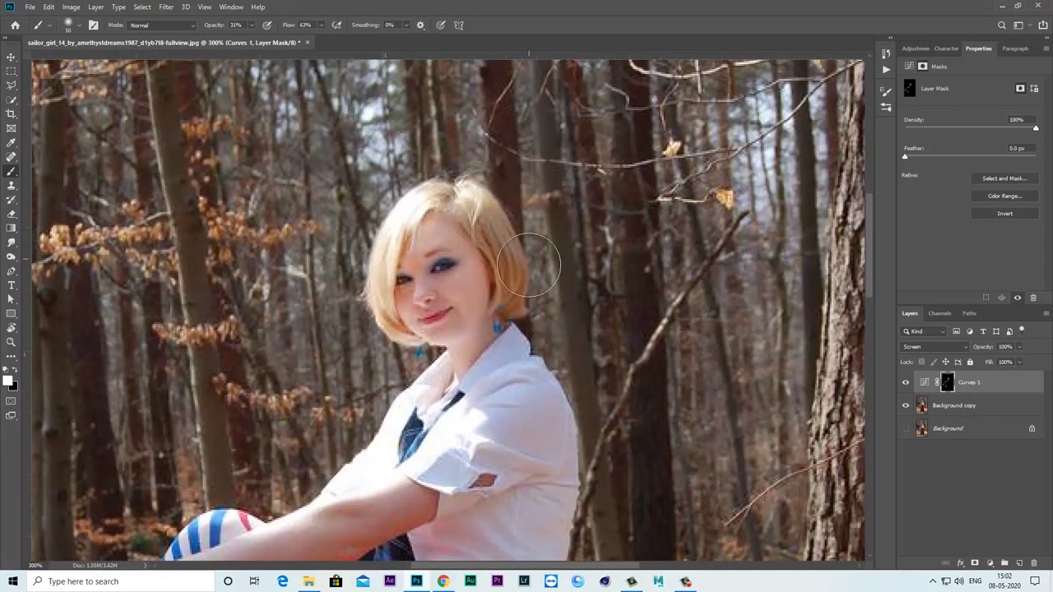
left_click_drag(567, 345, 516, 195)
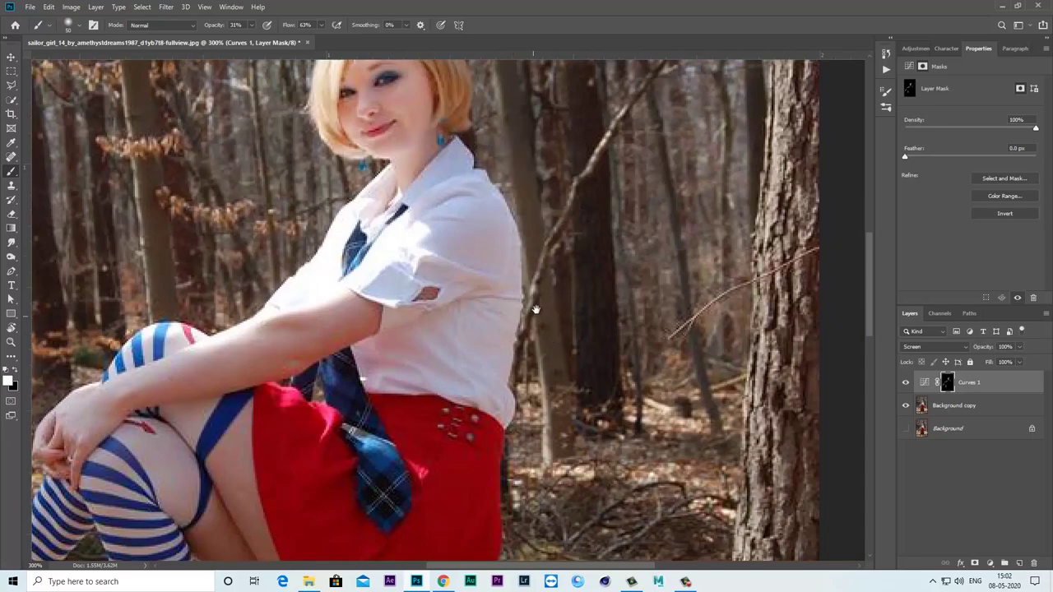
mouse_move(524, 480)
left_mouse_down()
mouse_move(622, 313)
mouse_move(746, 387)
left_mouse_up()
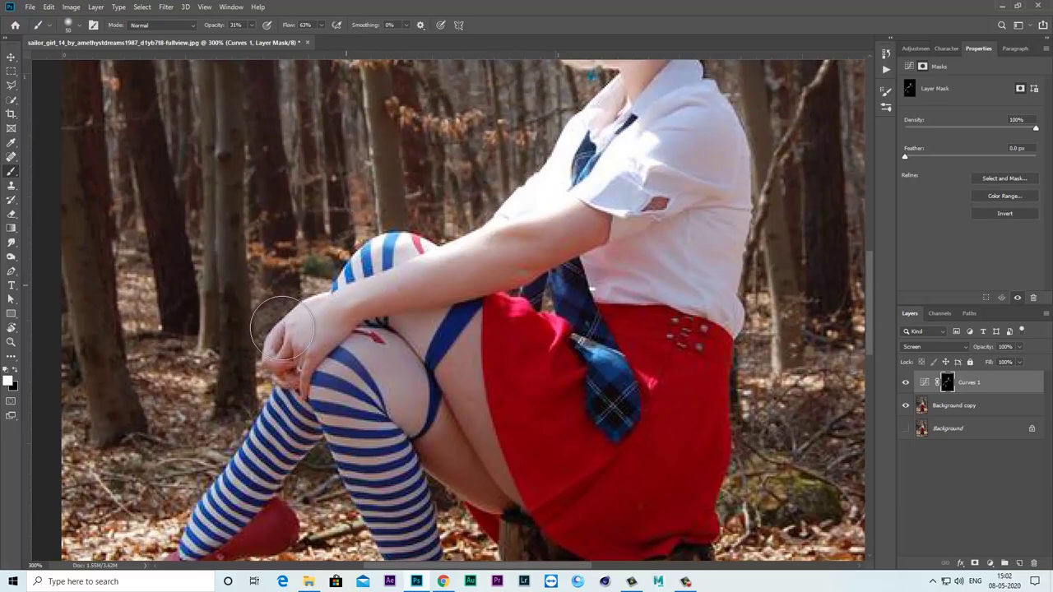
Zoom out and toggle Curves 1 to compare the photo with and without brightening.
key("ctrl+minus")
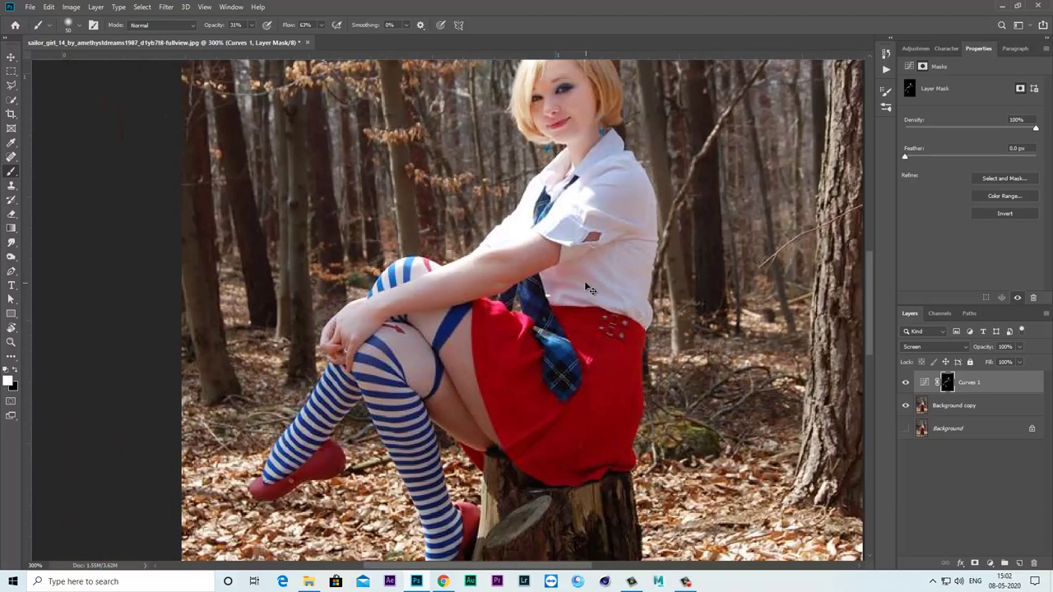
key("ctrl+minus")
key("ctrl+minus")
key("ctrl+plus")
key("ctrl+plus")
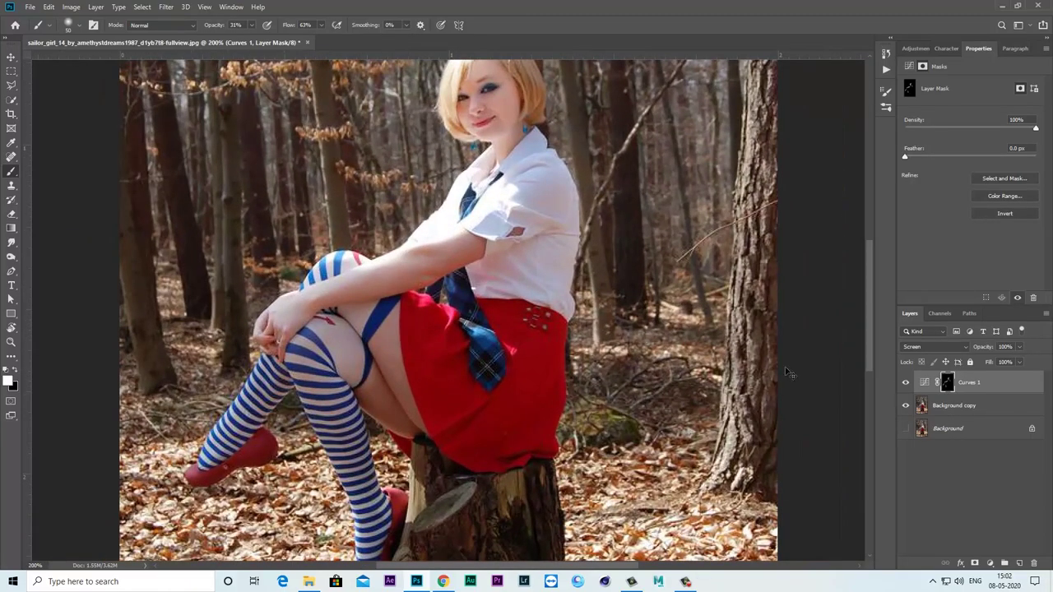
left_click(907, 383)
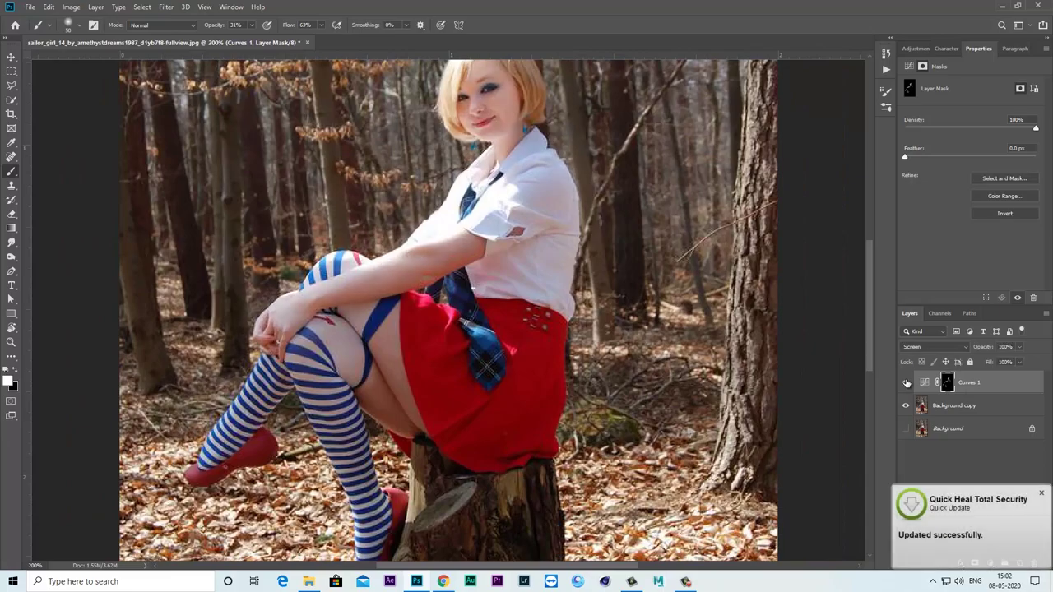
left_click(921, 383)
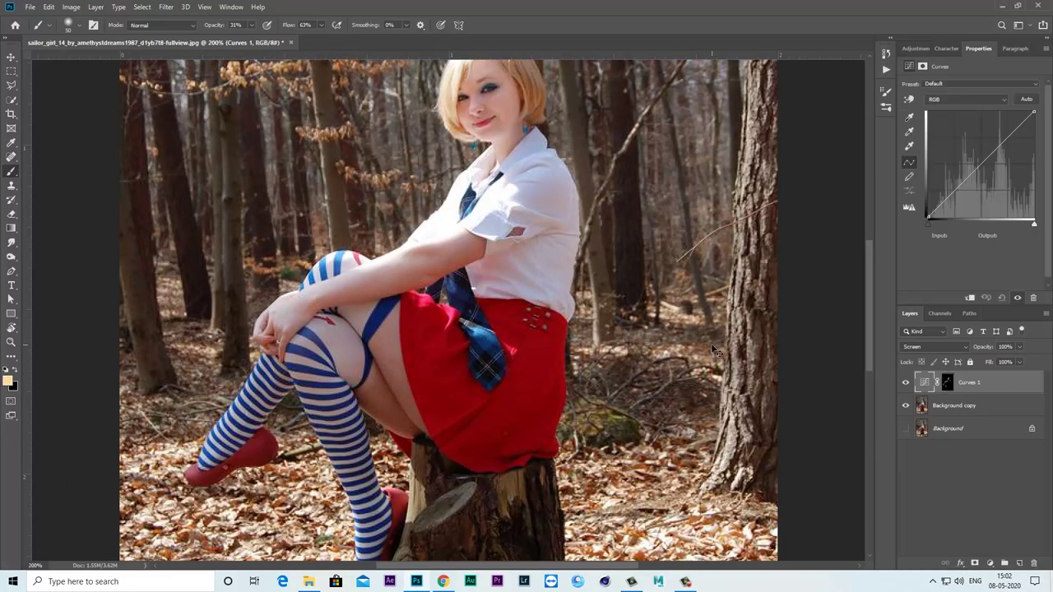
key("ctrl+minus")
Add a Brightness/Contrast layer at brightness -86 with its mask inverted to black.
left_click(991, 563)
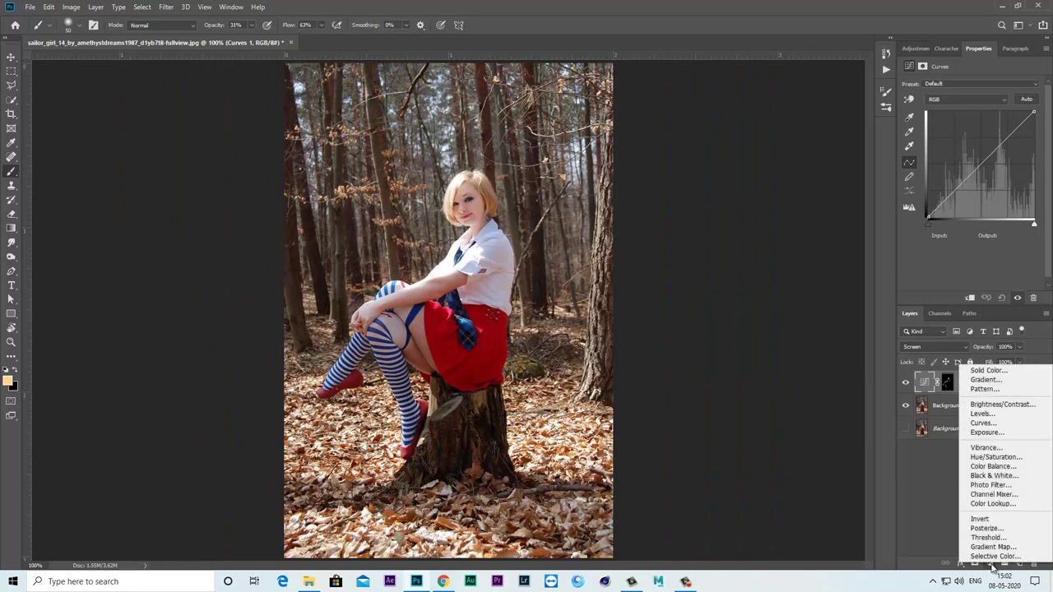
left_click(992, 405)
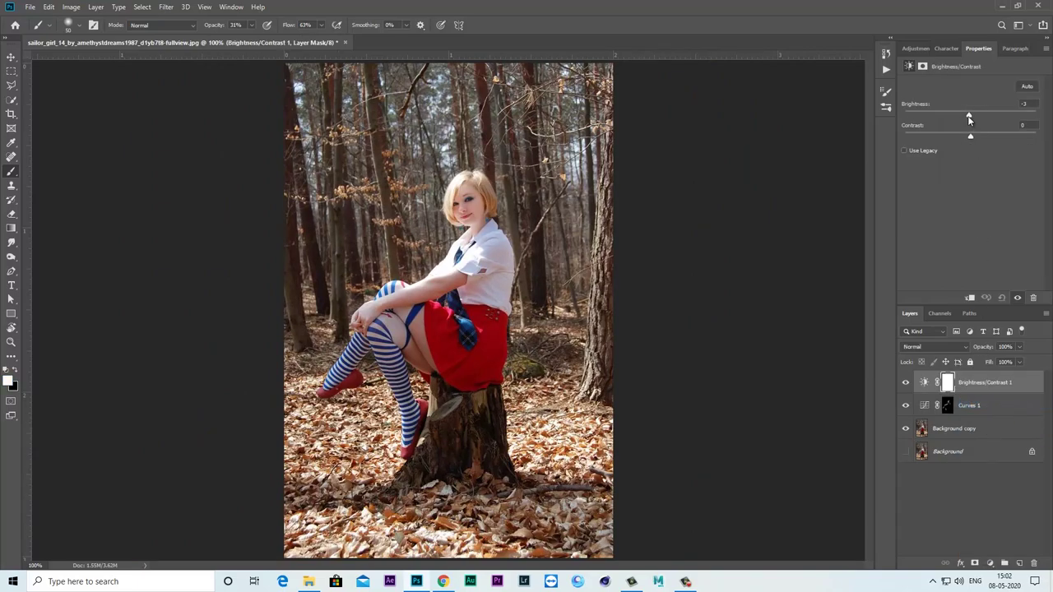
left_click_drag(968, 120, 940, 122)
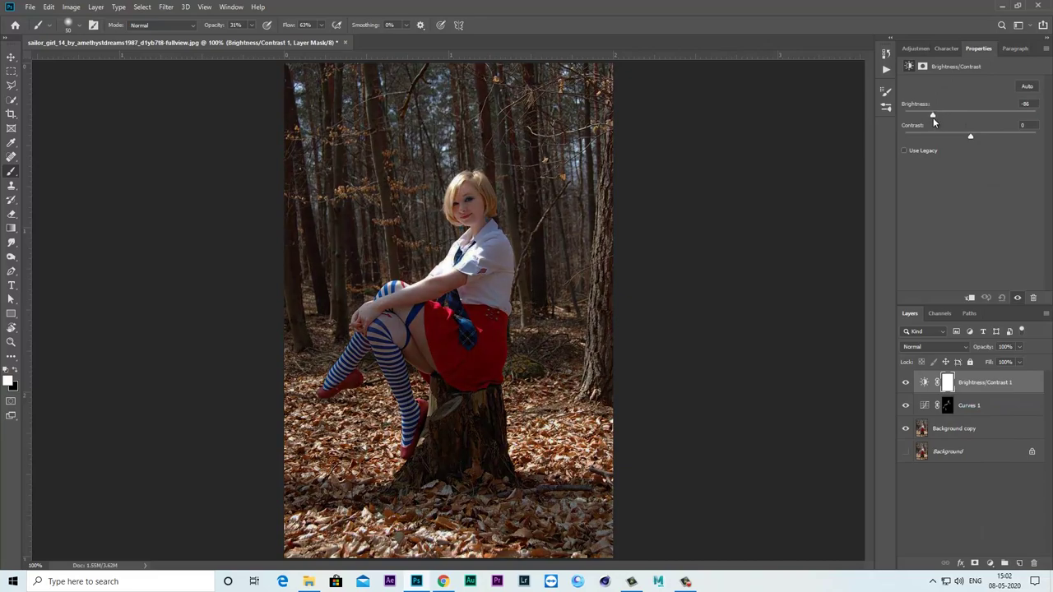
left_click(948, 384)
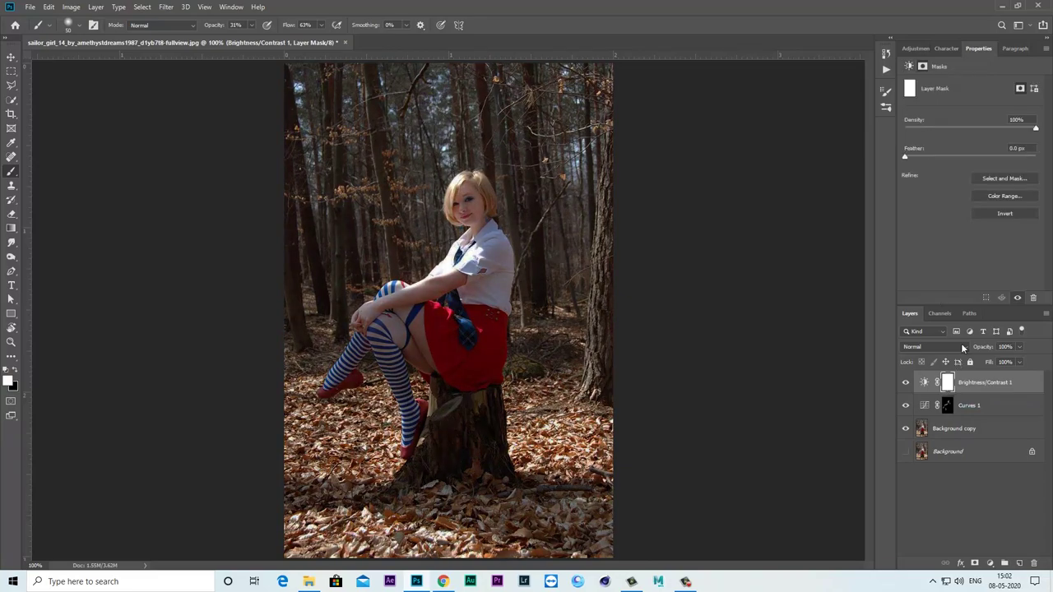
left_click(1006, 214)
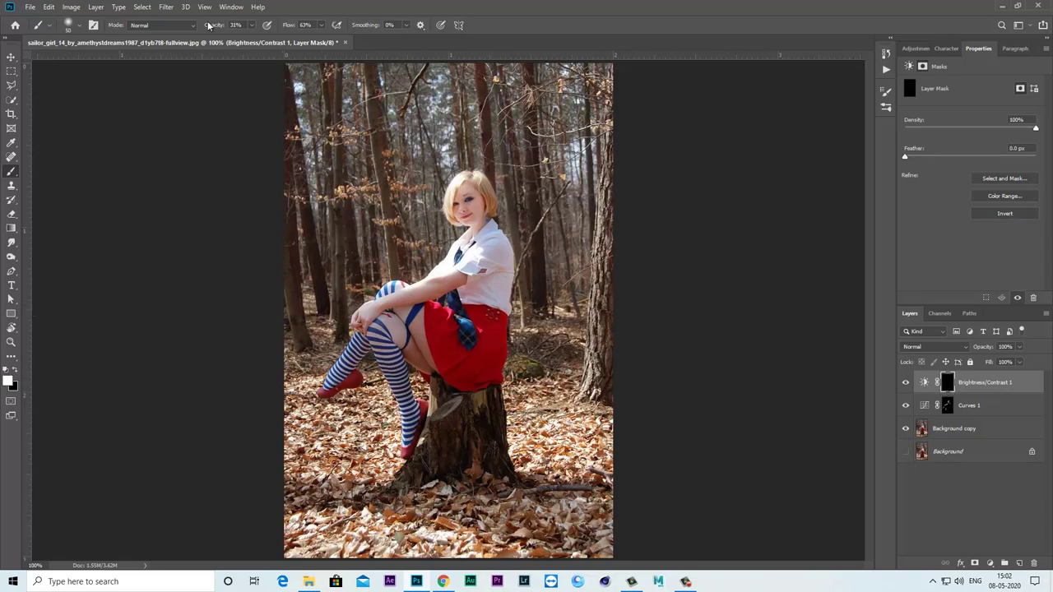
left_click(252, 25)
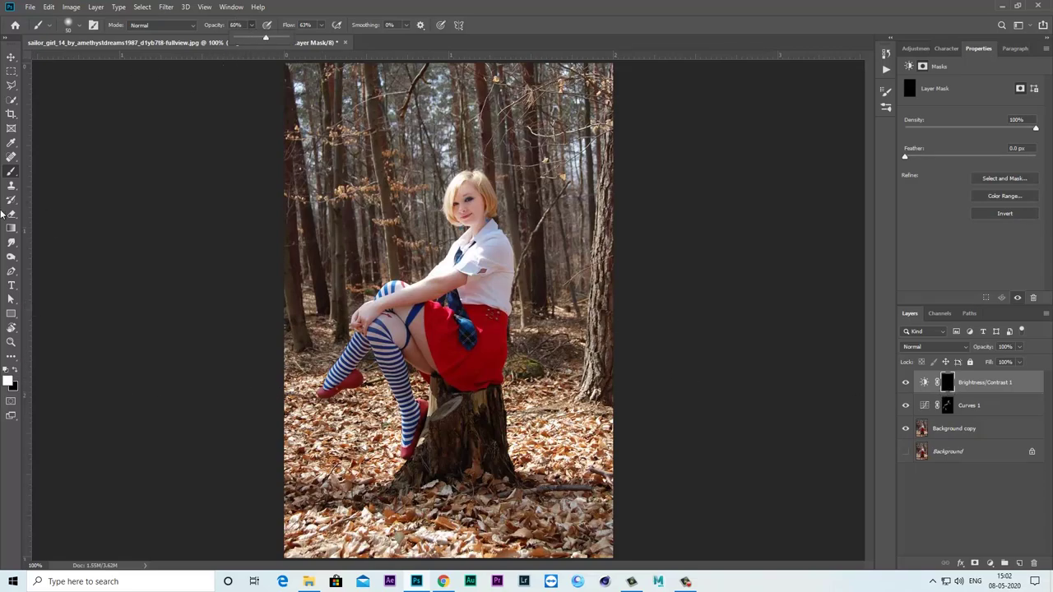
Darken the photo's lower edges with a 400 px white brush at 60% opacity and 71% flow.
right_click(11, 175)
left_click(47, 172)
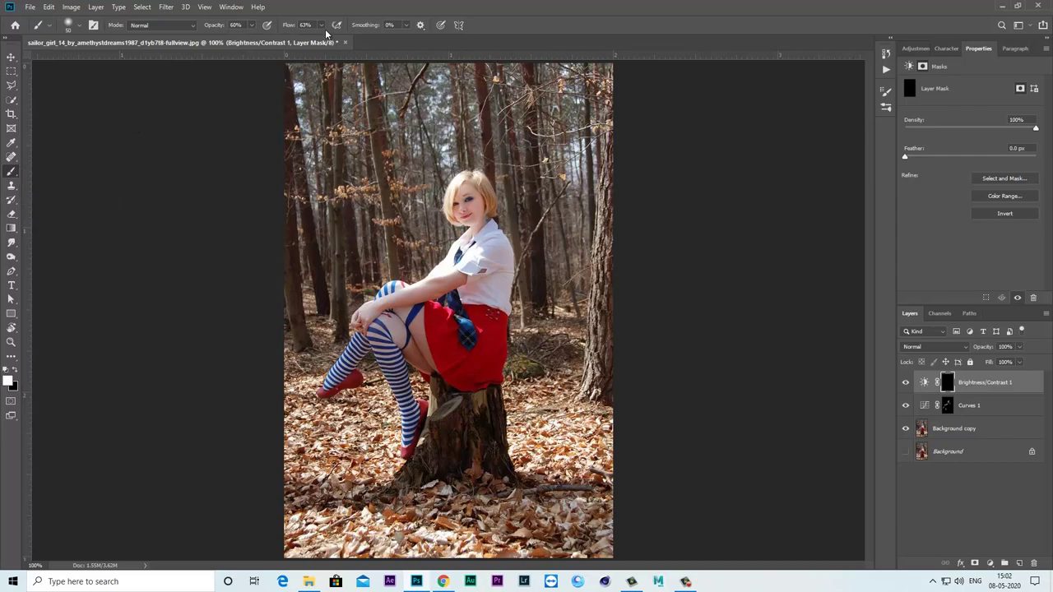
left_click(321, 25)
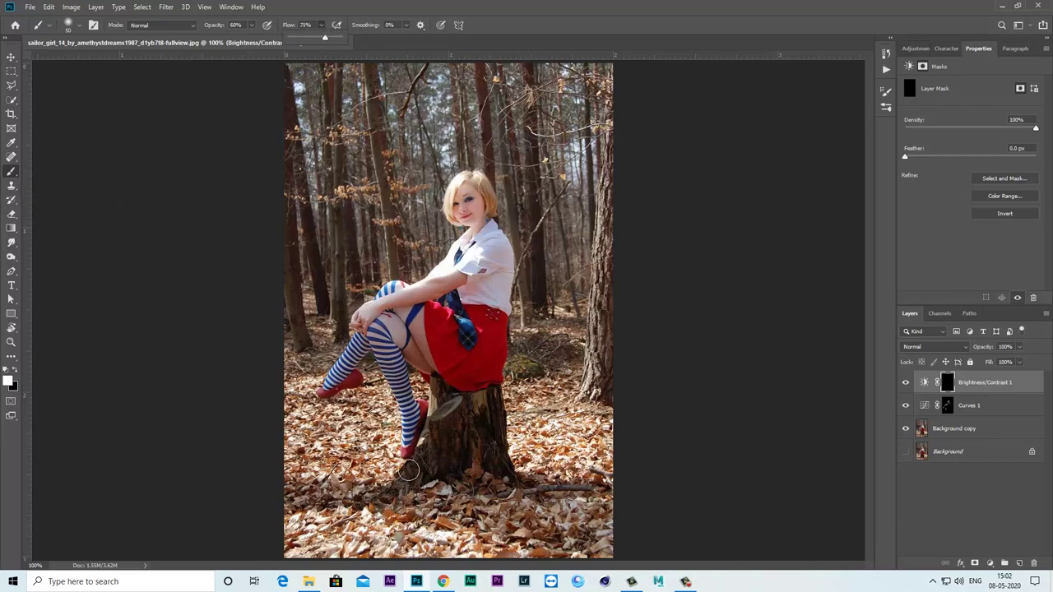
key("bracketright")
key("bracketright")
key("bracketright")
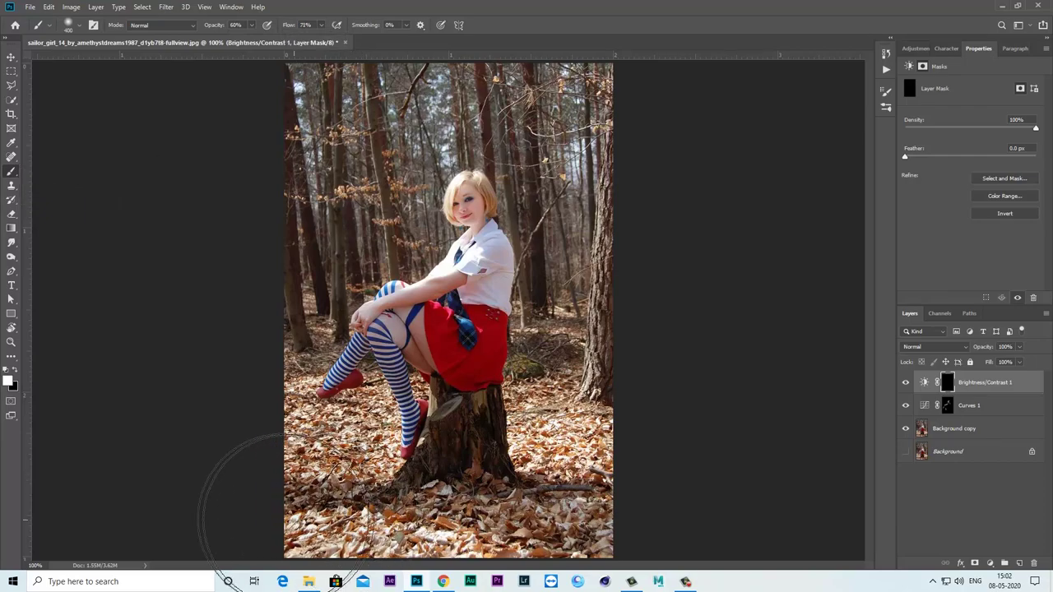
left_click_drag(283, 522, 650, 436)
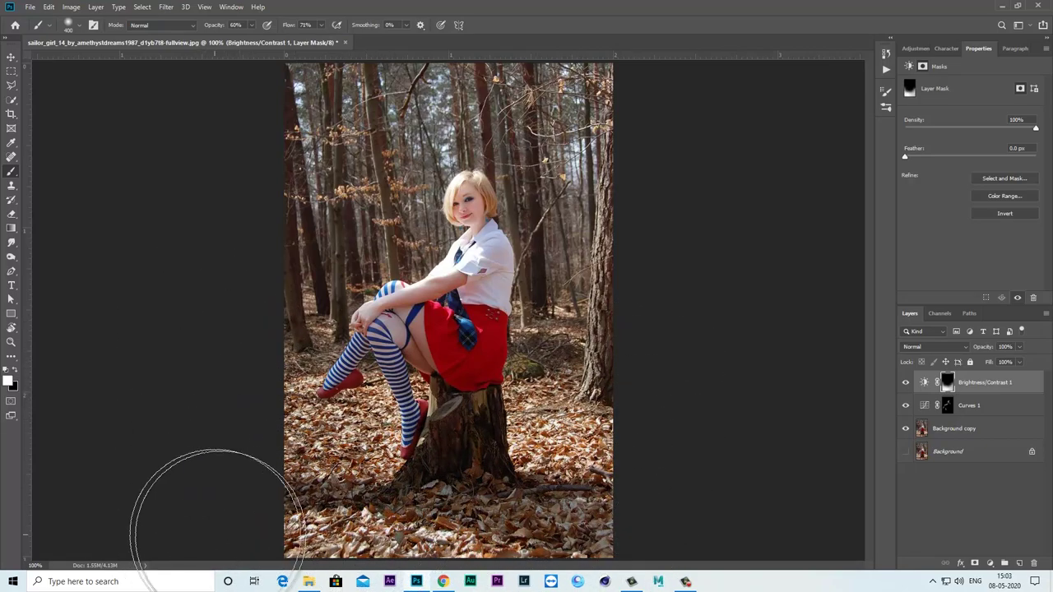
key("ctrl+minus")
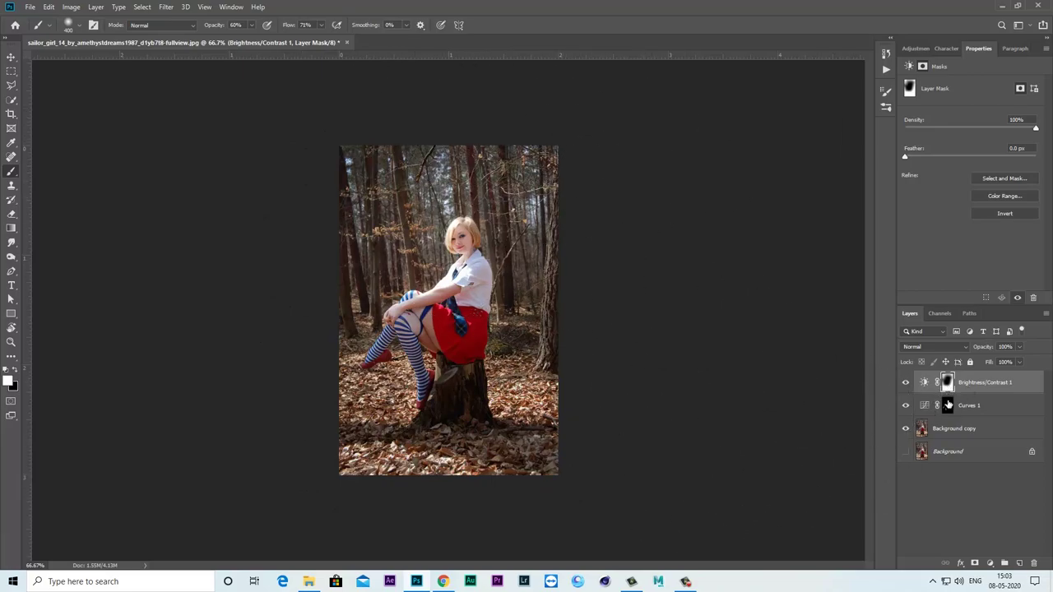
Compare the vignette on and off, then merge all visible layers.
left_click(906, 383)
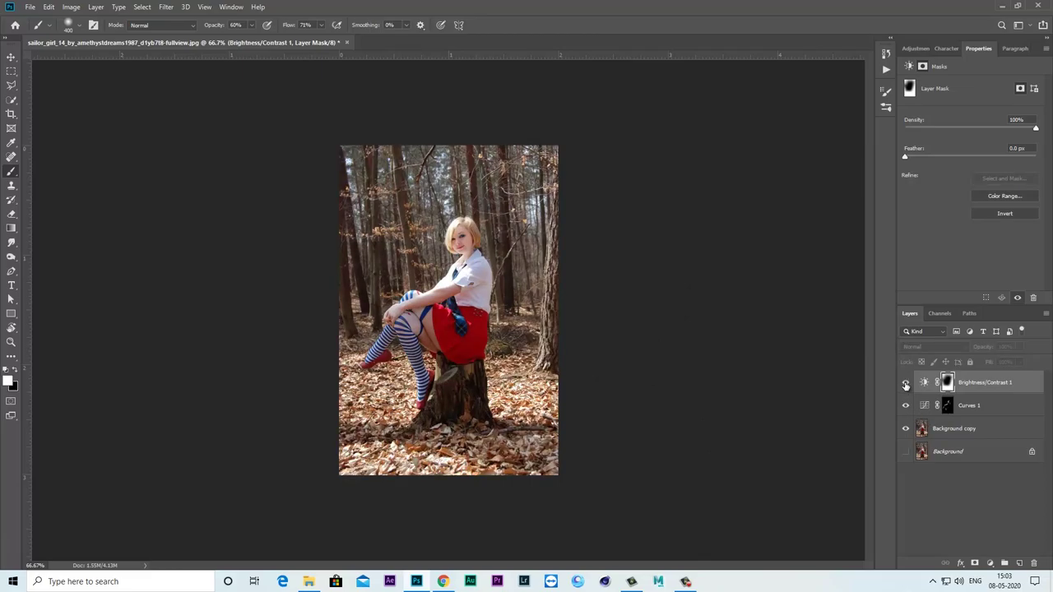
key("ctrl+1")
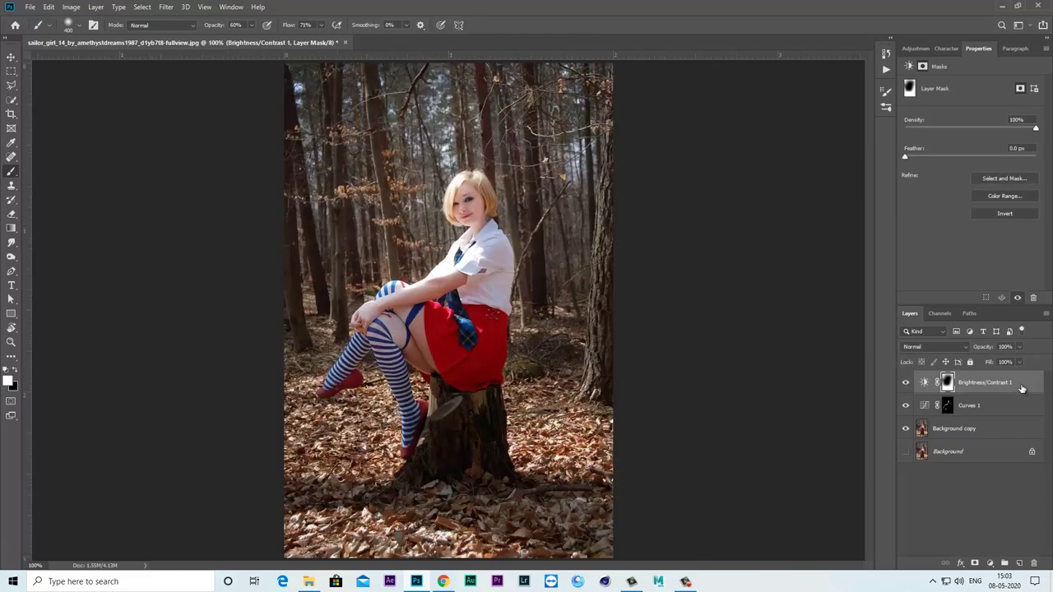
right_click(1021, 388)
left_click(950, 440)
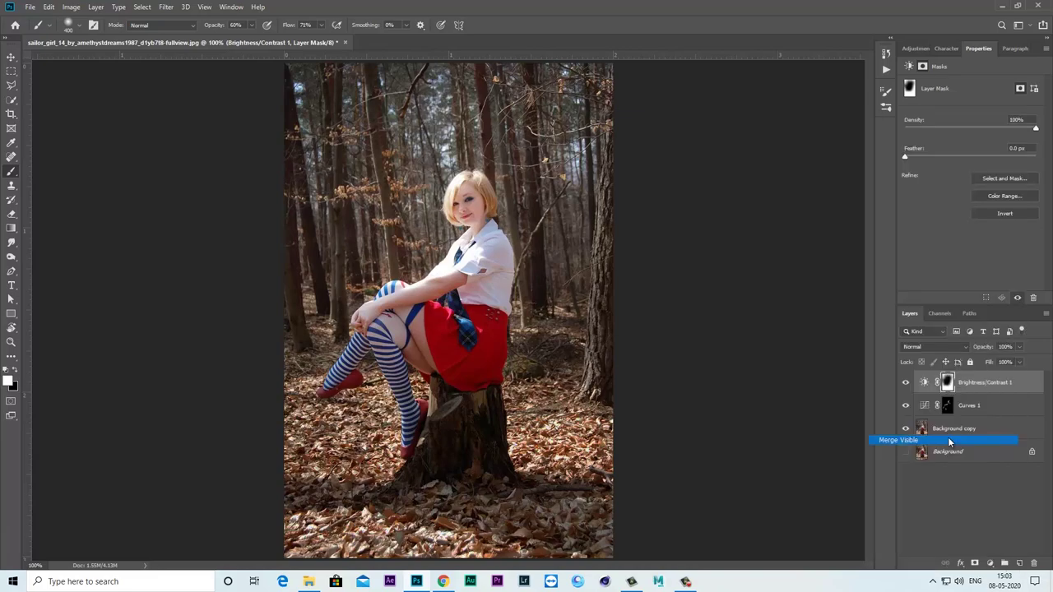
Check the merged layer, then unlock the Background as Layer 0.
left_click(905, 383)
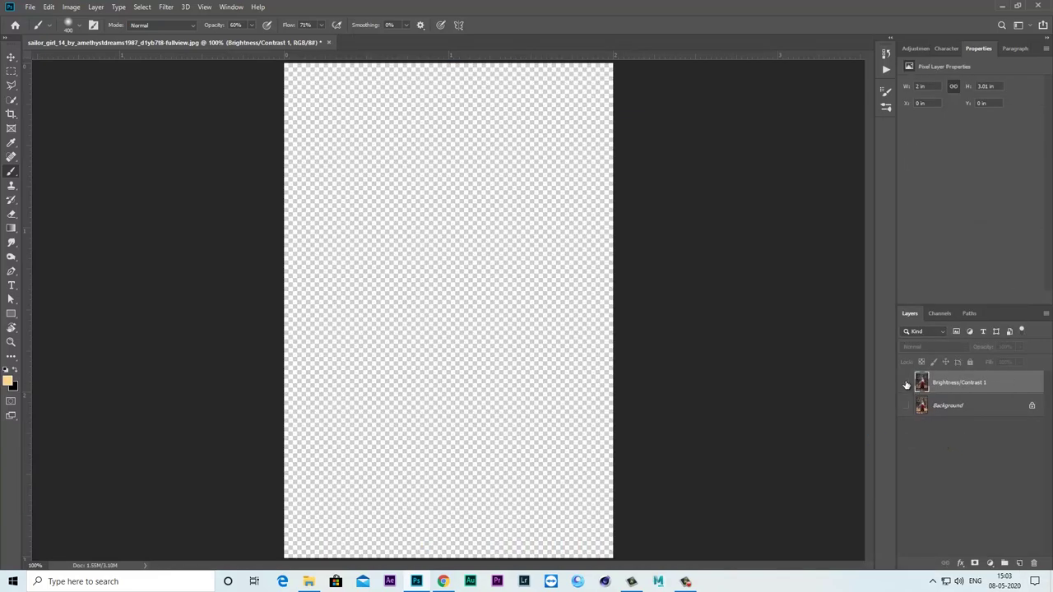
left_click(905, 383)
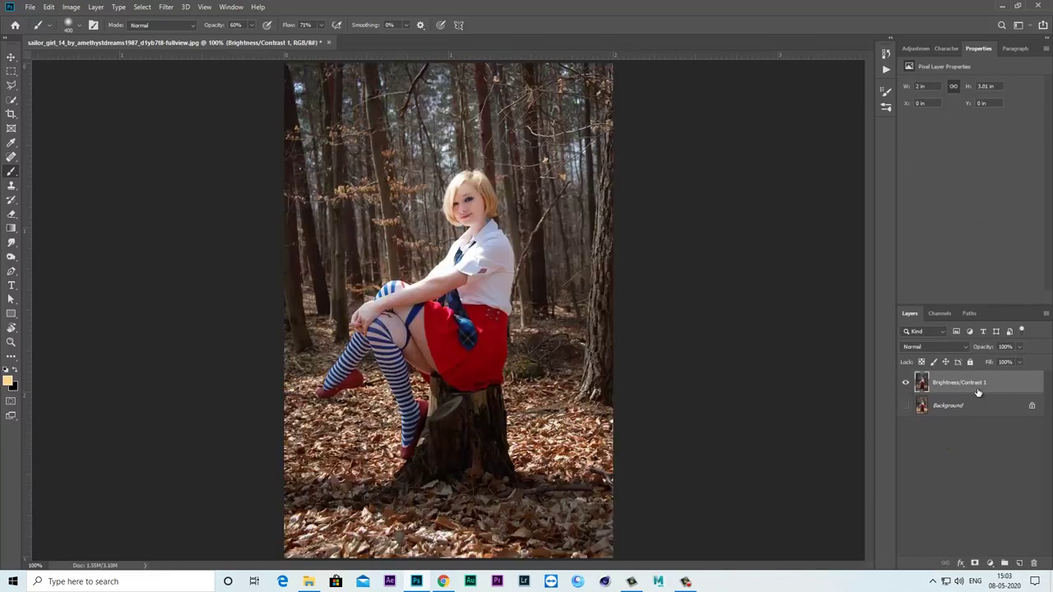
left_click(1032, 408)
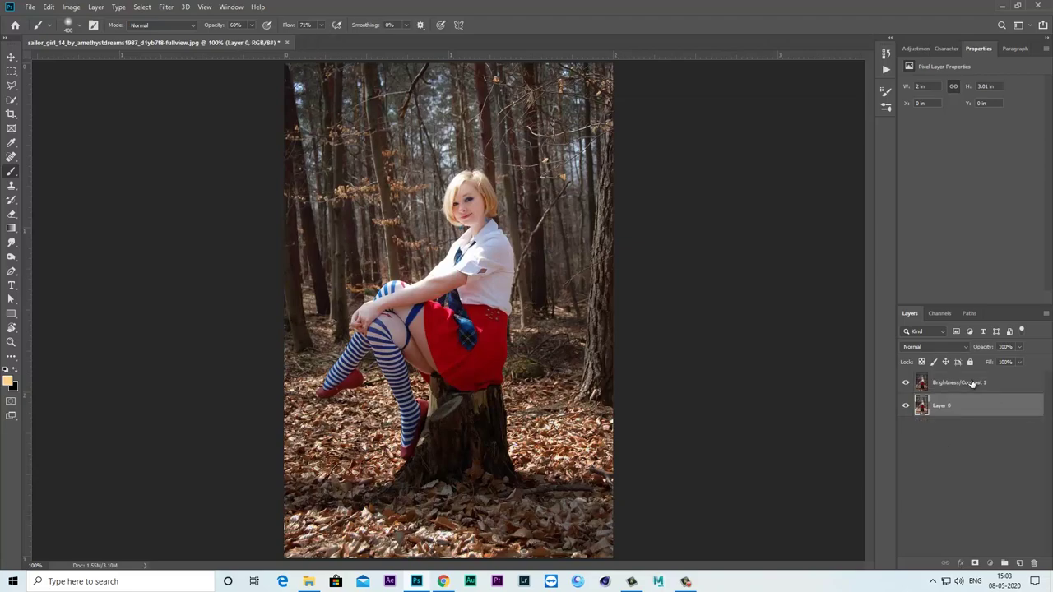
Duplicate Brightness/Contrast 1 and hide the other layers so only the copy shows.
left_click(972, 383)
right_click(989, 384)
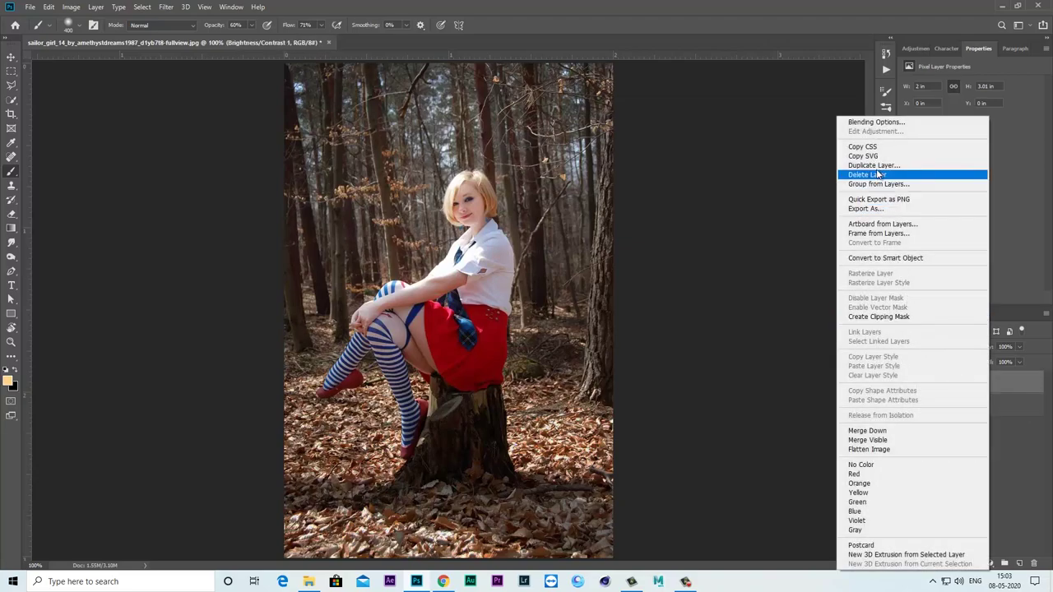
left_click(874, 165)
left_click(622, 163)
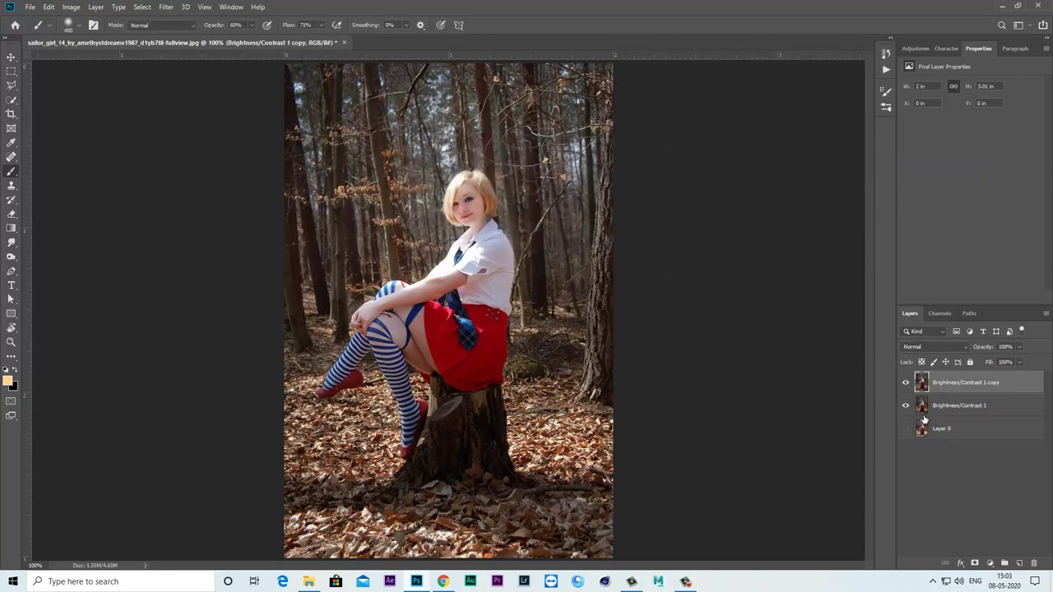
left_click(905, 382)
left_click(905, 405)
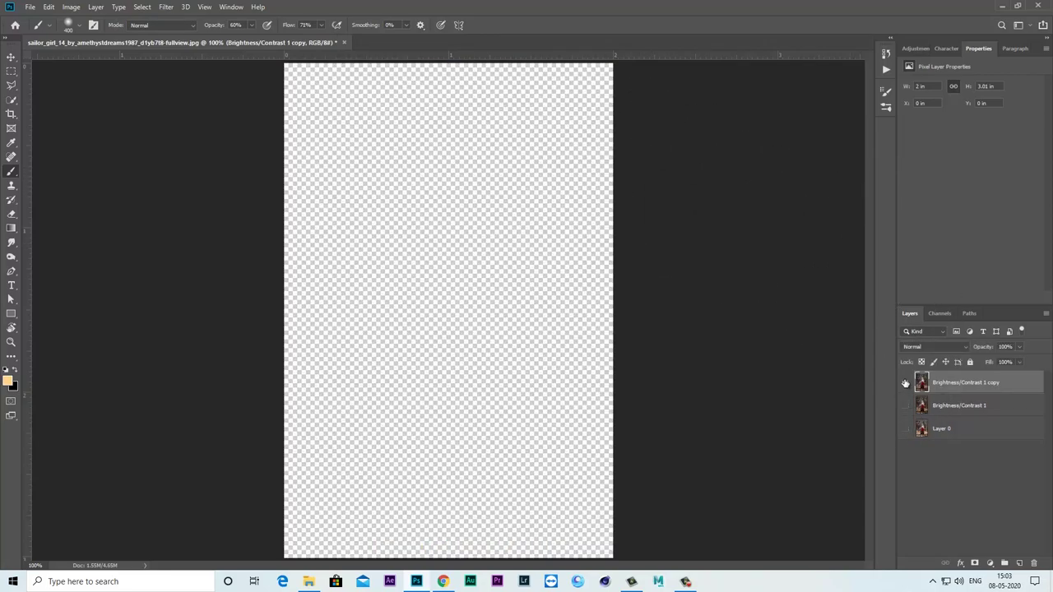
left_click(905, 383)
left_click(10, 58)
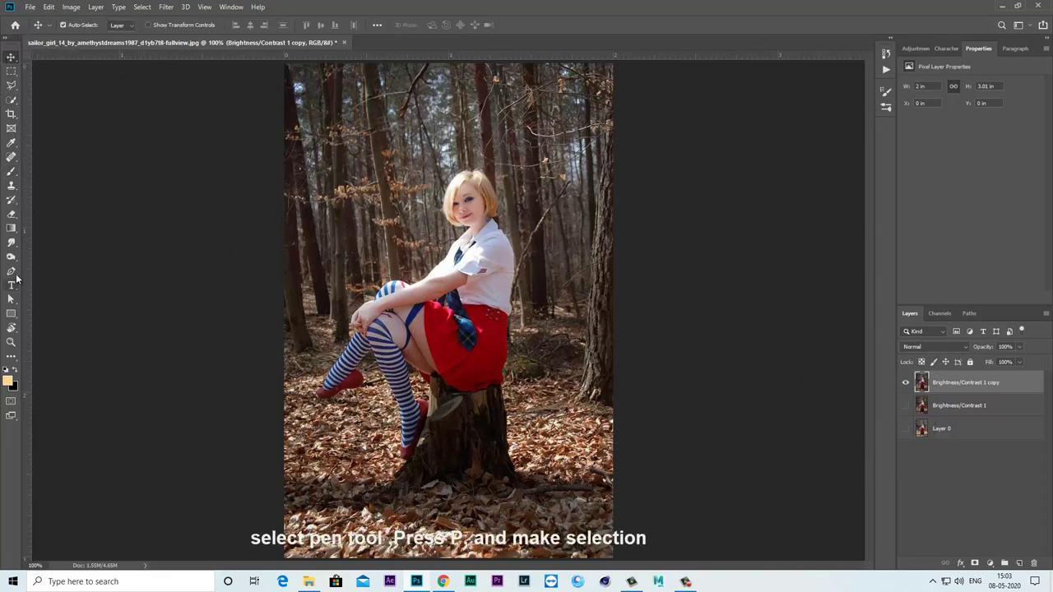
Place the first Pen path point at the tip of the front shoe.
left_click(18, 273)
left_click(60, 273)
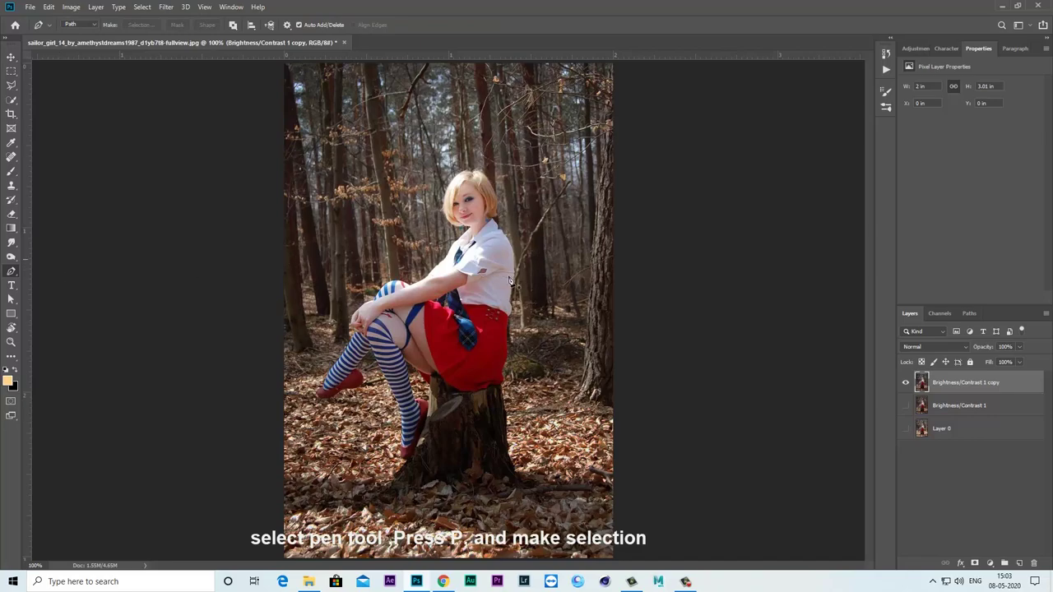
scroll(513, 432, "up", 3)
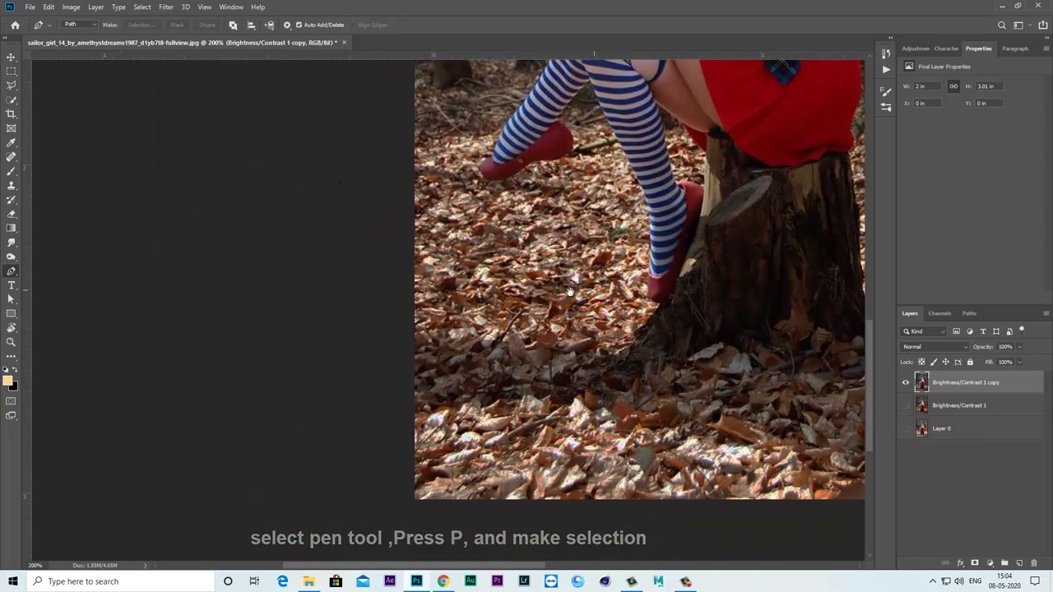
left_click_drag(569, 292, 543, 293)
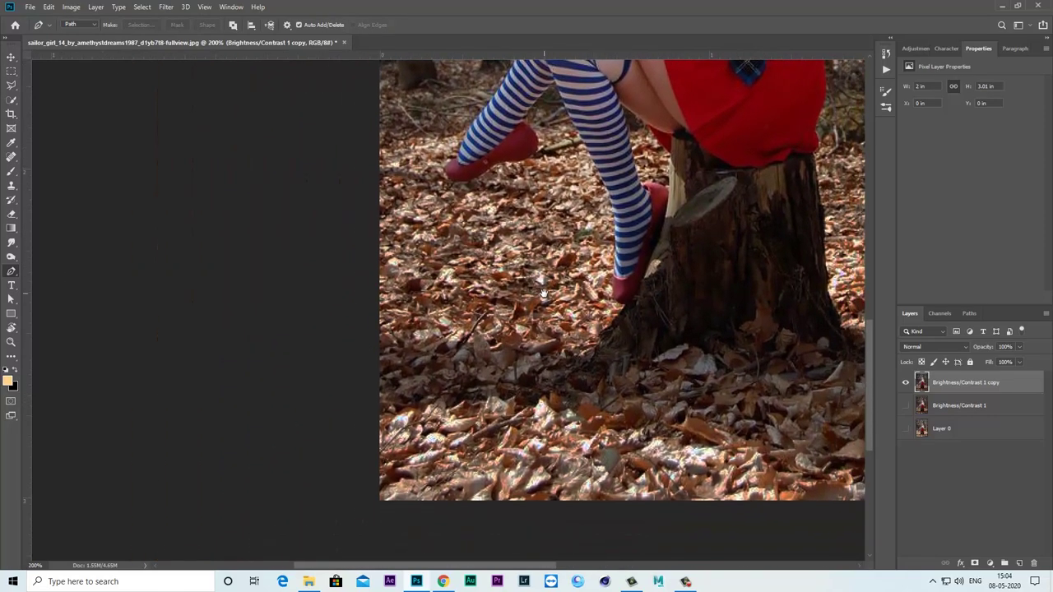
scroll(552, 301, "up", 1)
scroll(682, 370, "up", 1)
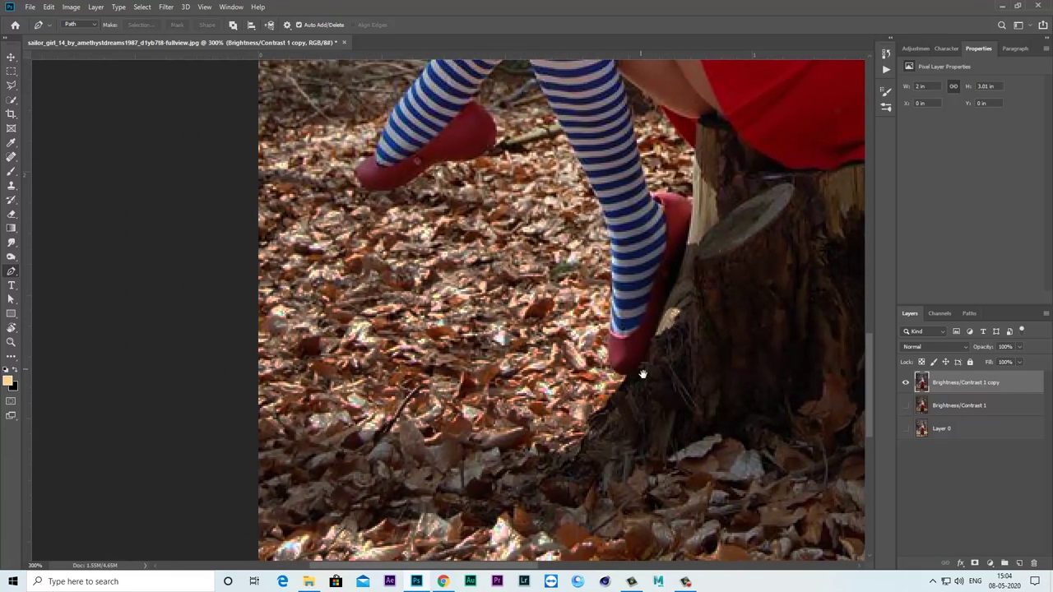
left_click_drag(644, 372, 650, 411)
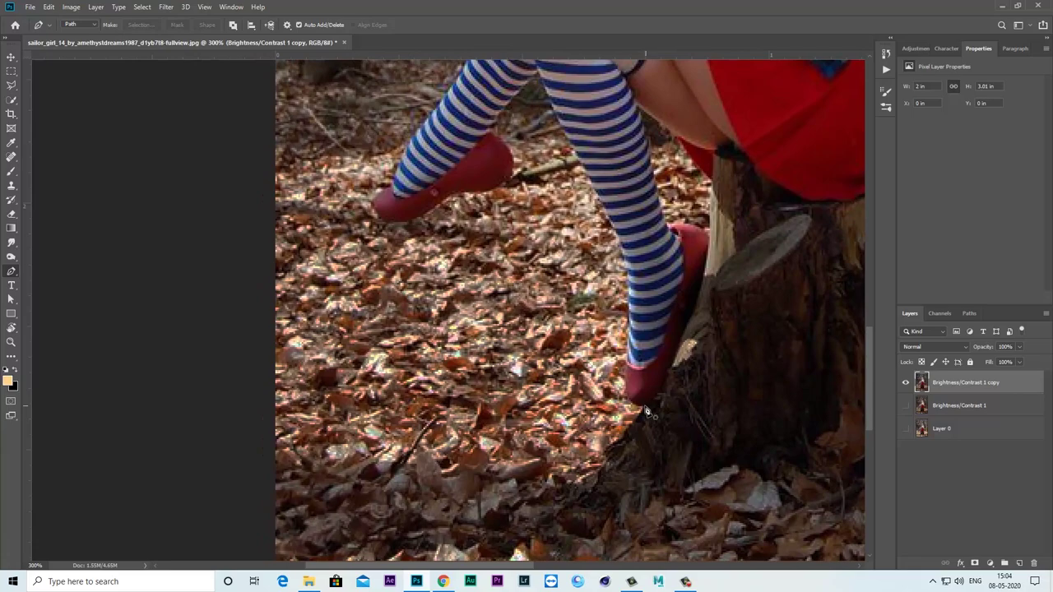
left_click(640, 405)
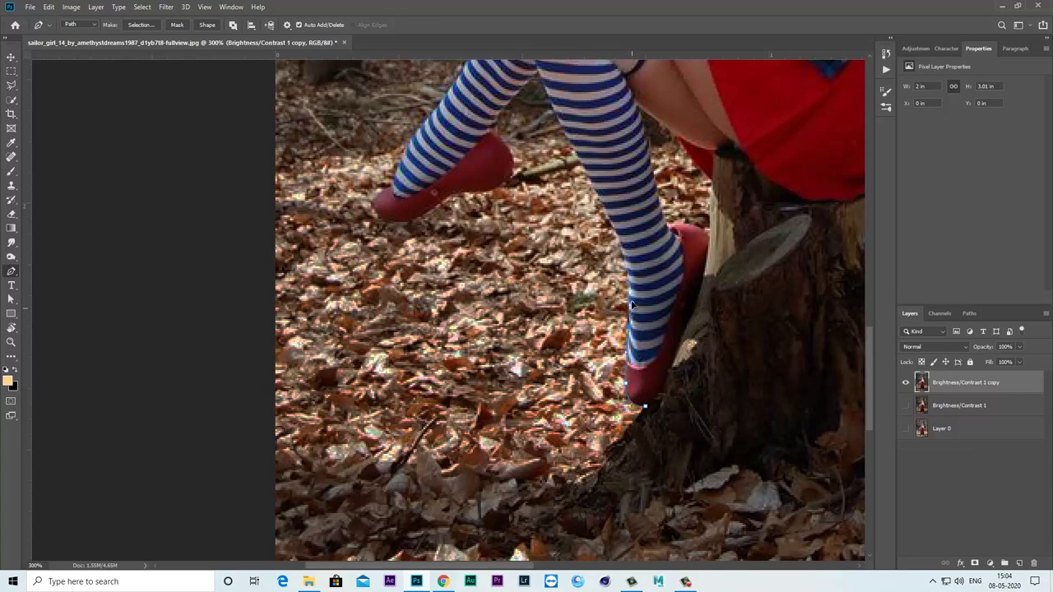
Extend the path around the shoe and up along the arm's upper edge.
scroll(631, 333, "up", 3)
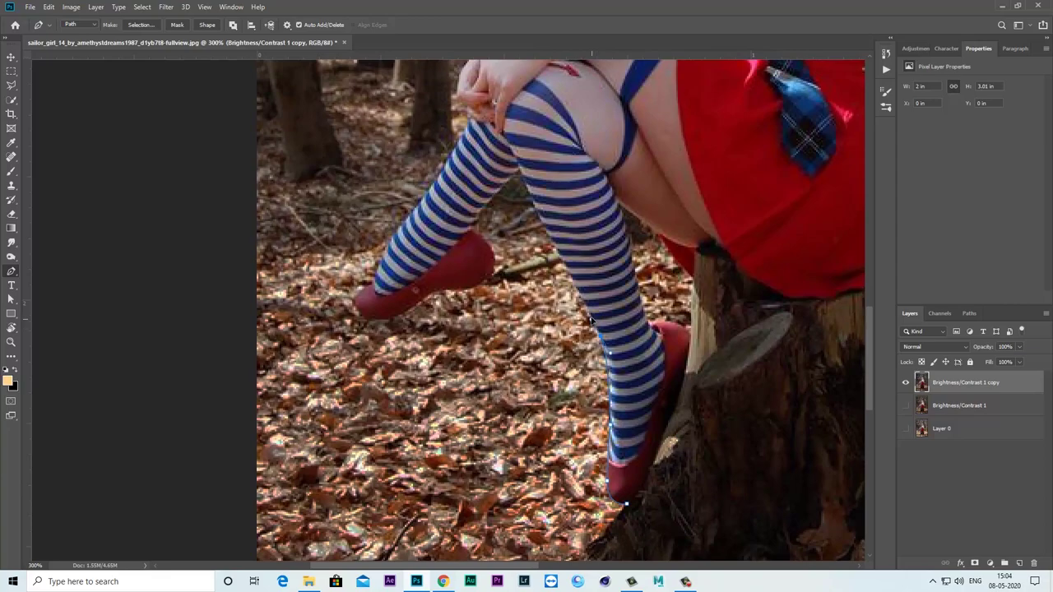
scroll(604, 344, "up", 3)
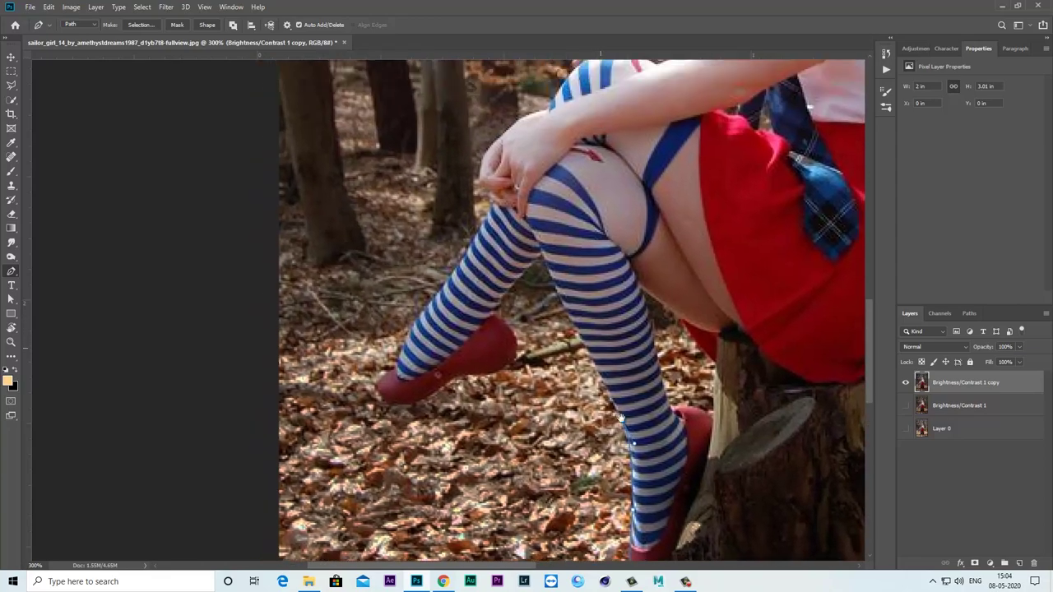
scroll(578, 353, "up", 1)
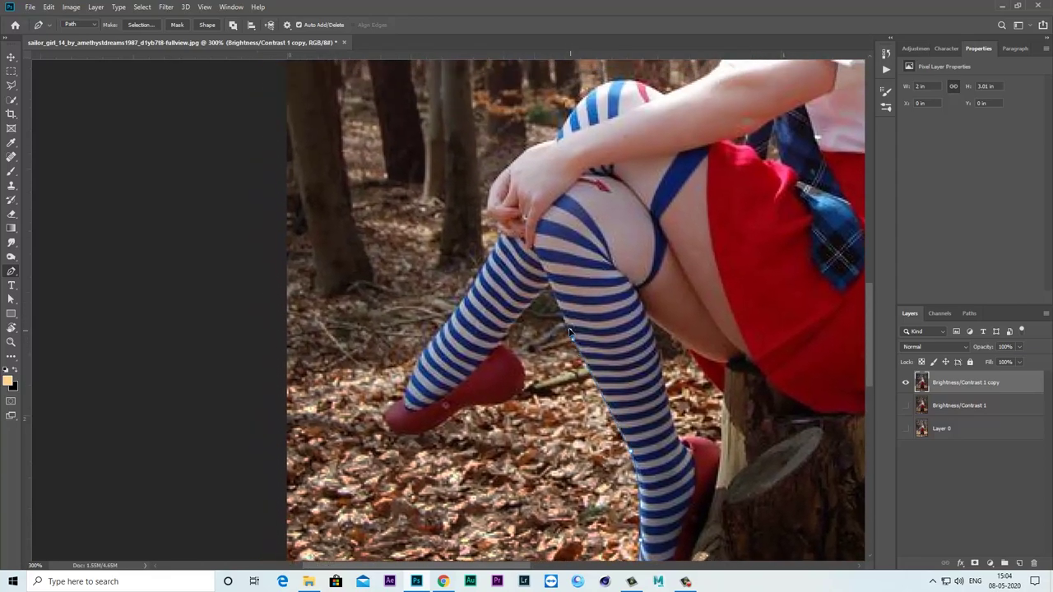
left_click(499, 346)
left_click_drag(473, 405, 440, 404)
scroll(444, 403, "down", 1)
scroll(444, 403, "left", 1)
scroll(472, 394, "left", 2)
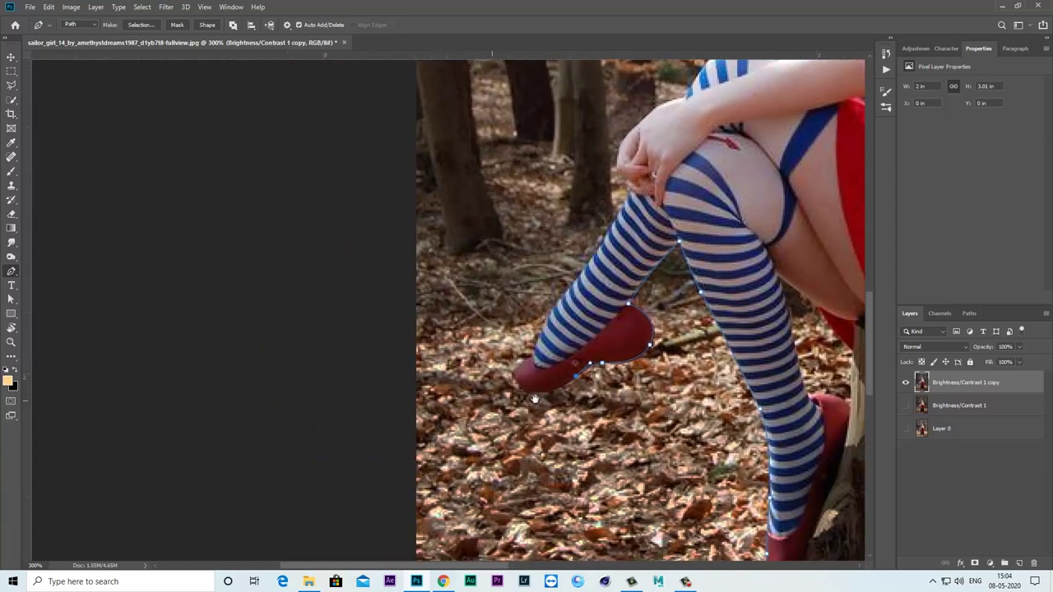
scroll(535, 360, "up", 3)
scroll(547, 352, "right", 1)
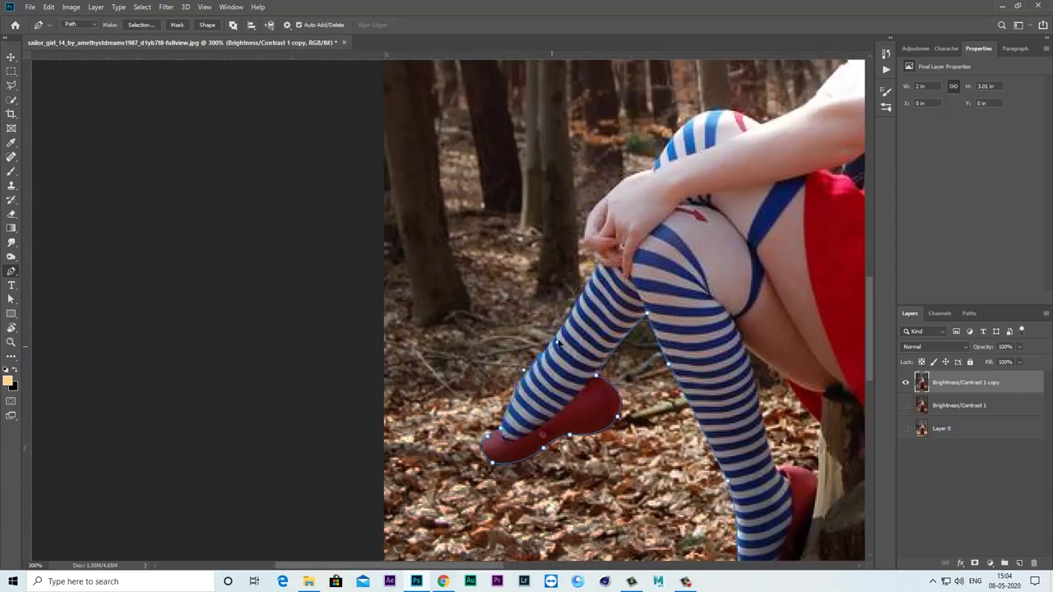
scroll(578, 354, "up", 3)
scroll(566, 321, "right", 1)
scroll(550, 308, "up", 3)
scroll(526, 329, "right", 2)
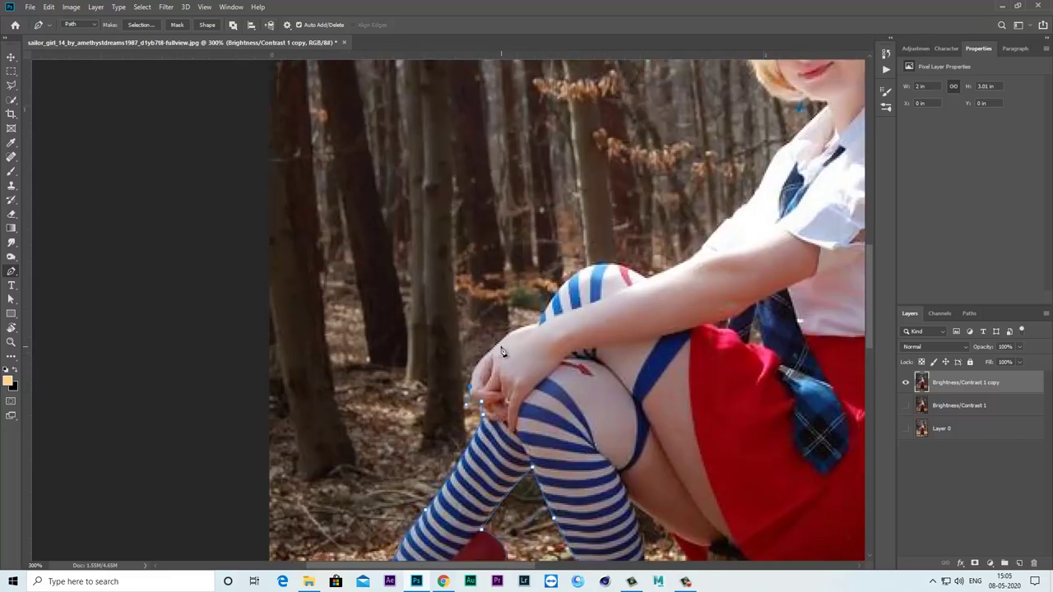
scroll(550, 330, "up", 3)
scroll(550, 330, "right", 2)
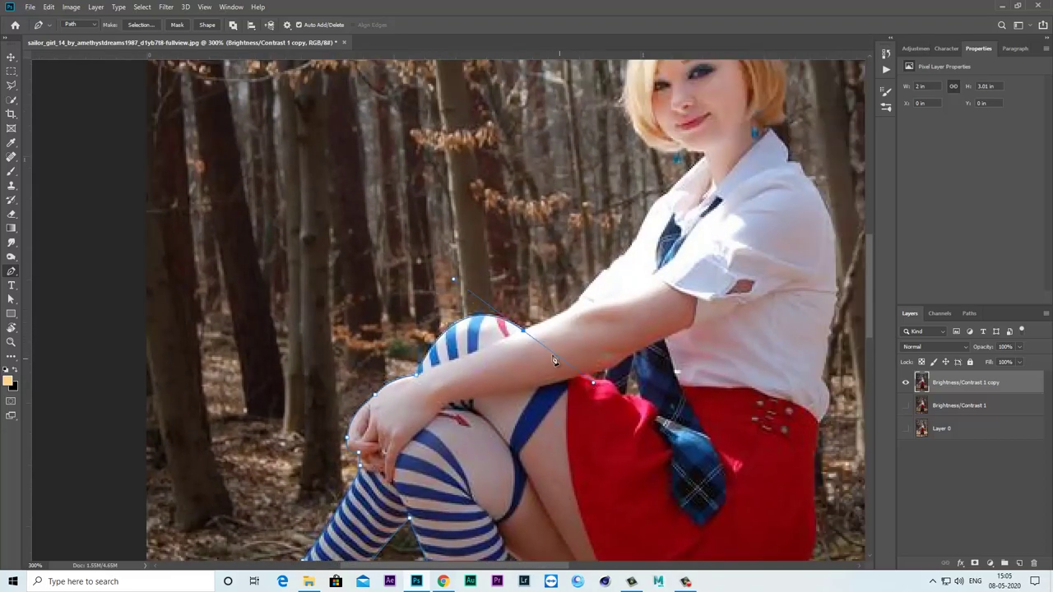
scroll(535, 354, "right", 2)
scroll(525, 371, "up", 3)
scroll(525, 372, "up", 2)
scroll(510, 367, "right", 2)
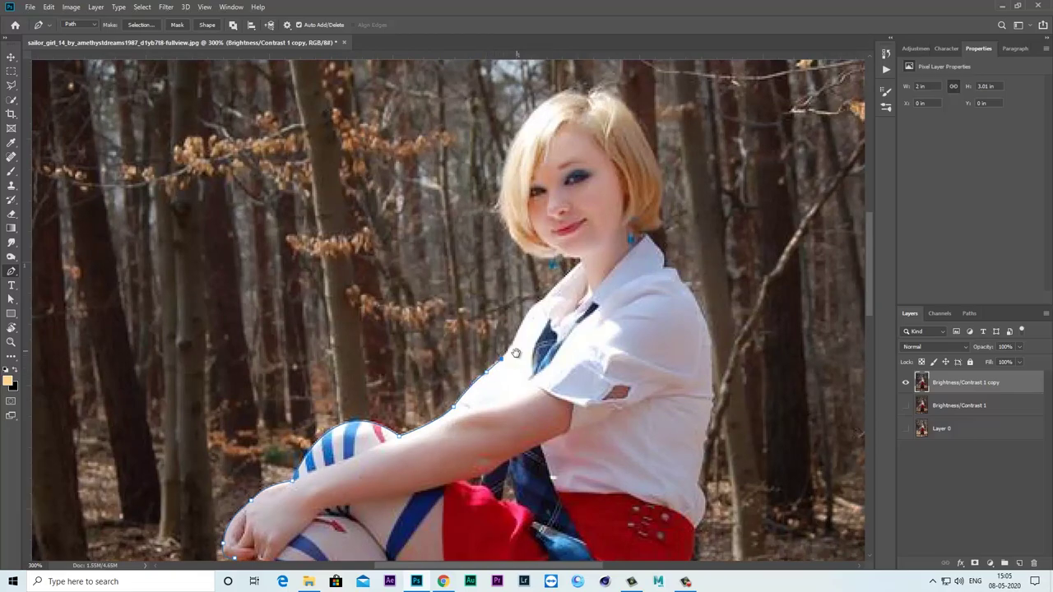
scroll(515, 353, "up", 2)
scroll(516, 352, "right", 2)
left_click(524, 316)
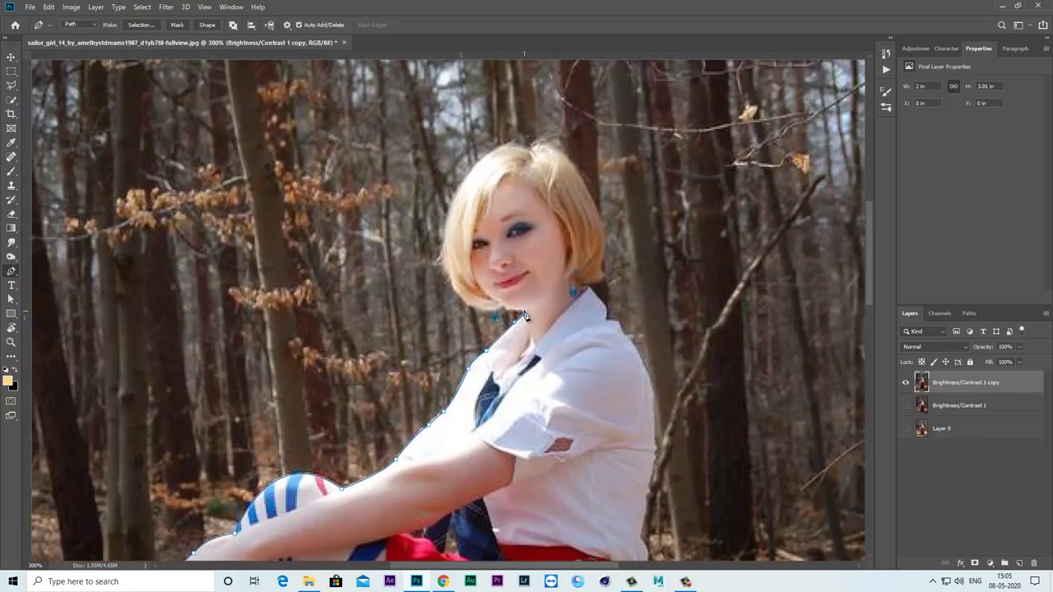
key("ctrl+plus")
key("ctrl+plus")
Trace the path under the chin, over the top of the head and down the hair's right side.
left_click_drag(525, 331, 591, 378)
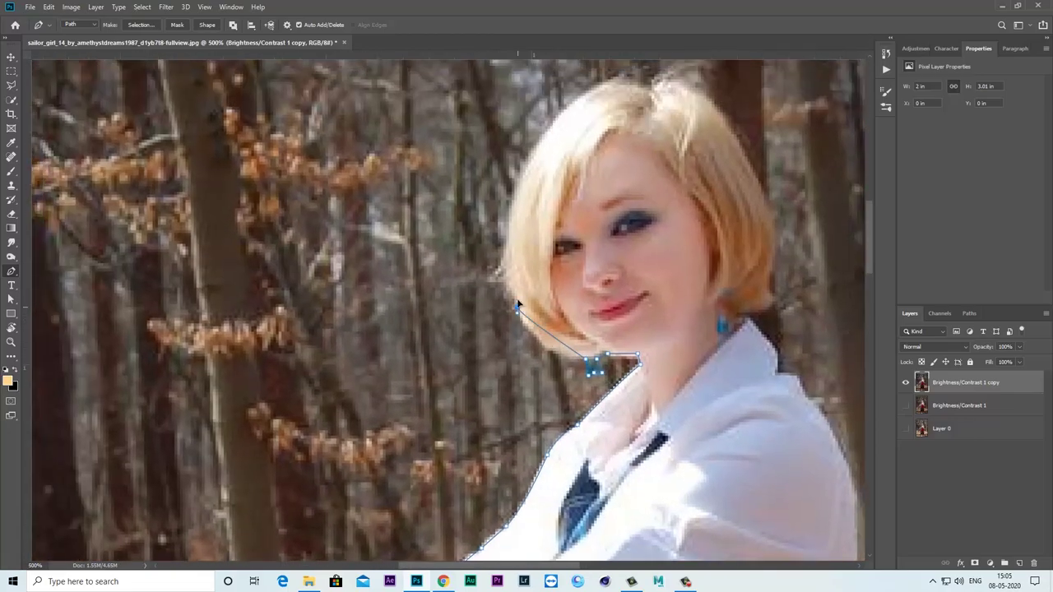
left_click_drag(516, 309, 500, 260)
scroll(504, 265, "up", 2)
left_click_drag(485, 304, 434, 387)
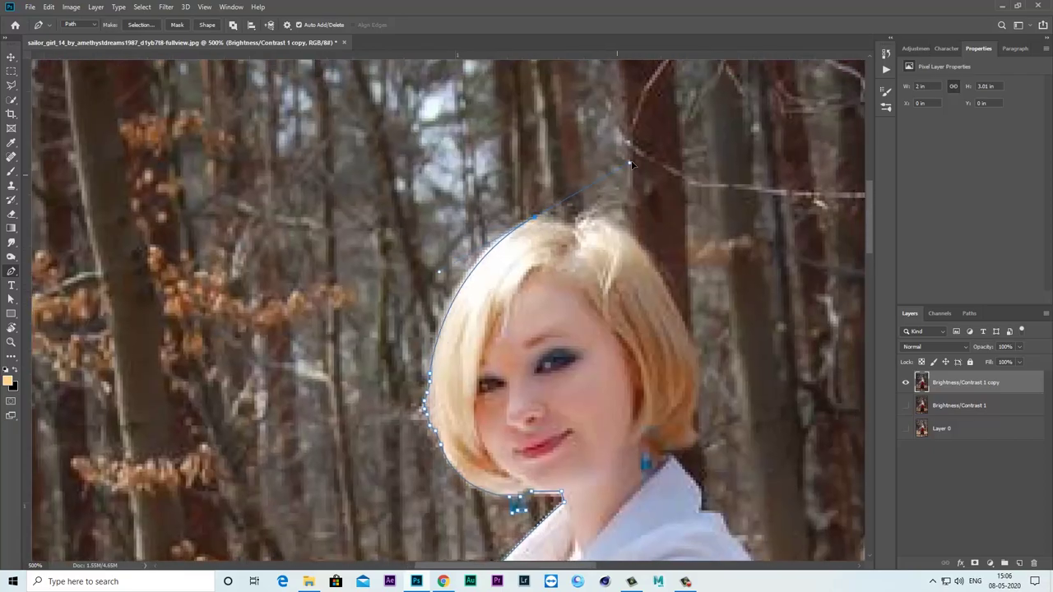
mouse_move(544, 215)
left_mouse_down()
mouse_move(569, 224)
mouse_move(533, 211)
left_mouse_up()
scroll(570, 225, "right", 2)
left_click(589, 318)
left_click_drag(622, 402, 596, 328)
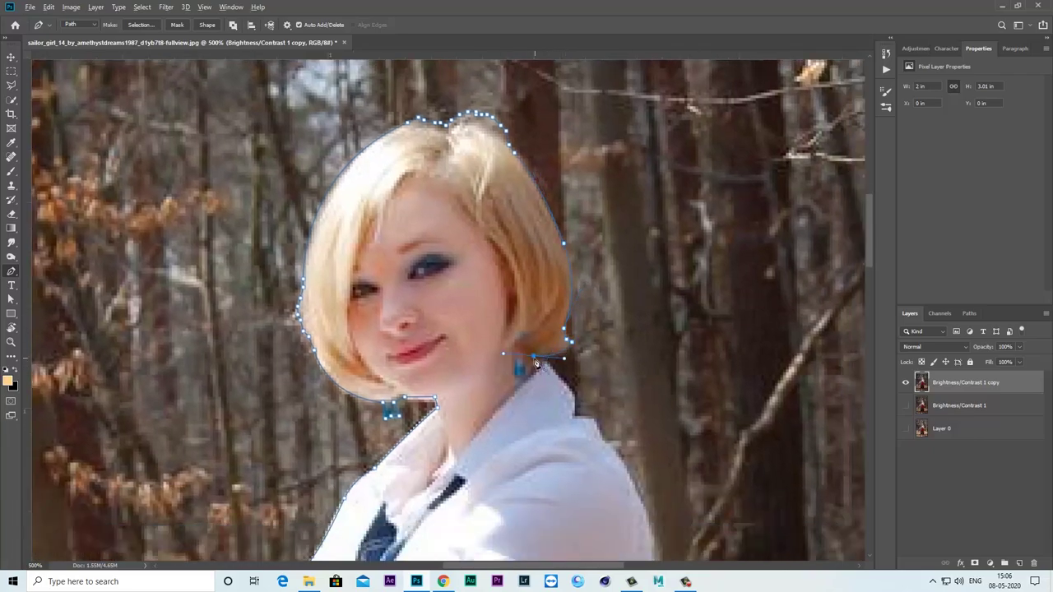
Continue the path down the neck, shoulder and shirt edge to the waist.
left_click(546, 363)
left_click(527, 380)
mouse_move(596, 424)
left_mouse_down()
mouse_move(507, 355)
mouse_move(505, 287)
left_mouse_up()
left_click_drag(543, 388, 538, 431)
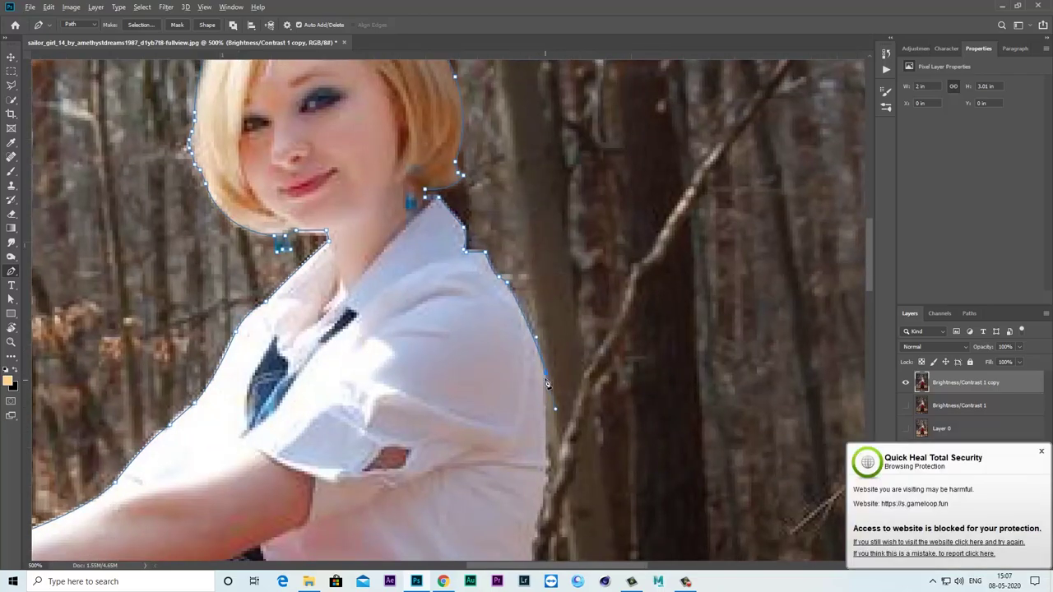
left_click_drag(547, 383, 589, 247)
left_click(587, 341)
left_click(580, 390)
mouse_move(570, 414)
left_mouse_down()
mouse_move(560, 441)
mouse_move(572, 336)
left_mouse_up()
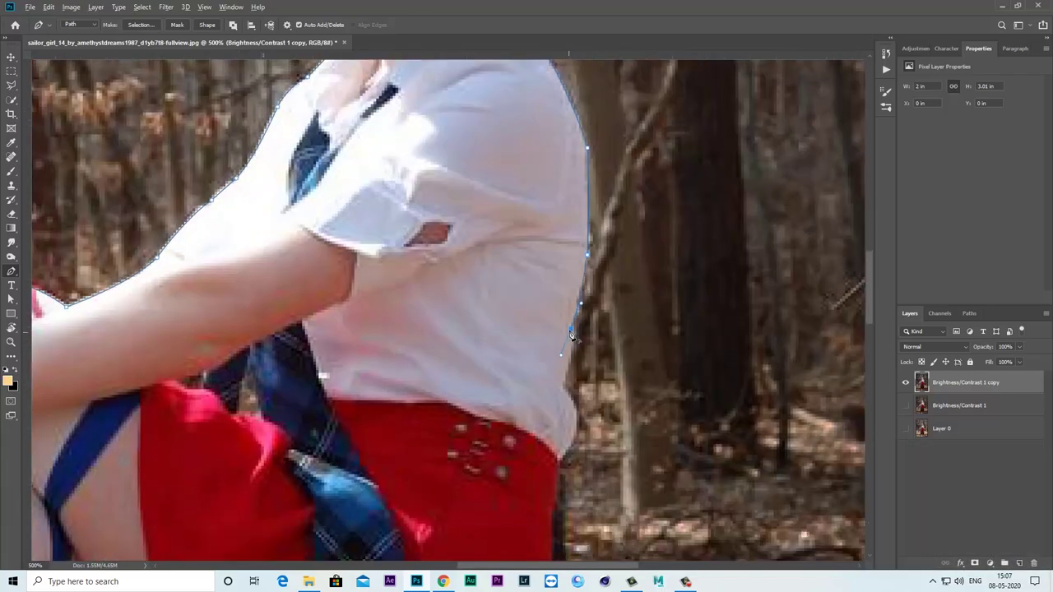
Trace the skirt's right edge down to its bottom corner.
left_click_drag(579, 396, 582, 288)
left_click(572, 358)
left_click_drag(580, 526, 580, 284)
left_click(589, 315)
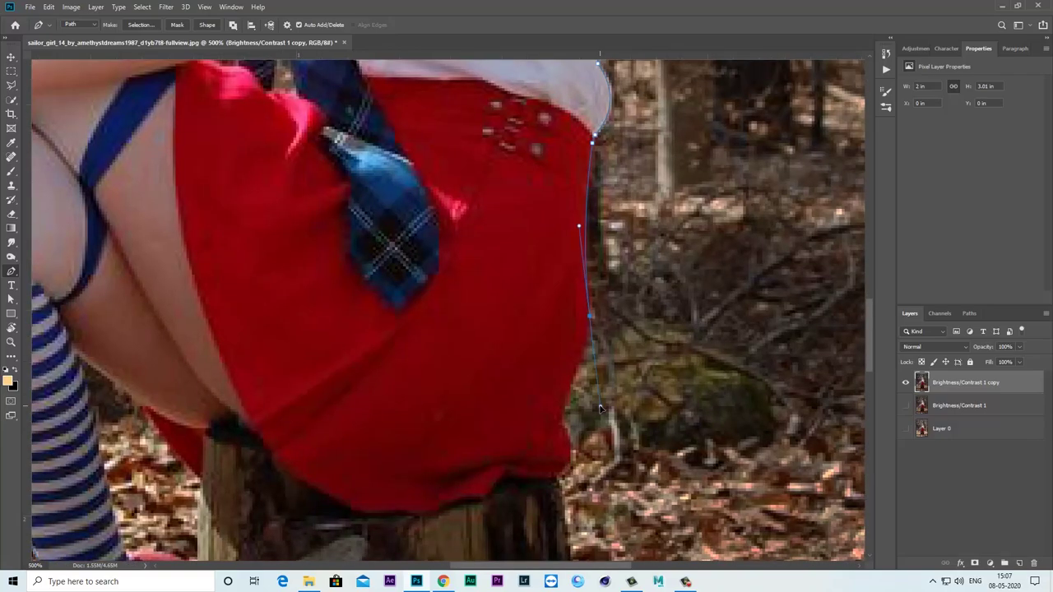
left_click(590, 346)
left_click(573, 372)
scroll(575, 377, "down", 3)
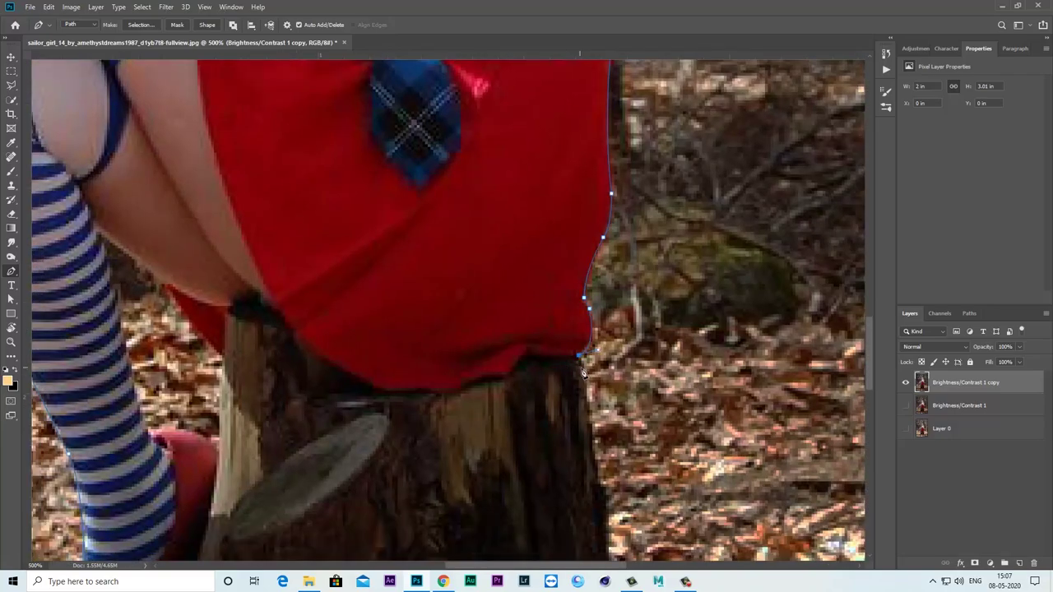
scroll(580, 361, "down", 5)
Outline the stump's right side and run the path along its base to close it.
left_click(593, 278)
left_click(596, 375)
left_click_drag(624, 407, 639, 289)
left_click(625, 319)
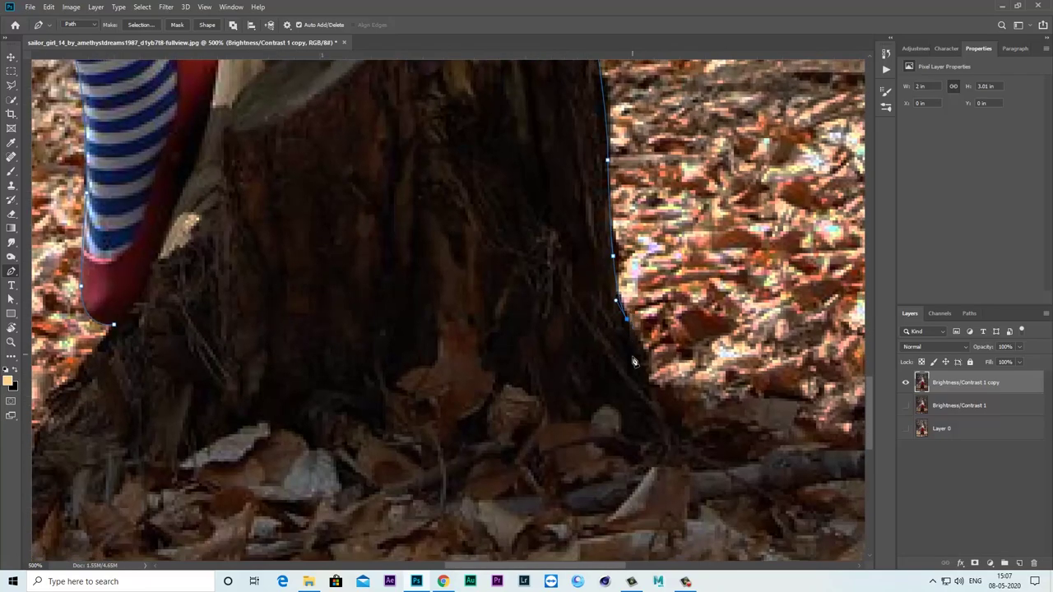
left_click(643, 350)
left_click(650, 376)
scroll(649, 377, "down", 2, "alt")
scroll(649, 376, "down", 3)
left_click(387, 340)
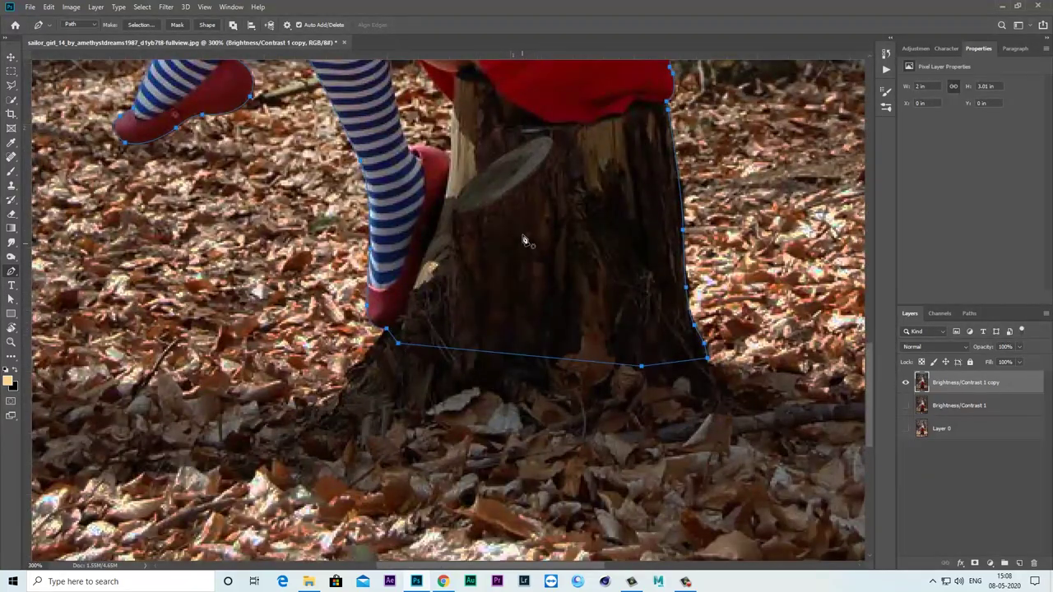
left_click_drag(494, 132, 547, 319)
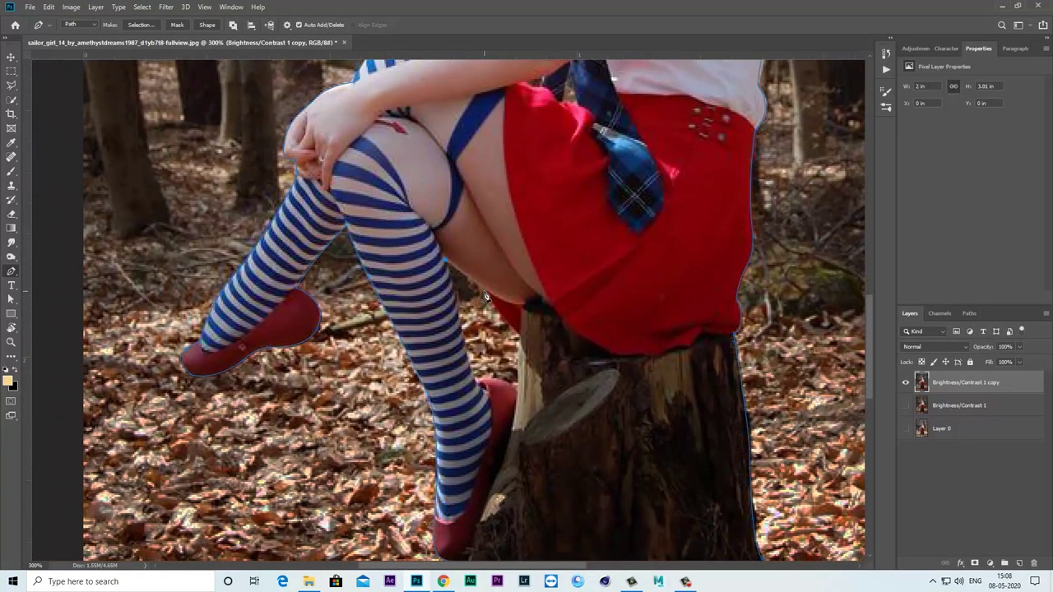
left_click(518, 383)
Load the closed path as a selection of the girl and stump with Ctrl+Enter.
scroll(443, 258, "down", 4)
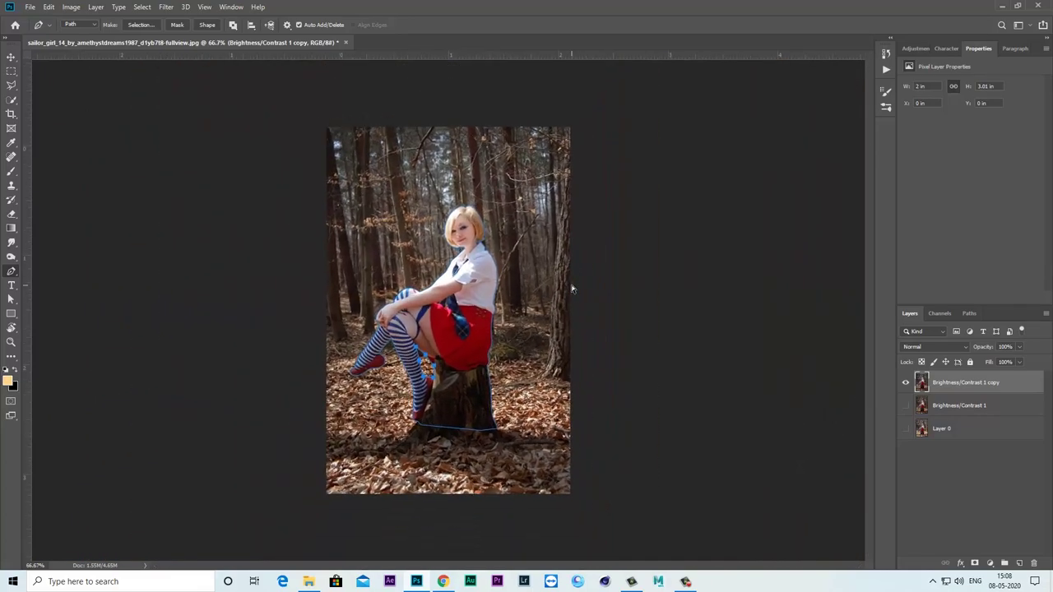
scroll(573, 288, "up", 1)
key("ctrl+Return")
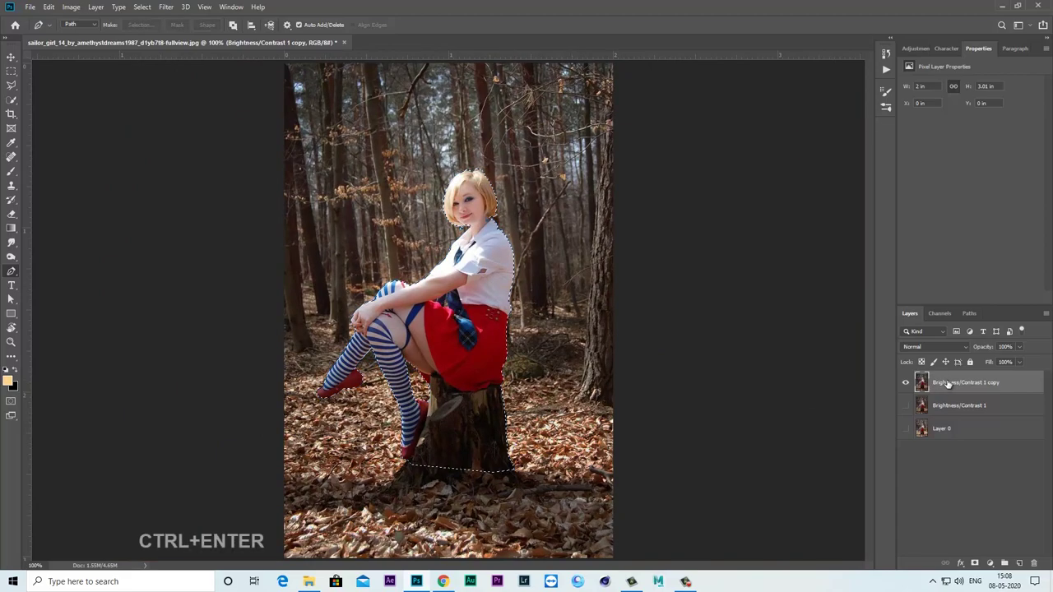
Add a layer mask to the copy and zoom into the girl's face in Select and Mask.
left_click(975, 564)
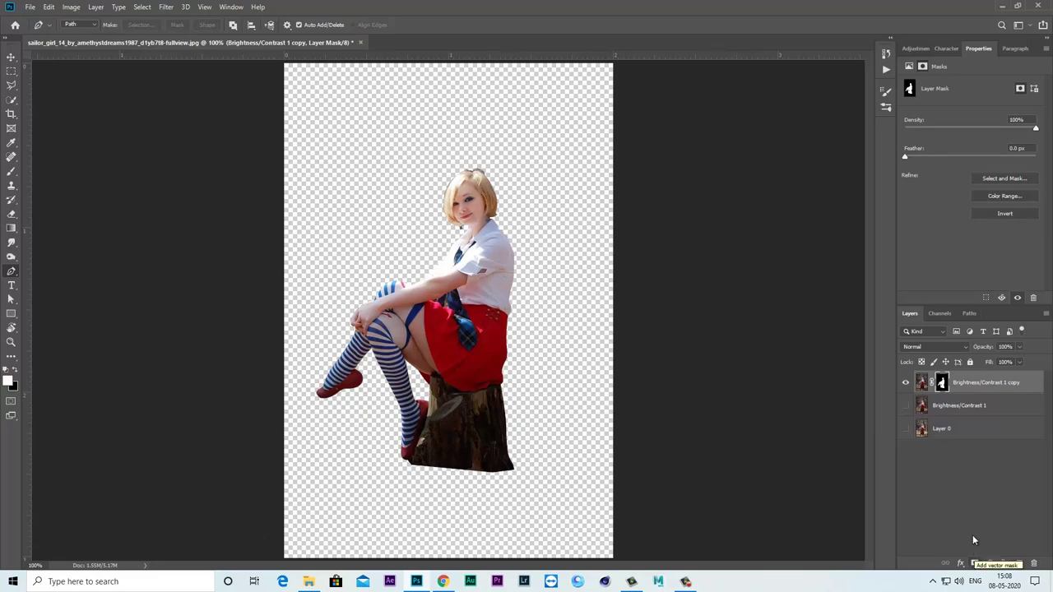
left_click(906, 384)
left_click(1016, 184)
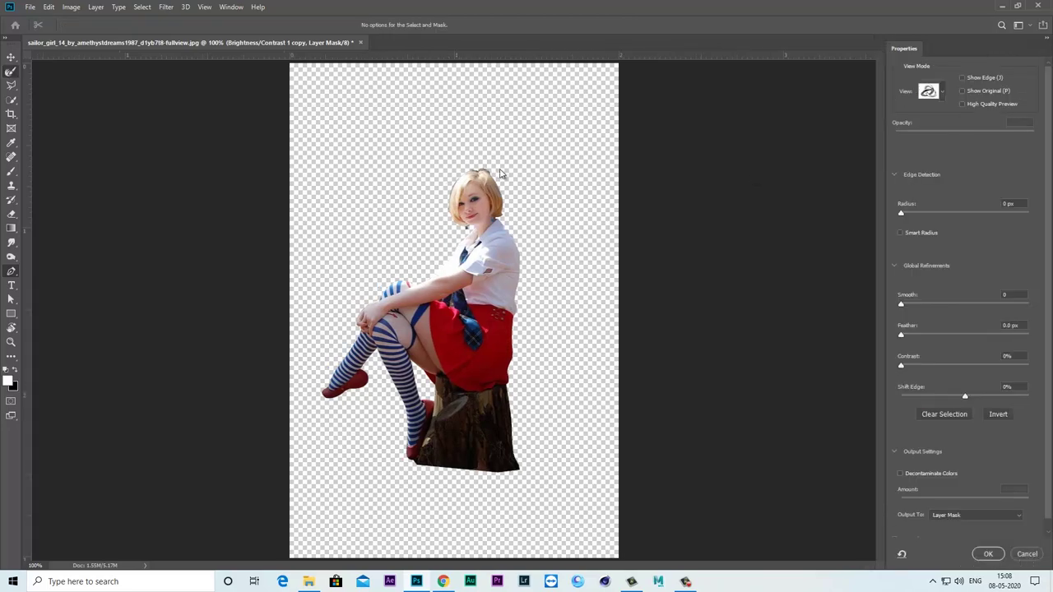
scroll(532, 202, "up", 1)
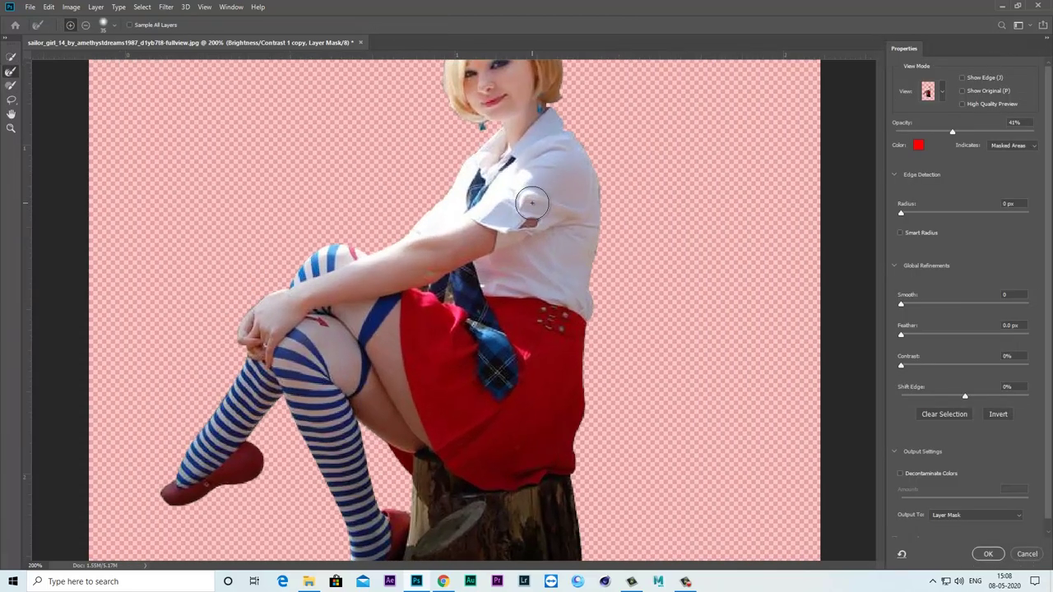
scroll(532, 201, "up", 1)
mouse_move(411, 263)
left_mouse_down()
mouse_move(538, 401)
mouse_move(537, 421)
left_mouse_up()
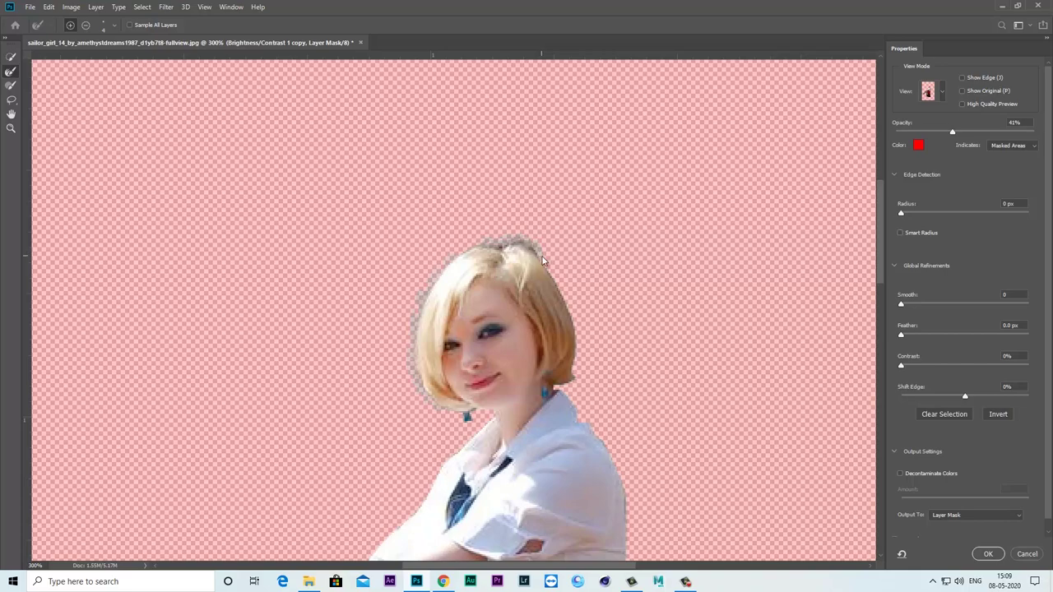
Inspect the hair edge, then set edge detection radius 1 px and a slight feather (about 0.5 px).
left_click_drag(578, 500, 603, 290)
left_click_drag(593, 82, 606, 232)
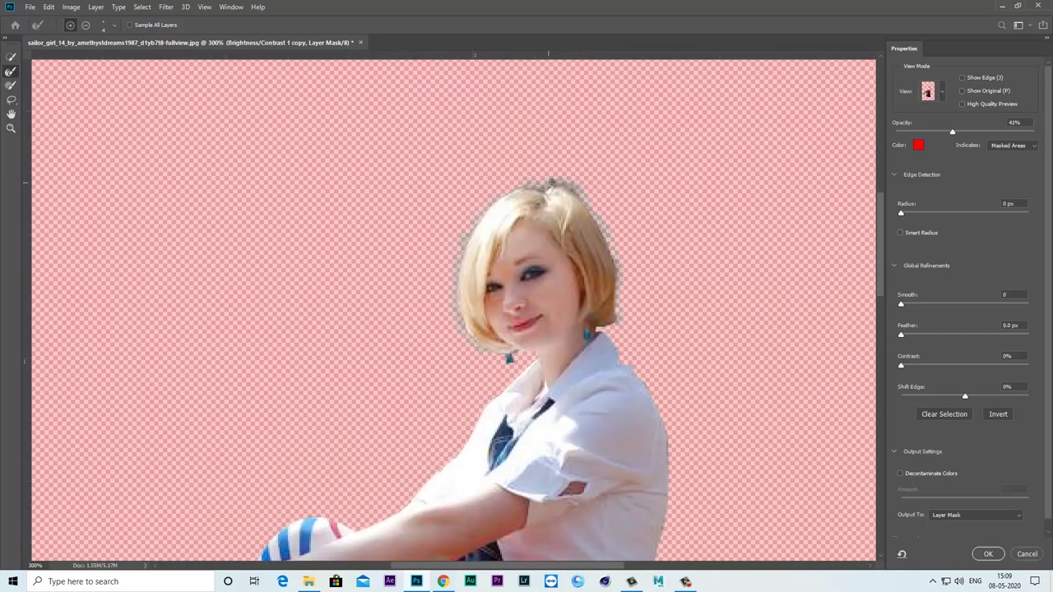
scroll(519, 354, "down", 3)
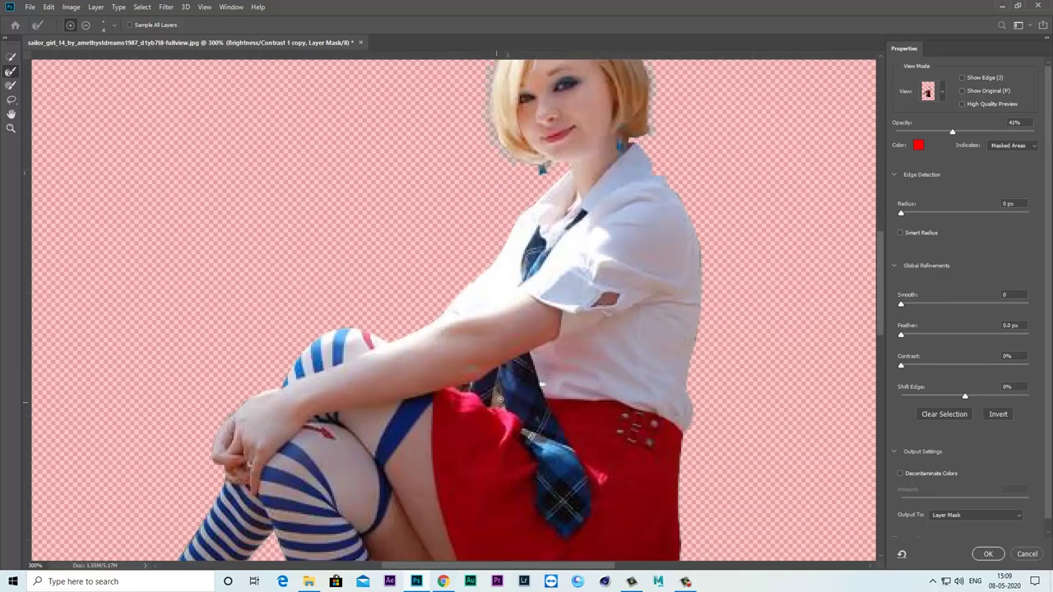
scroll(357, 269, "down", 3)
scroll(358, 269, "up", 1)
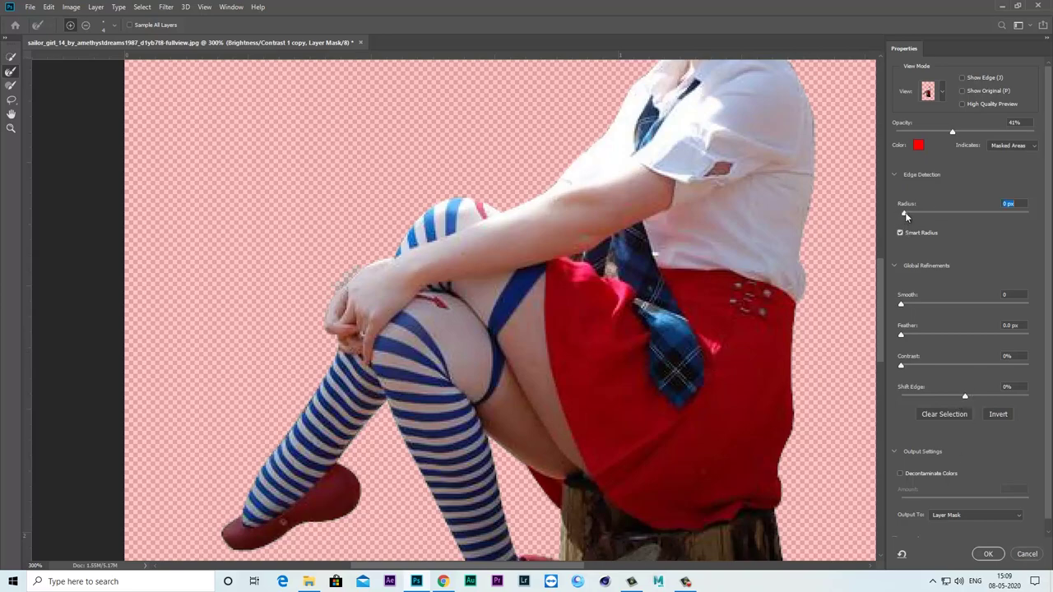
left_click(905, 214)
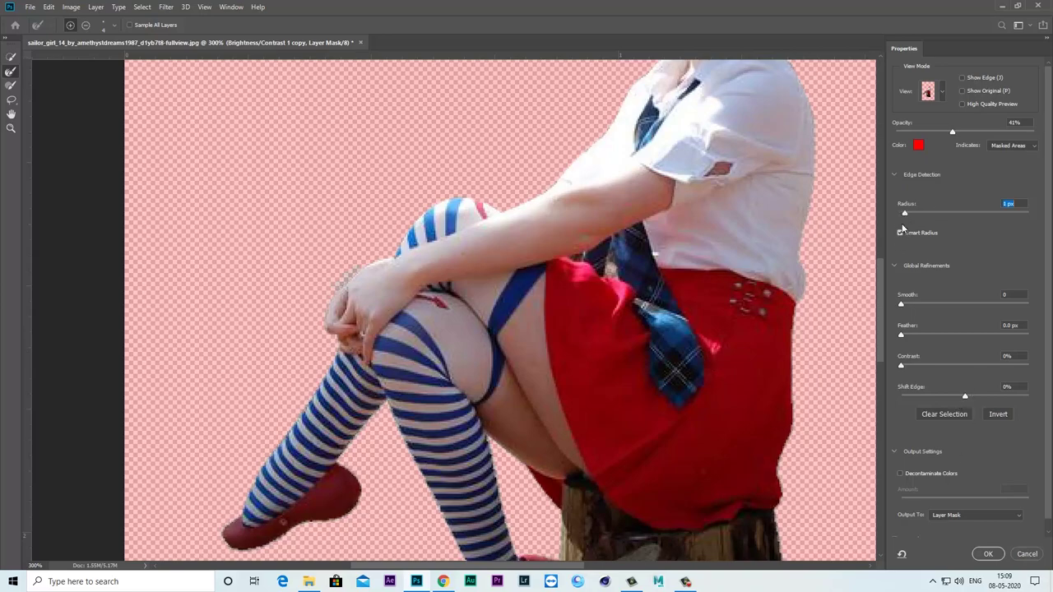
left_click_drag(901, 334, 906, 337)
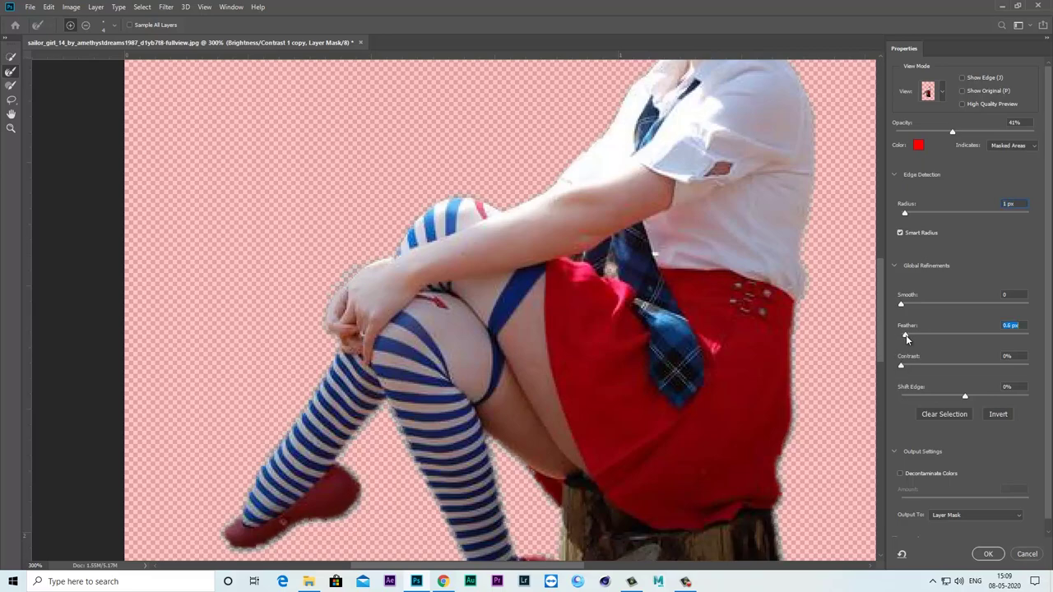
Output the refinement to a layer mask and toggle layers to view the isolated girl.
left_click(967, 520)
left_click(967, 520)
left_click(988, 554)
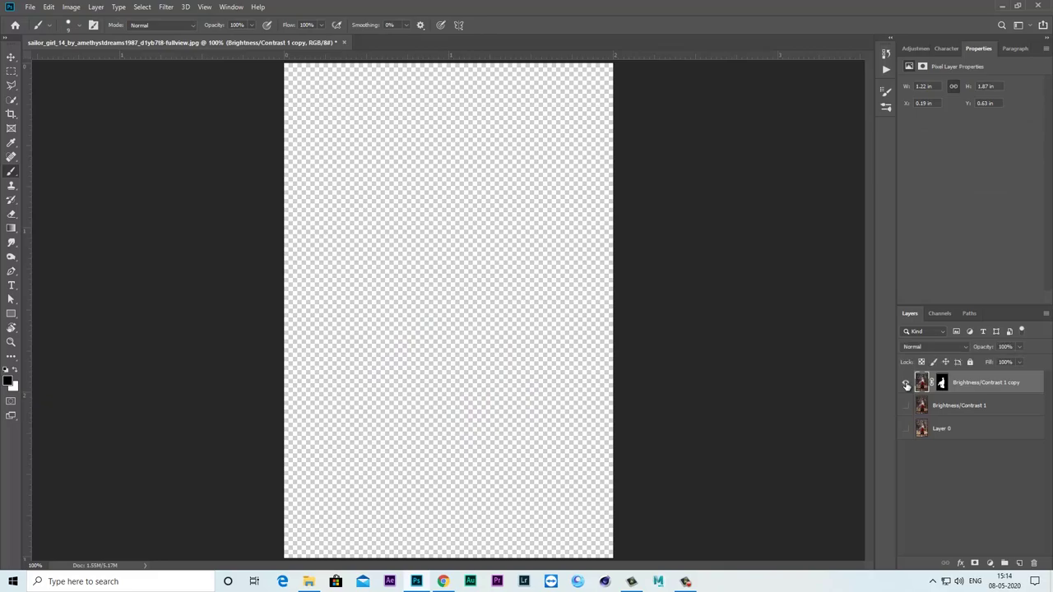
left_click(905, 383)
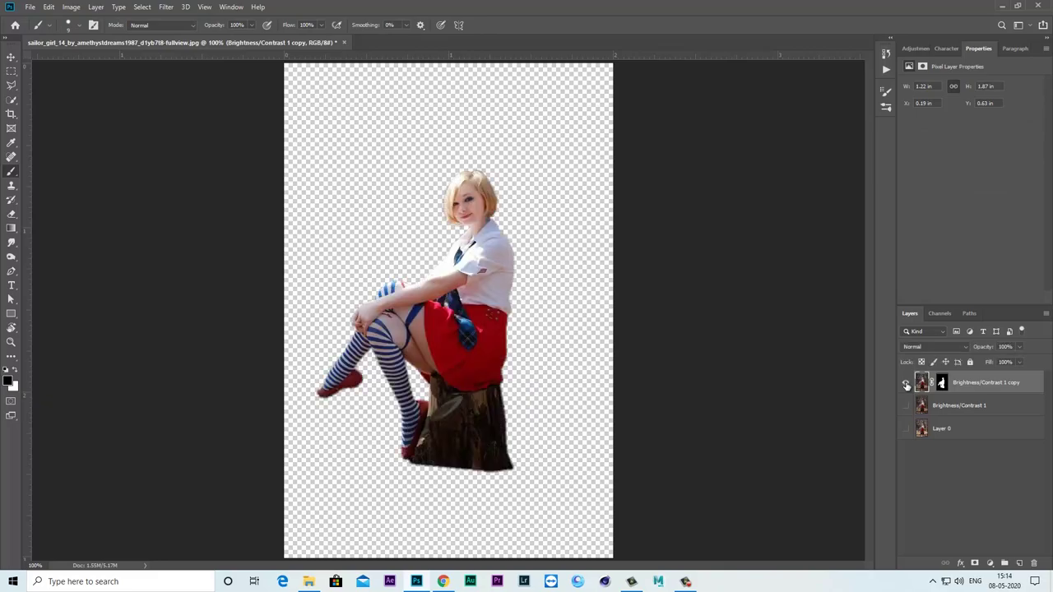
left_click(905, 405)
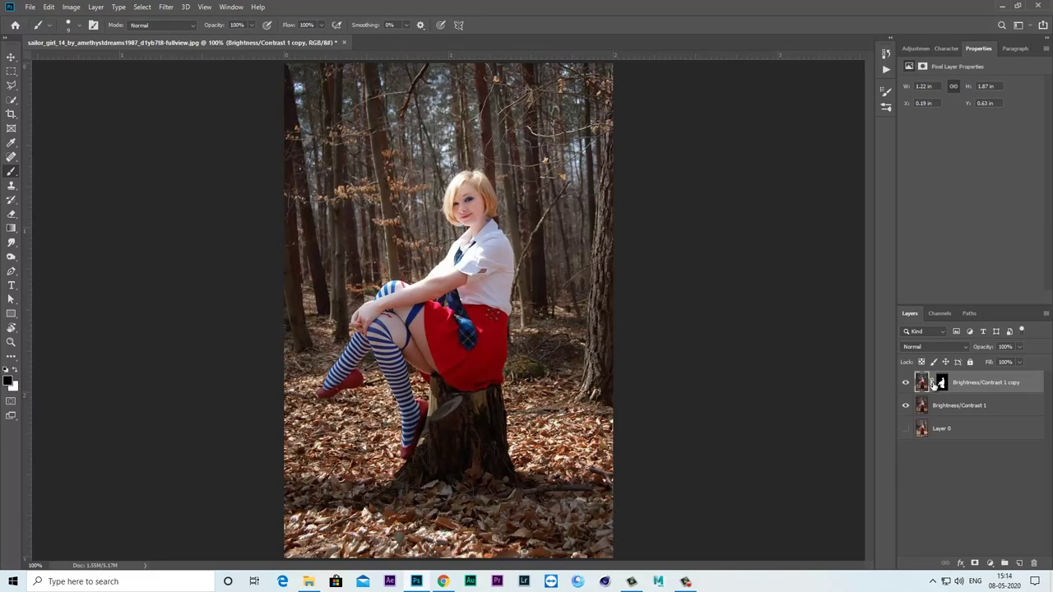
Load the girl's mask as a selection, expand it by 10 px, and select the forest layer.
left_click(942, 383)
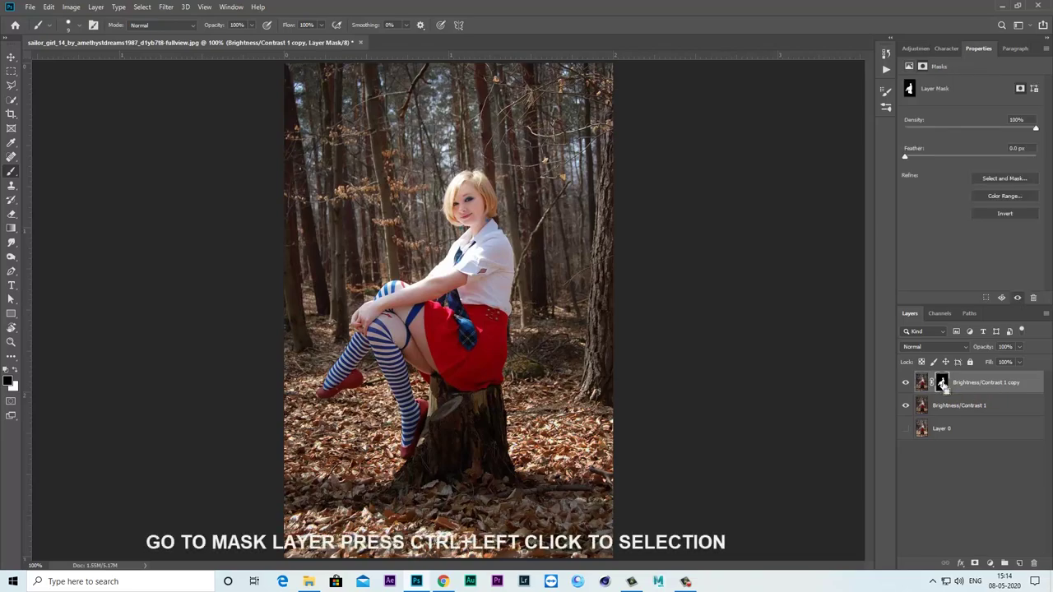
left_click(942, 385, "ctrl")
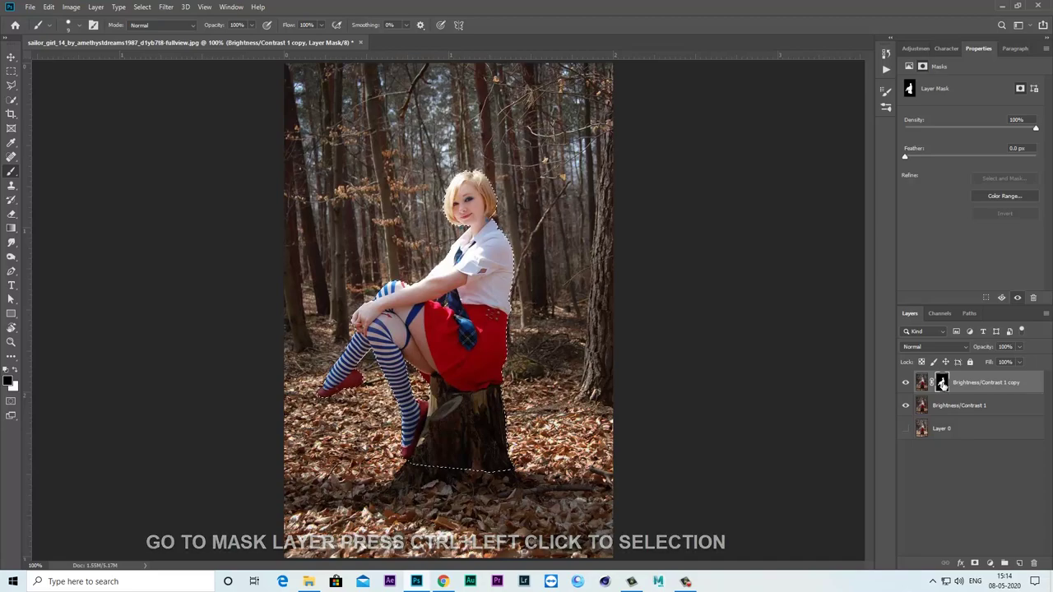
left_click(922, 383)
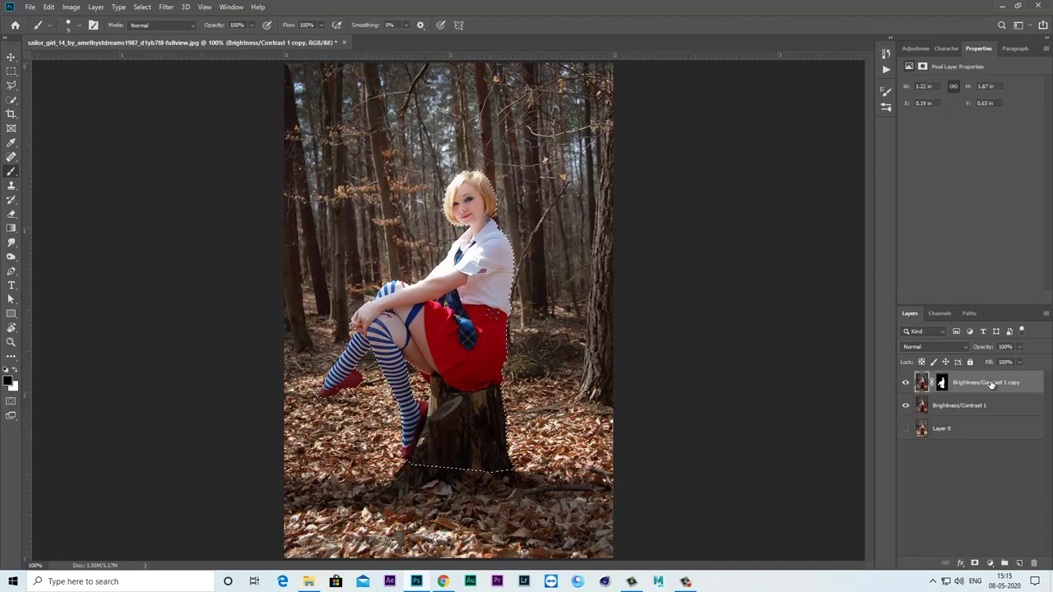
left_click(166, 7)
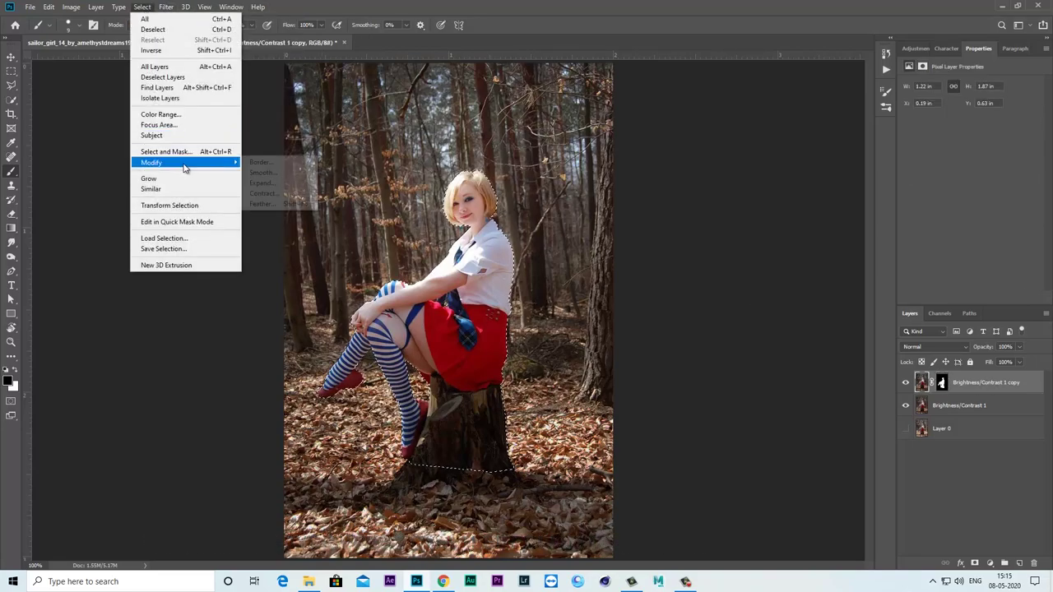
left_click(261, 183)
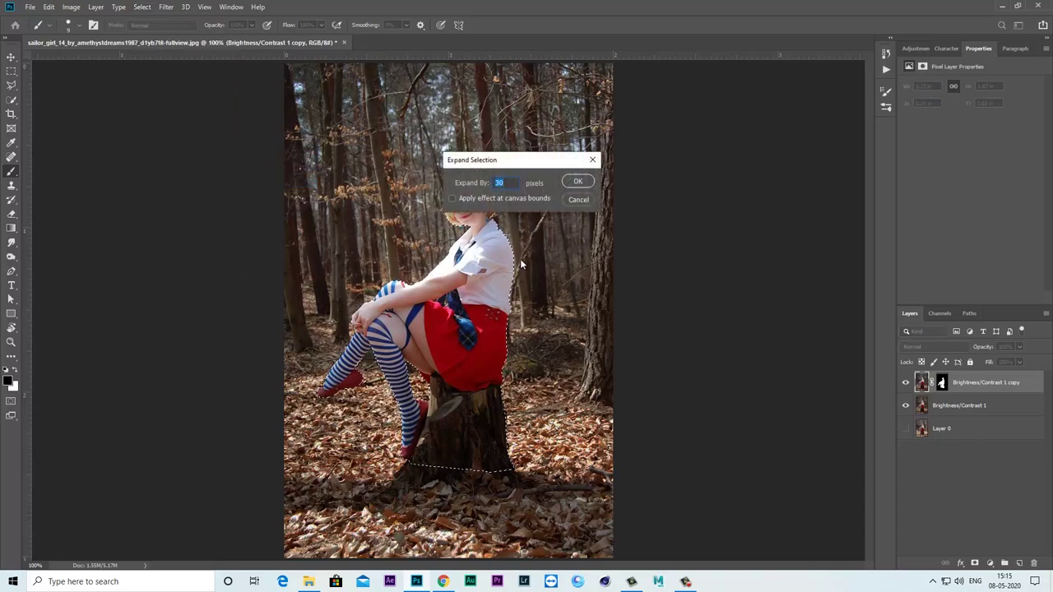
type("10")
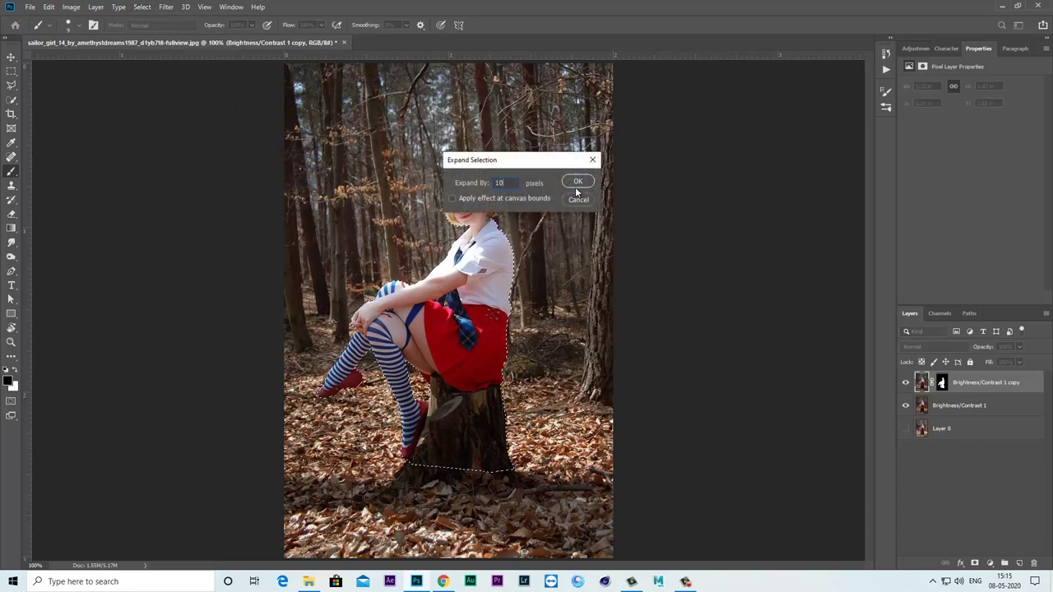
left_click(577, 182)
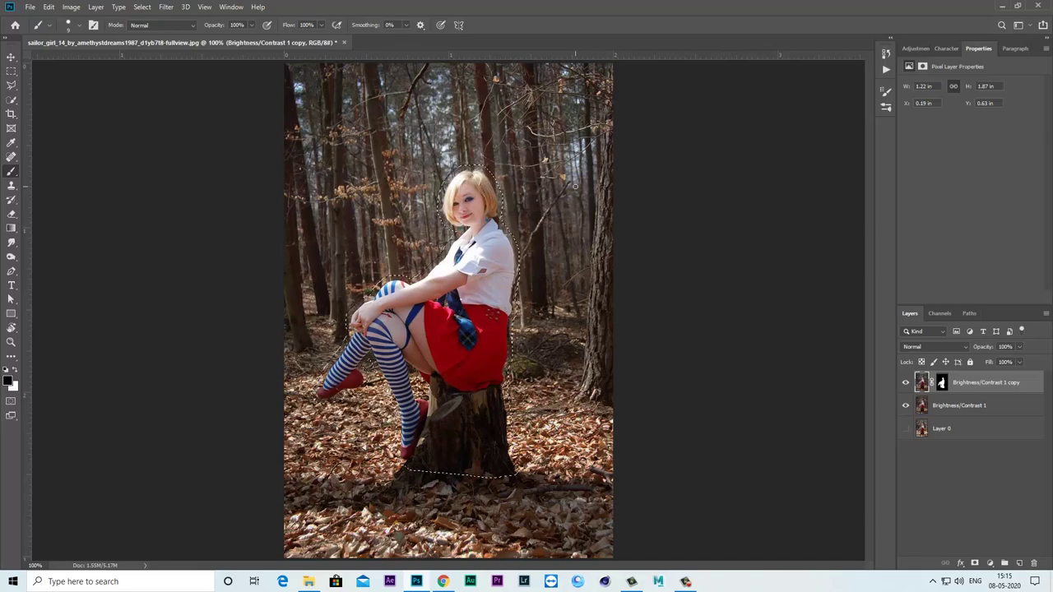
left_click(972, 408)
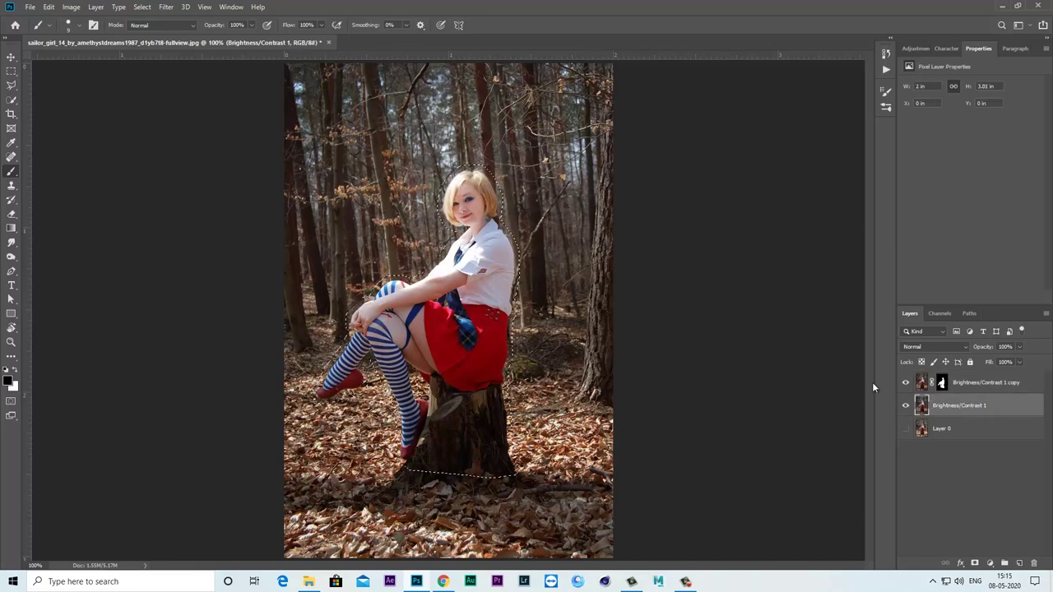
Content-Aware fill the expanded selection to erase the girl from the forest layer.
left_click(47, 8)
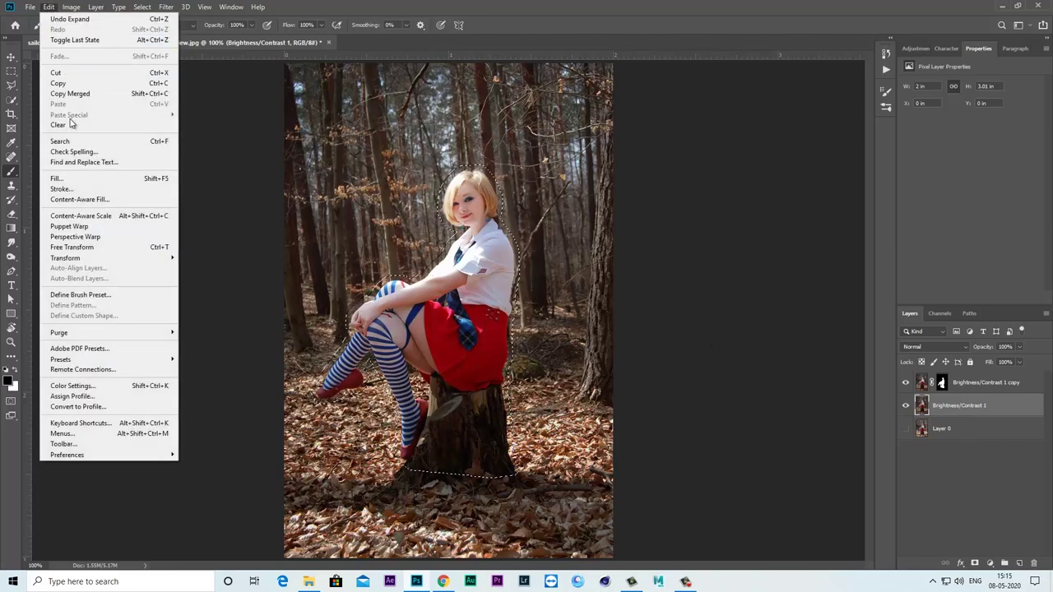
left_click(73, 178)
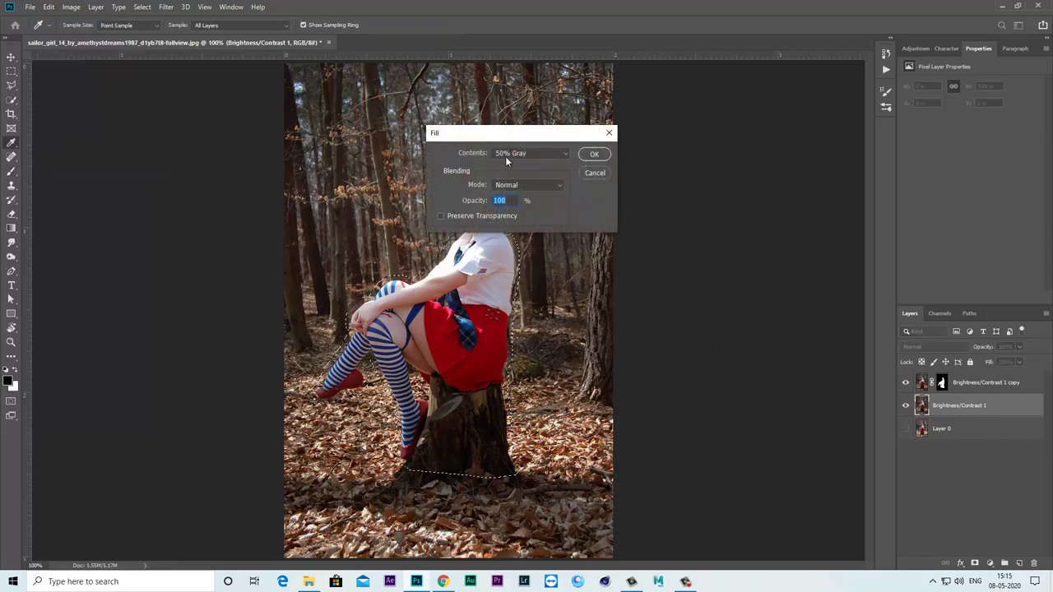
left_click(510, 153)
left_click(523, 202)
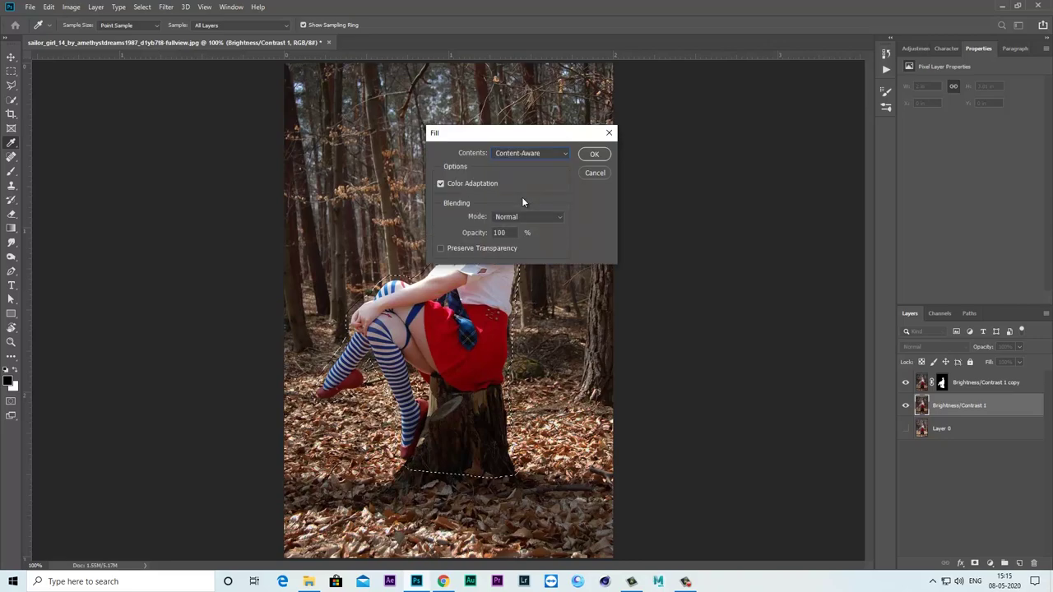
left_click(593, 155)
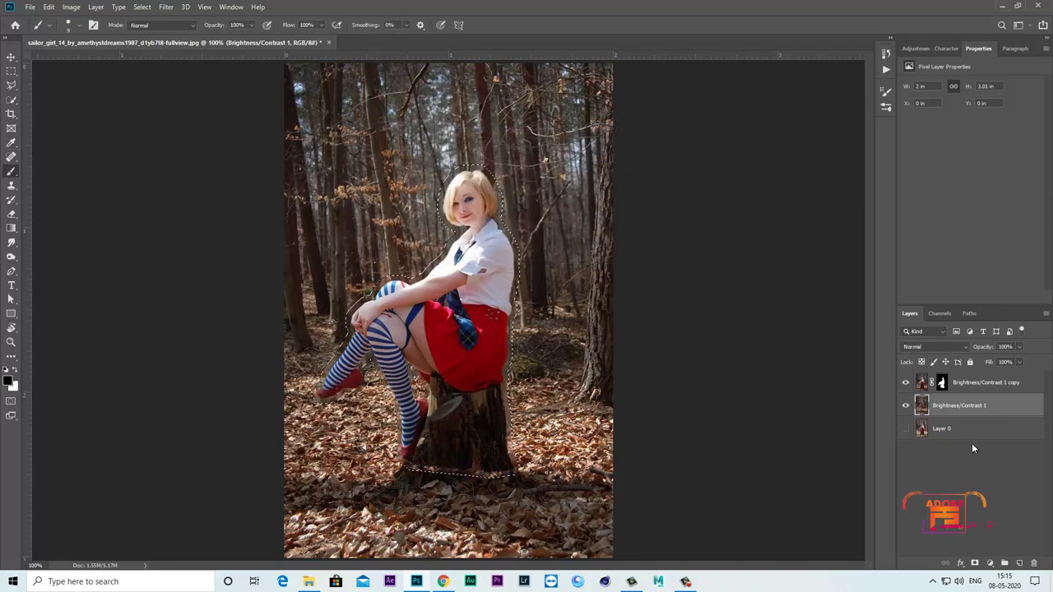
left_click(906, 383)
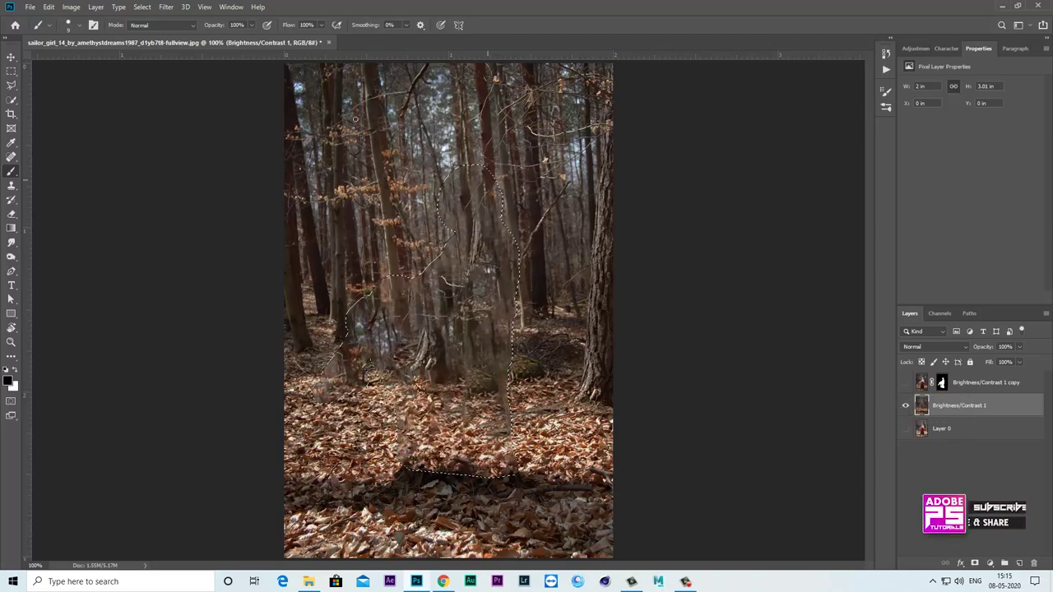
Deselect, compare the filled background, and show the cut-out girl with her mask targeted.
left_click(142, 6)
left_click(158, 31)
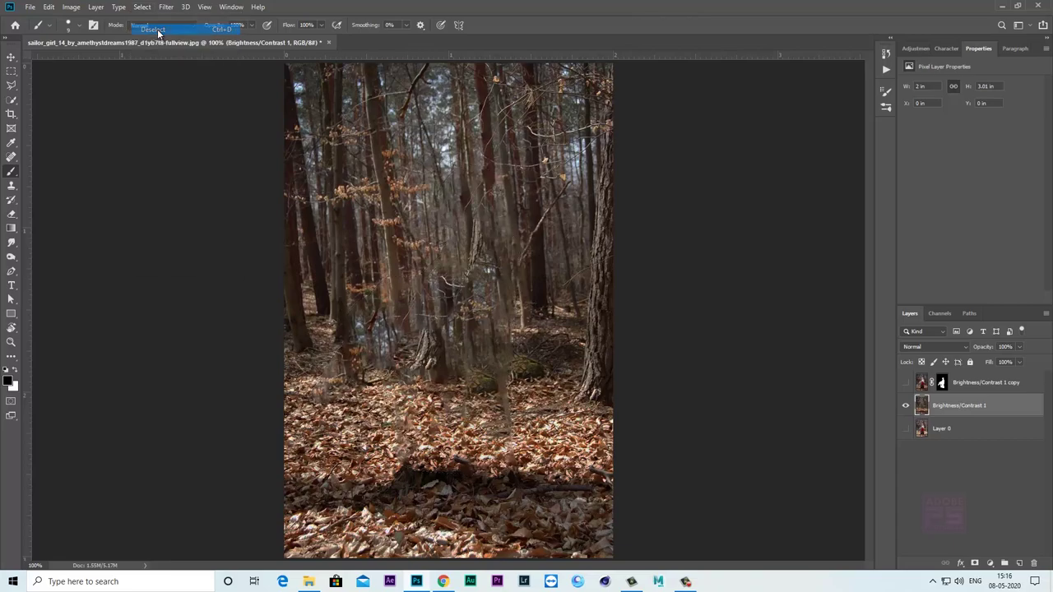
left_click(904, 405)
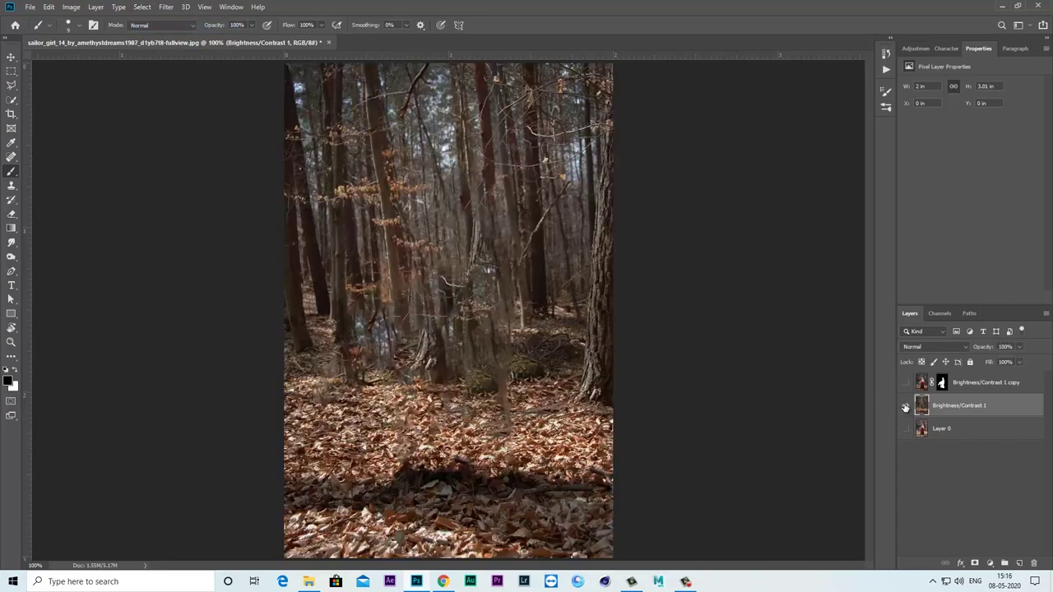
left_click(904, 383)
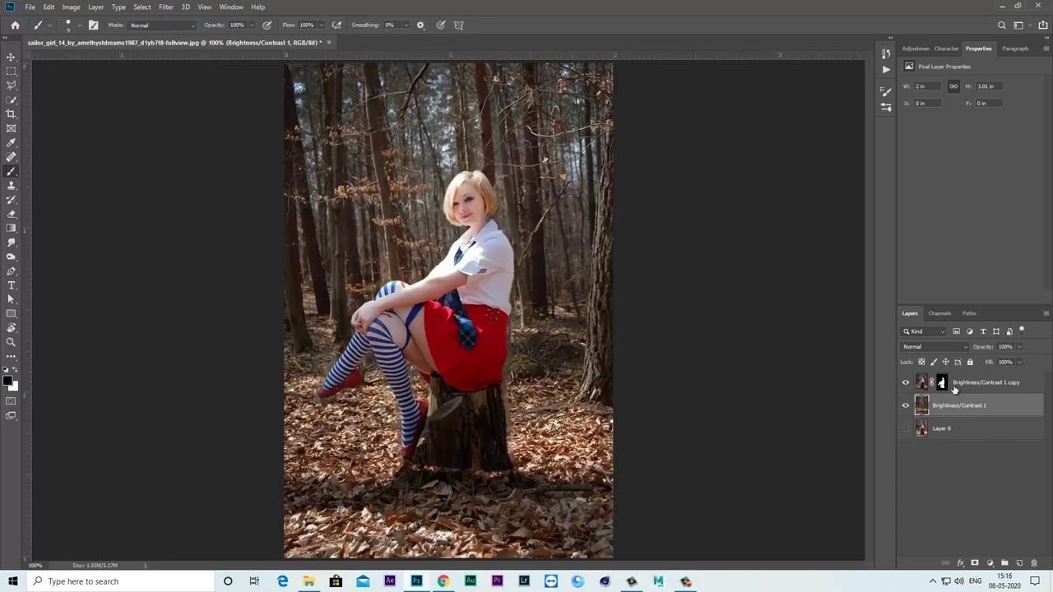
left_click(942, 384)
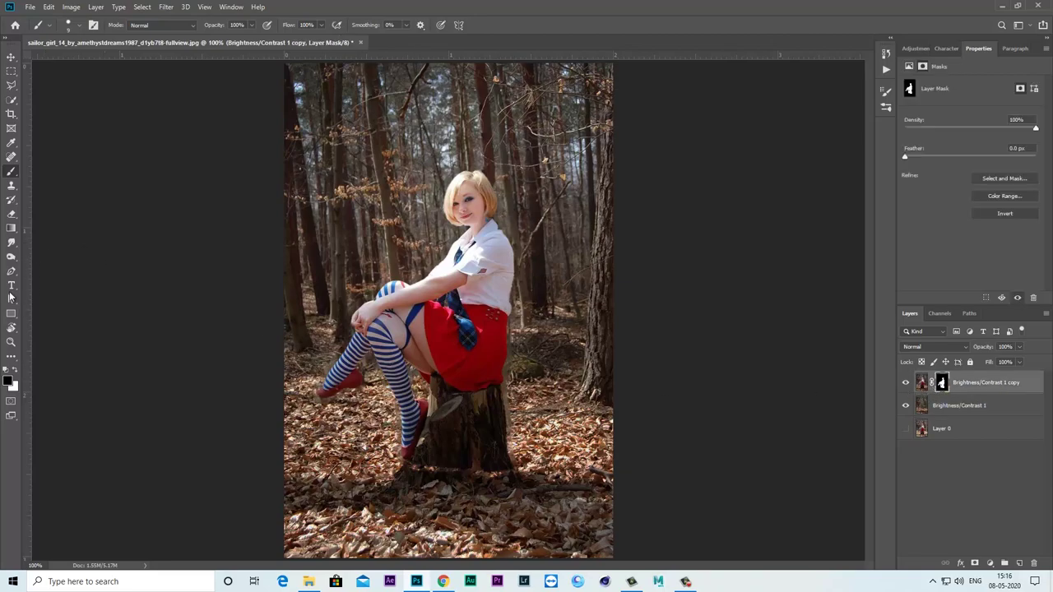
Set up a soft brush at 0% hardness and 111 px with white foreground.
right_click(13, 173)
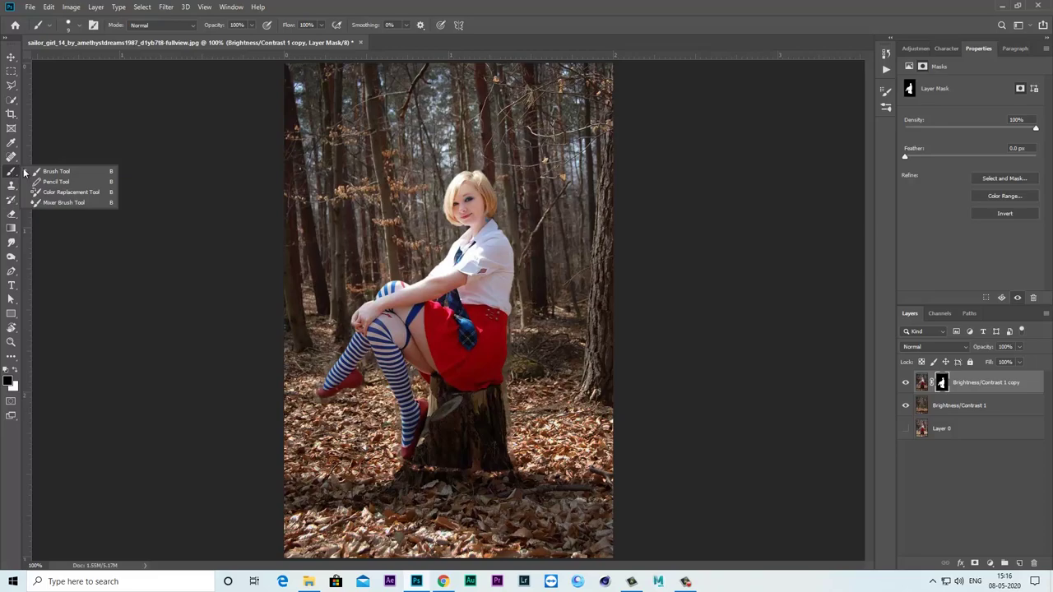
left_click(49, 171)
left_click(72, 25)
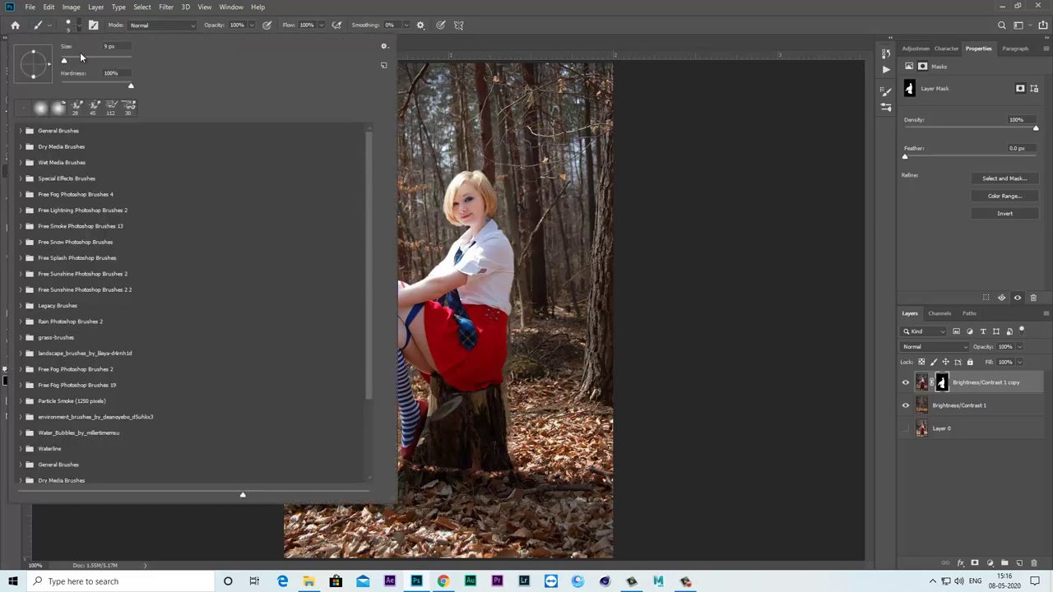
left_click_drag(112, 89, 50, 88)
left_click_drag(92, 61, 99, 62)
left_click(278, 10)
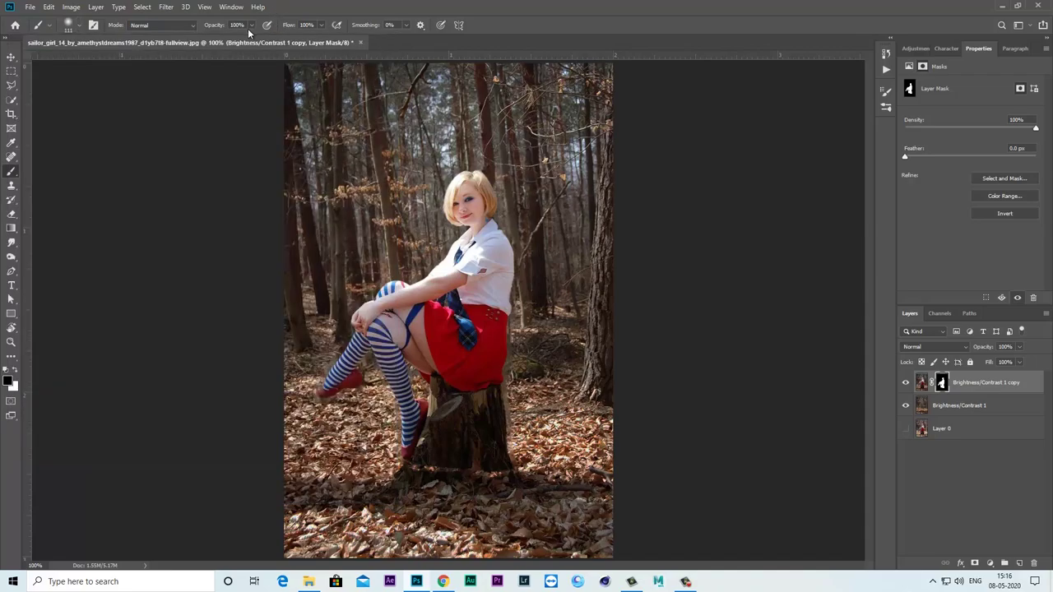
left_click(18, 371)
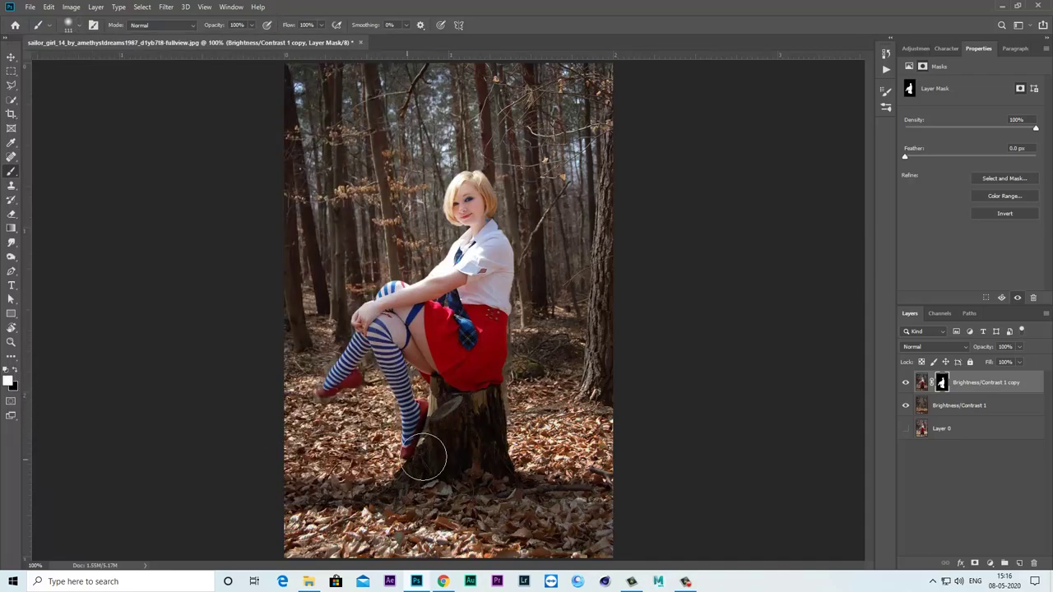
Clone leaves over the ghosted forest floor, then check layers and select Brightness/Contrast 1.
left_click(904, 383)
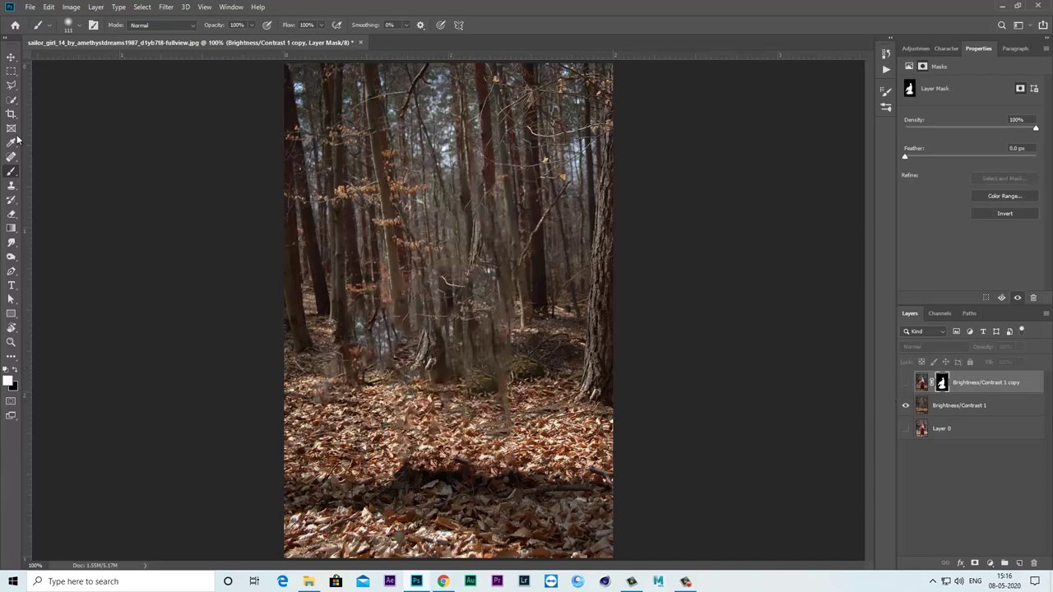
left_click(11, 185)
key("alt+bracketleft")
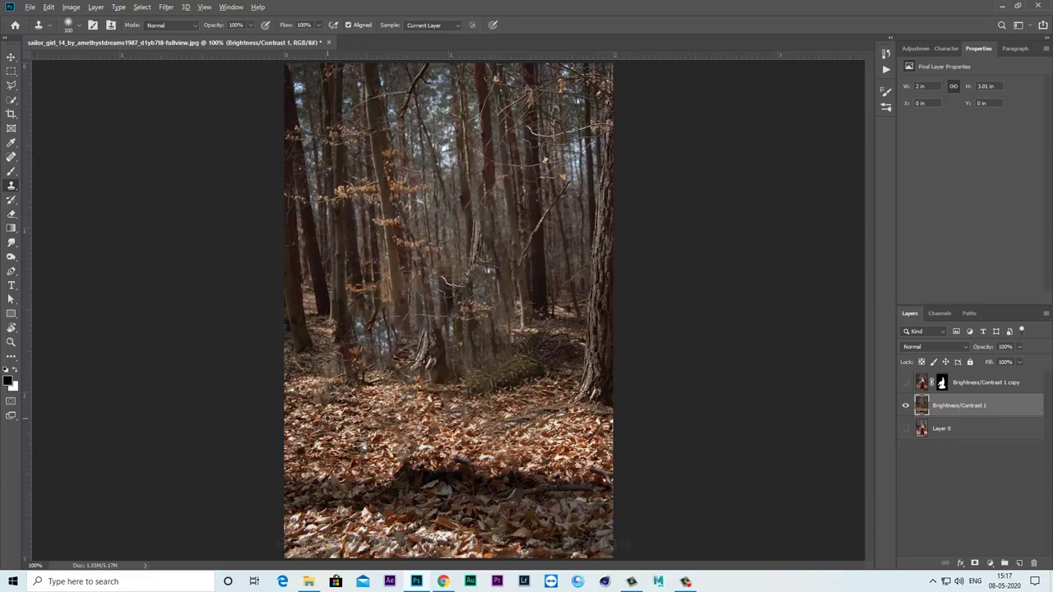
left_click_drag(324, 393, 337, 386)
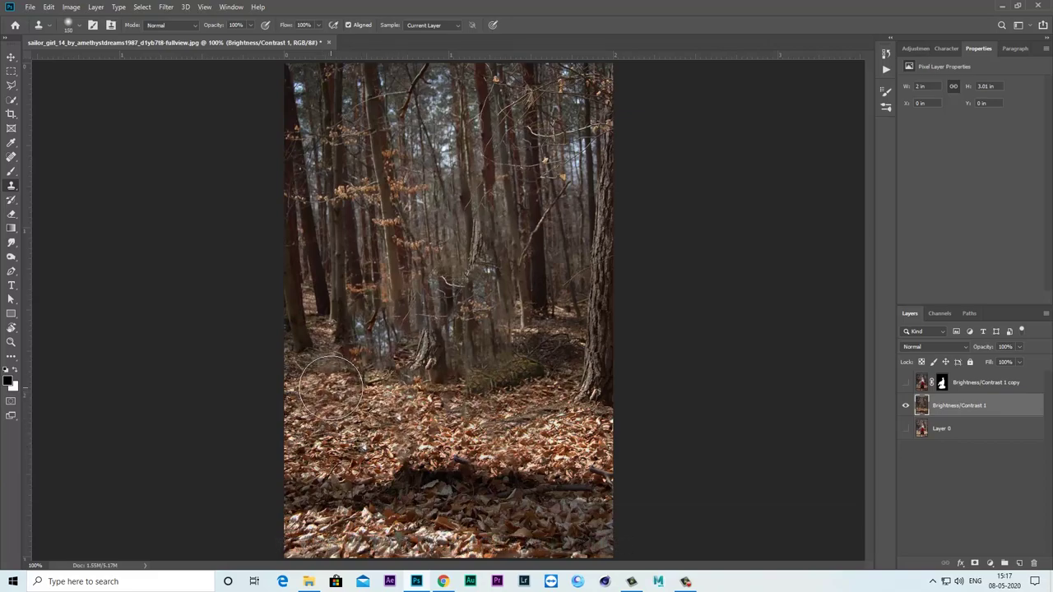
left_click(905, 405)
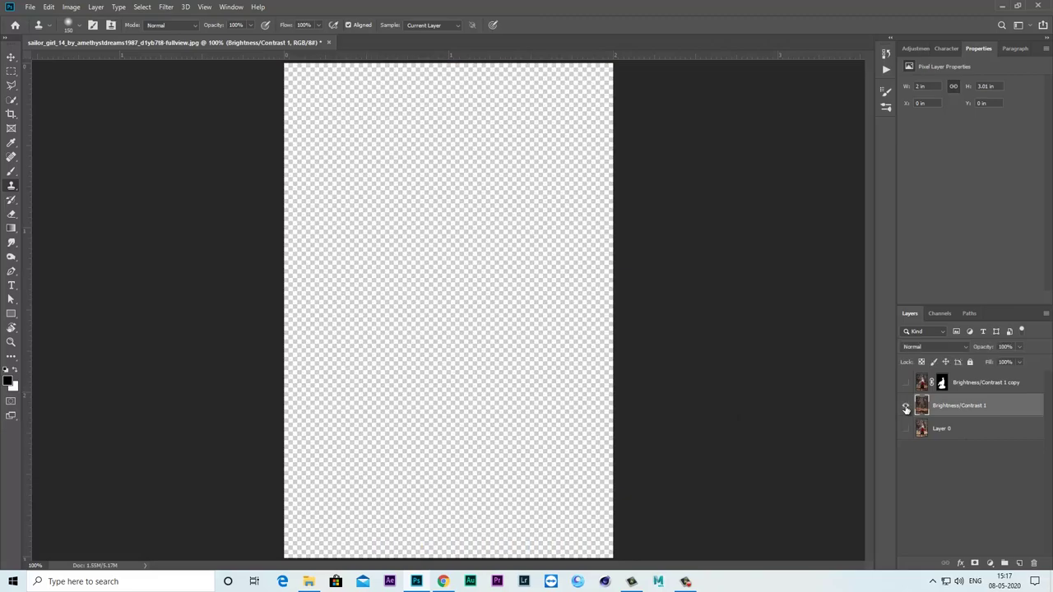
left_click(905, 383)
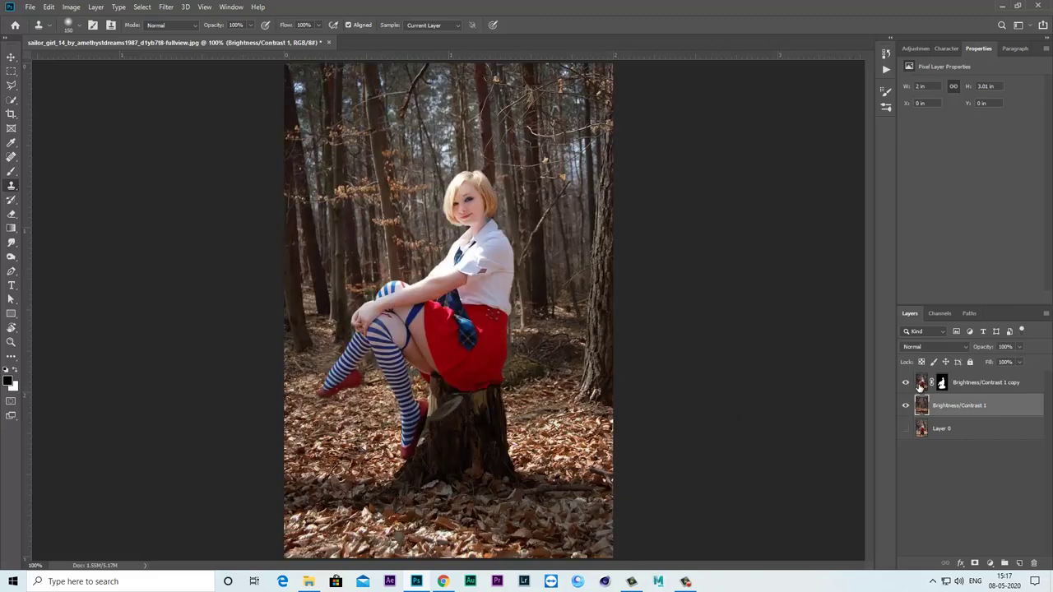
left_click(966, 384)
left_click(966, 407)
Duplicate Brightness/Contrast 1 as 'Brightness/Contrast 1 copy 2'.
right_click(991, 408)
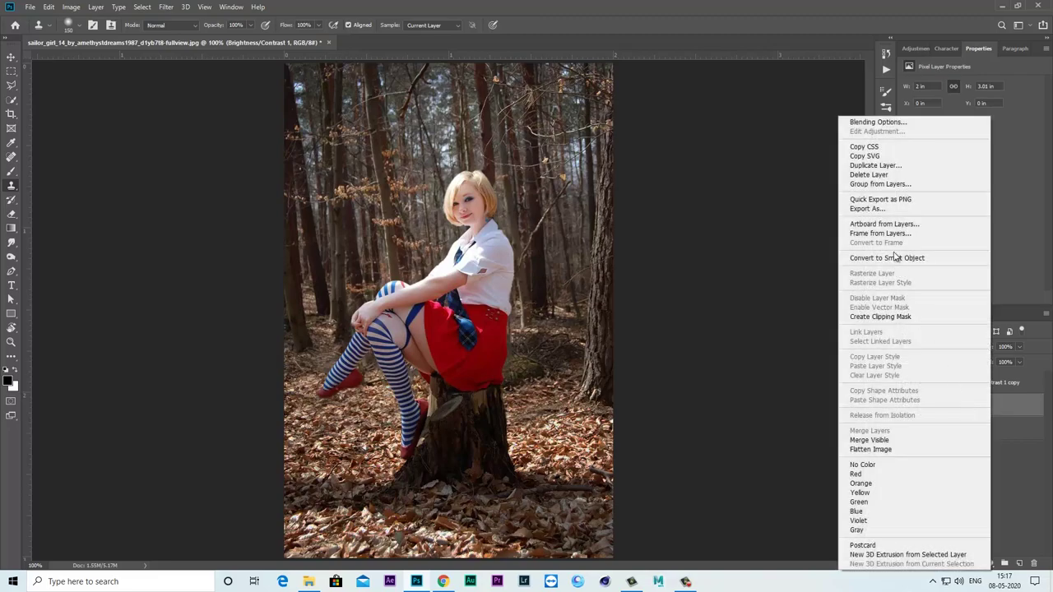
left_click(876, 166)
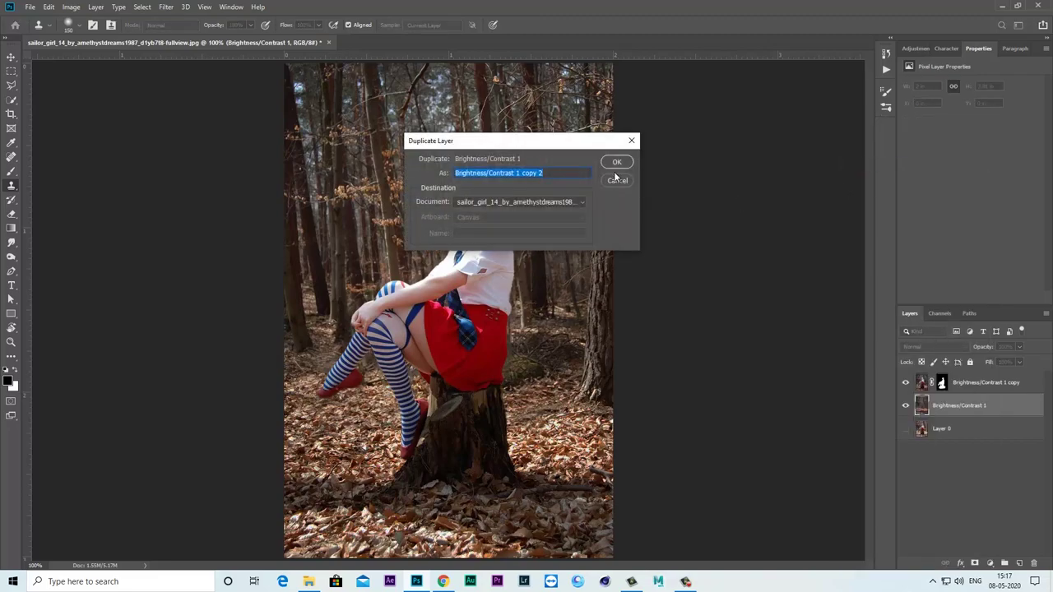
left_click(617, 162)
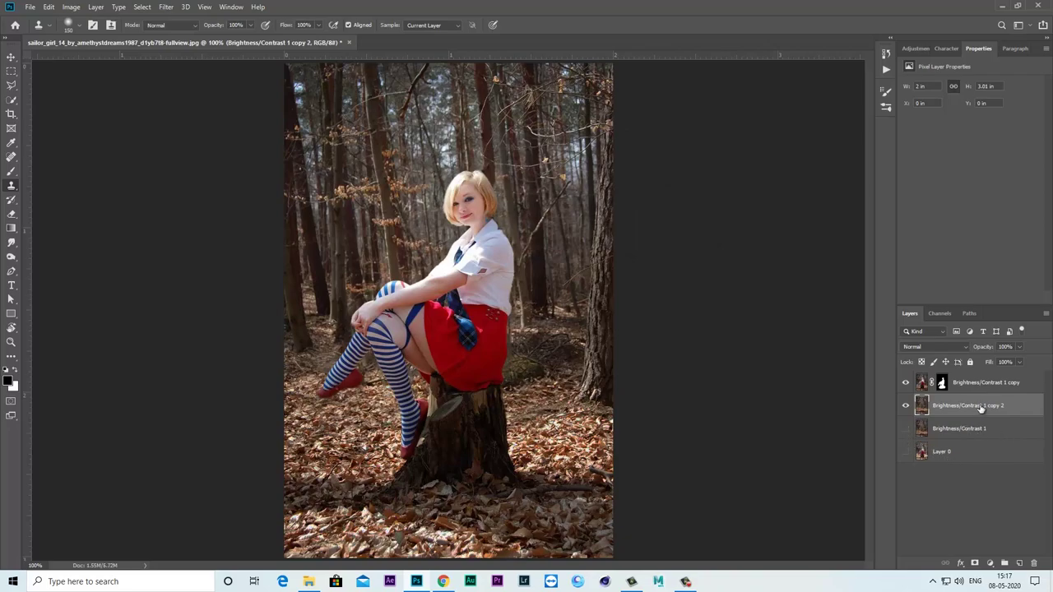
left_click(76, 8)
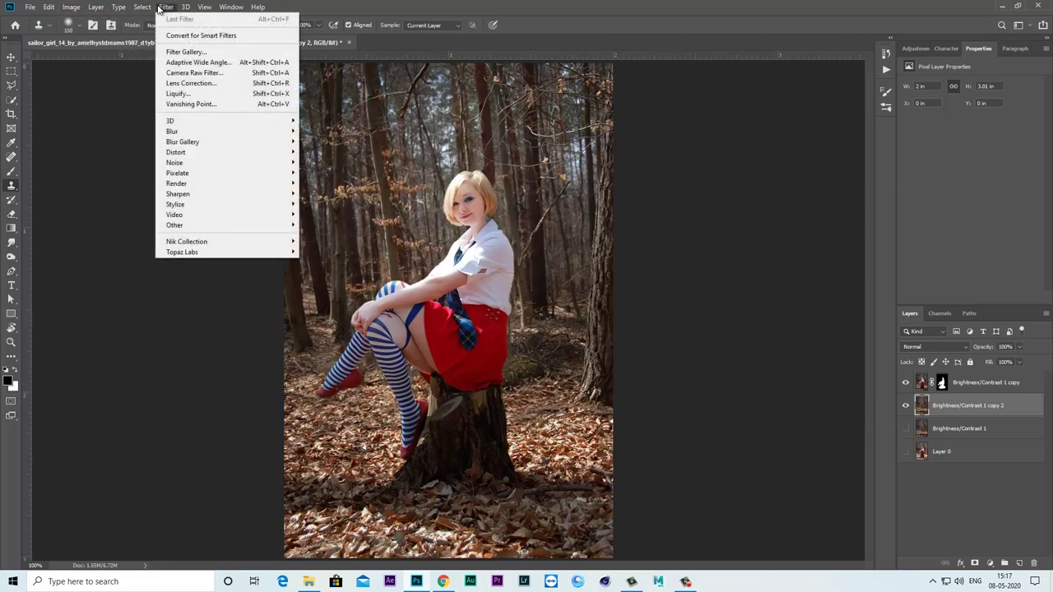
mouse_move(165, 7)
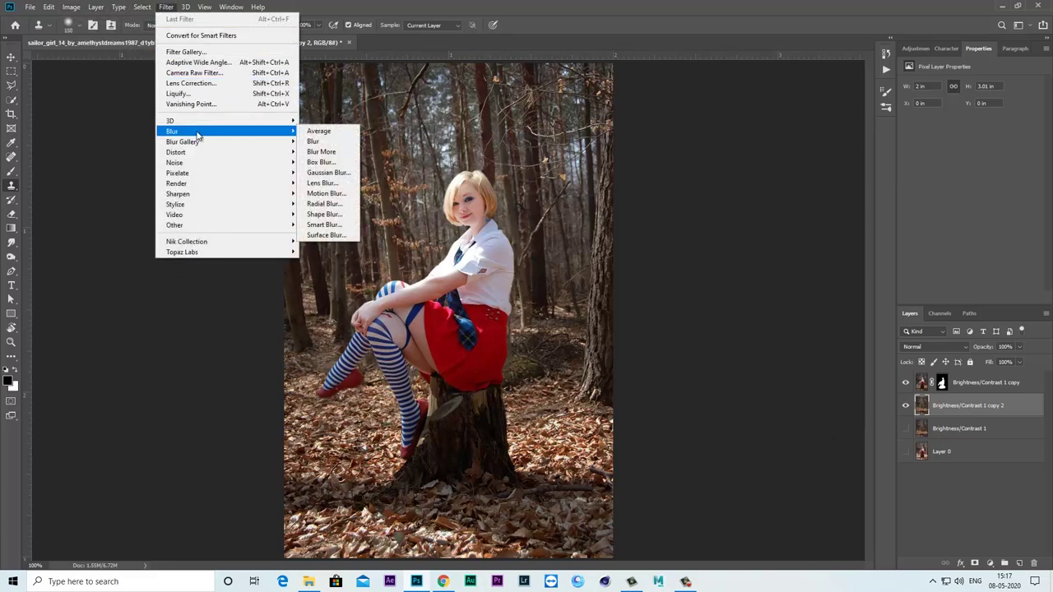
mouse_move(214, 142)
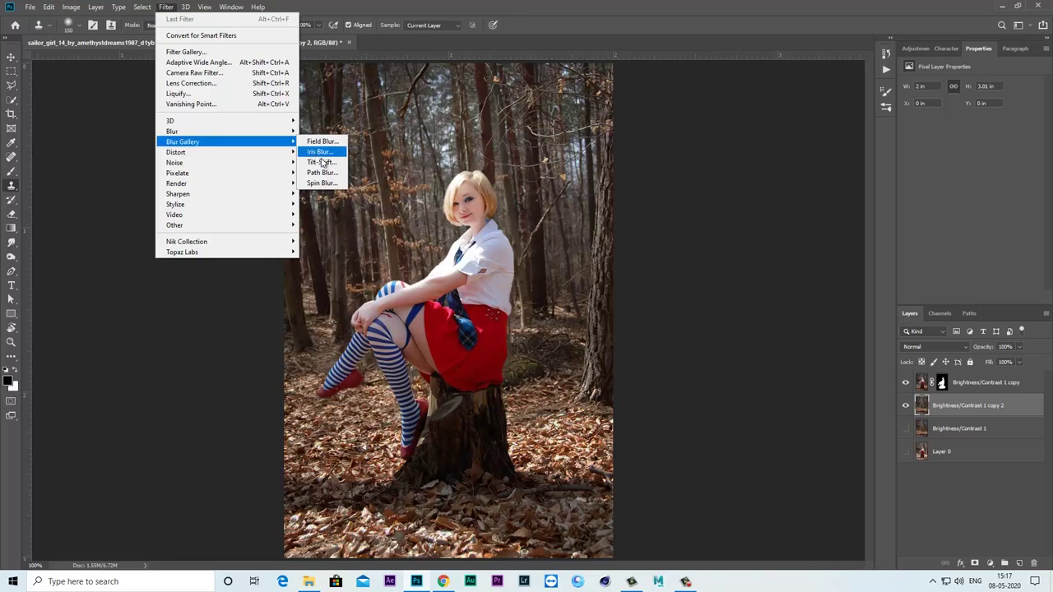
Apply a Tilt-Shift blur with its focus centre on the stump and transitions widened.
left_click(335, 160)
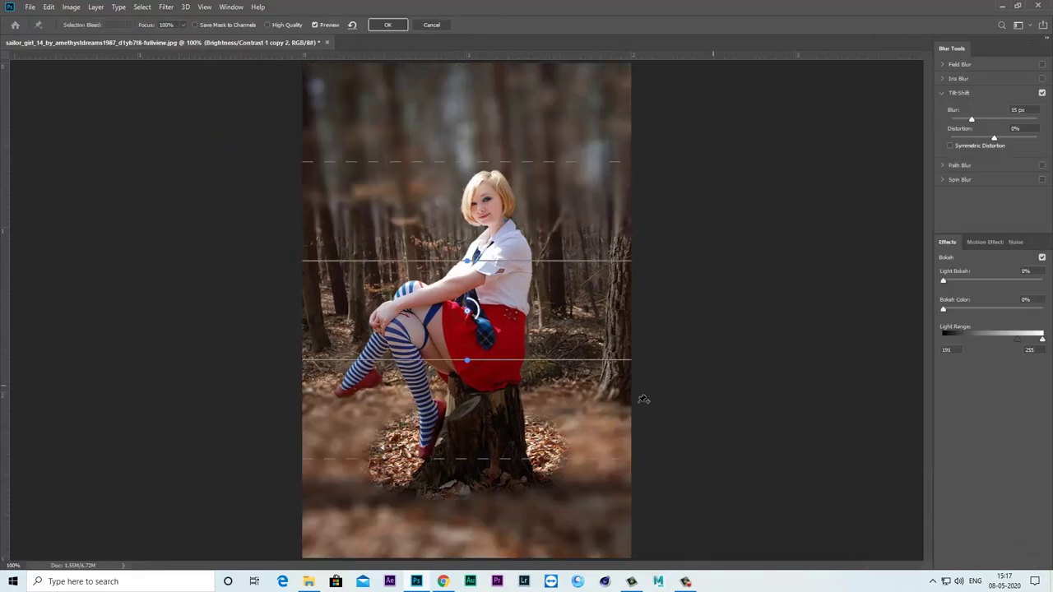
key("ctrl+minus")
left_click_drag(466, 310, 471, 428)
left_click_drag(475, 329, 475, 243)
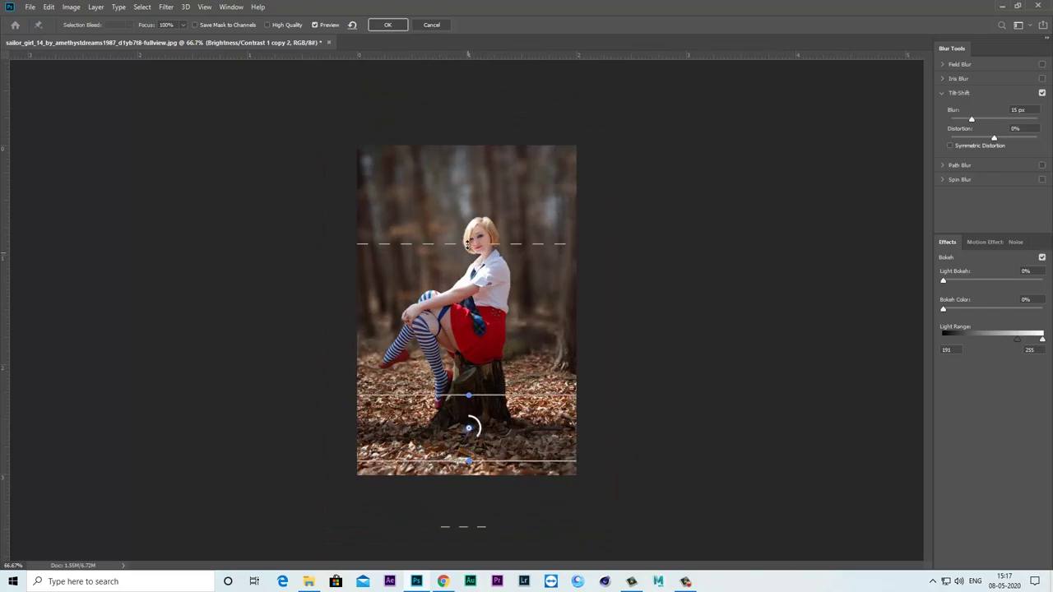
left_click_drag(476, 461, 476, 447)
left_click_drag(477, 399, 477, 387)
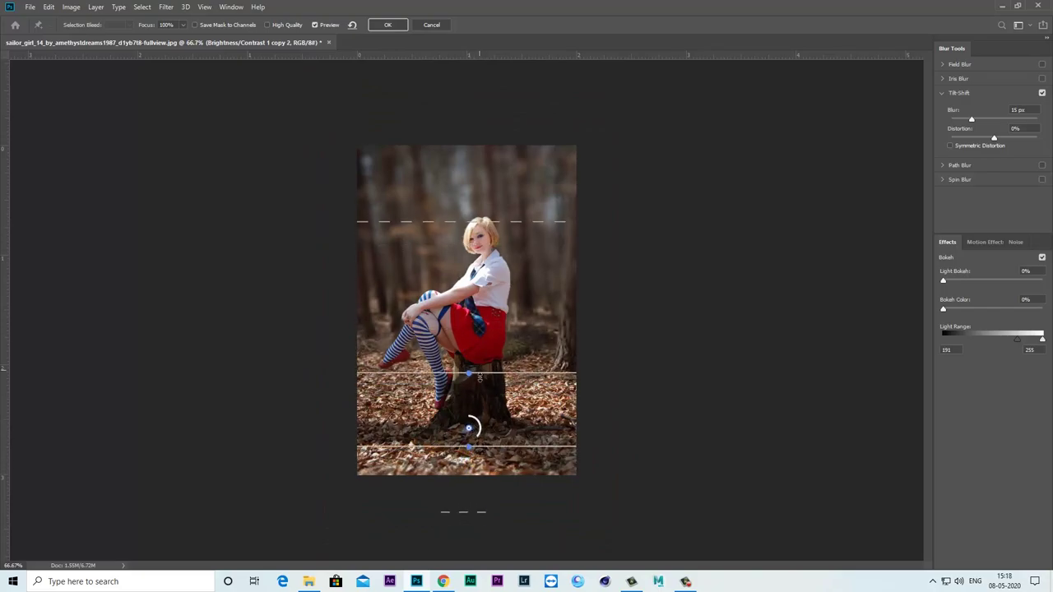
mouse_move(487, 446)
left_mouse_down()
mouse_move(488, 433)
mouse_move(481, 447)
left_mouse_up()
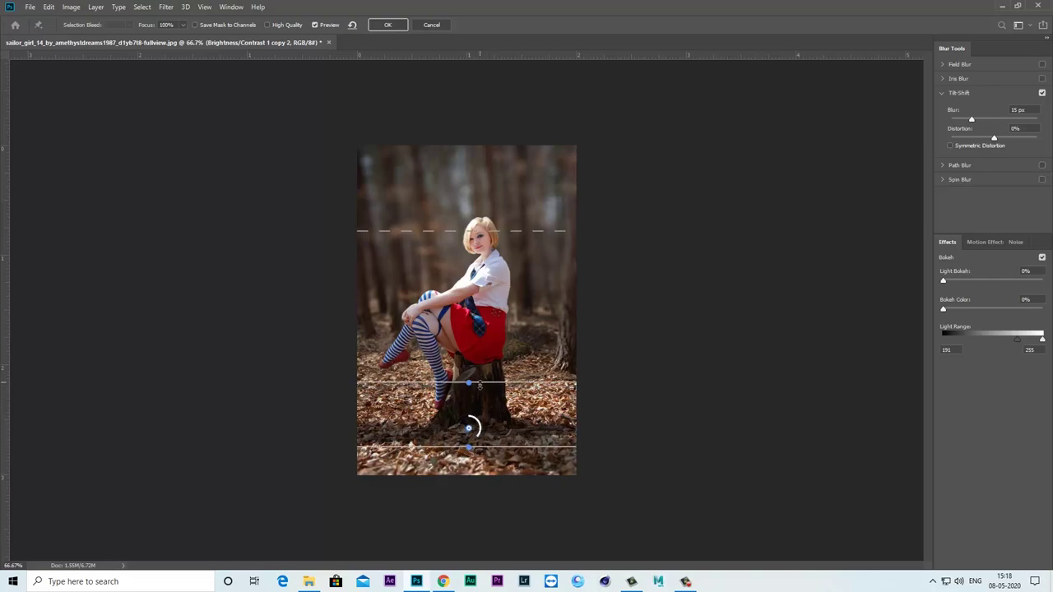
Strengthen the blur, readjust the focus and transition lines, and add light bokeh highlights.
left_click_drag(971, 120, 983, 121)
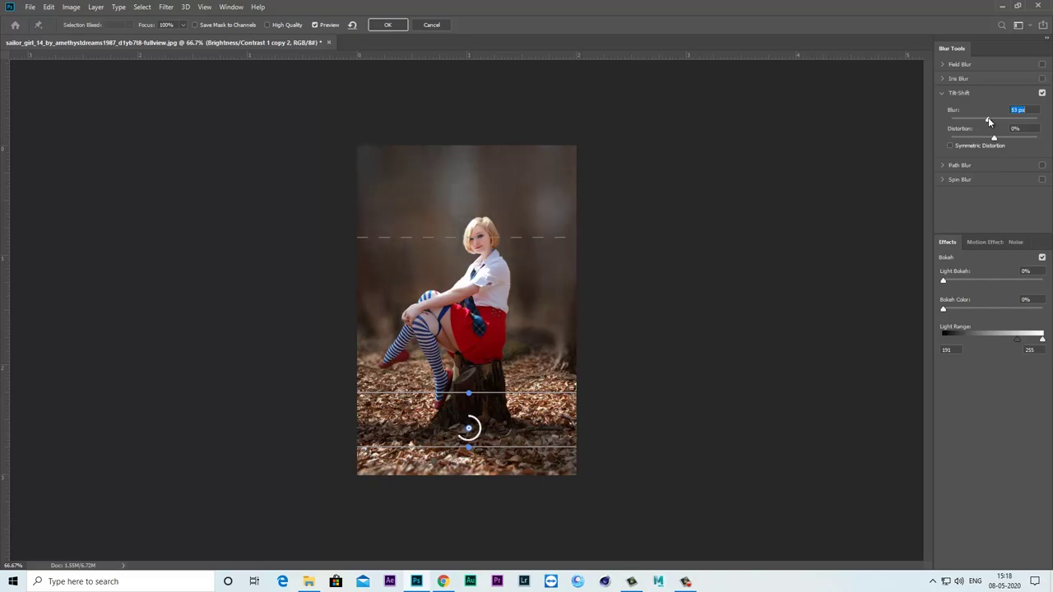
left_click_drag(469, 236, 469, 173)
left_click_drag(478, 421, 457, 438)
left_click_drag(482, 394, 482, 407)
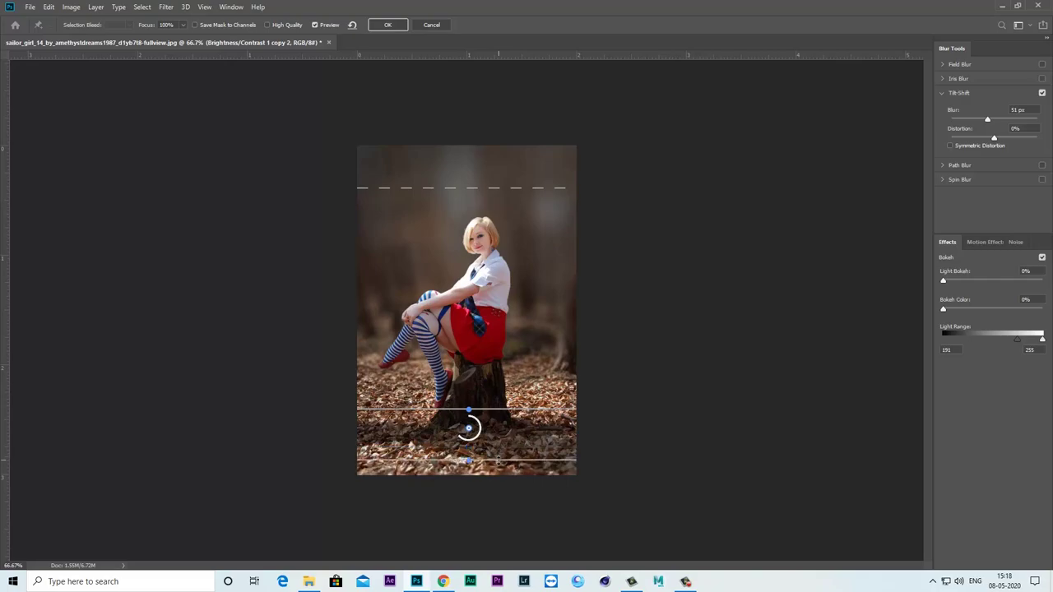
left_click_drag(467, 446, 467, 465)
left_click_drag(486, 409, 486, 402)
left_click_drag(943, 282, 999, 282)
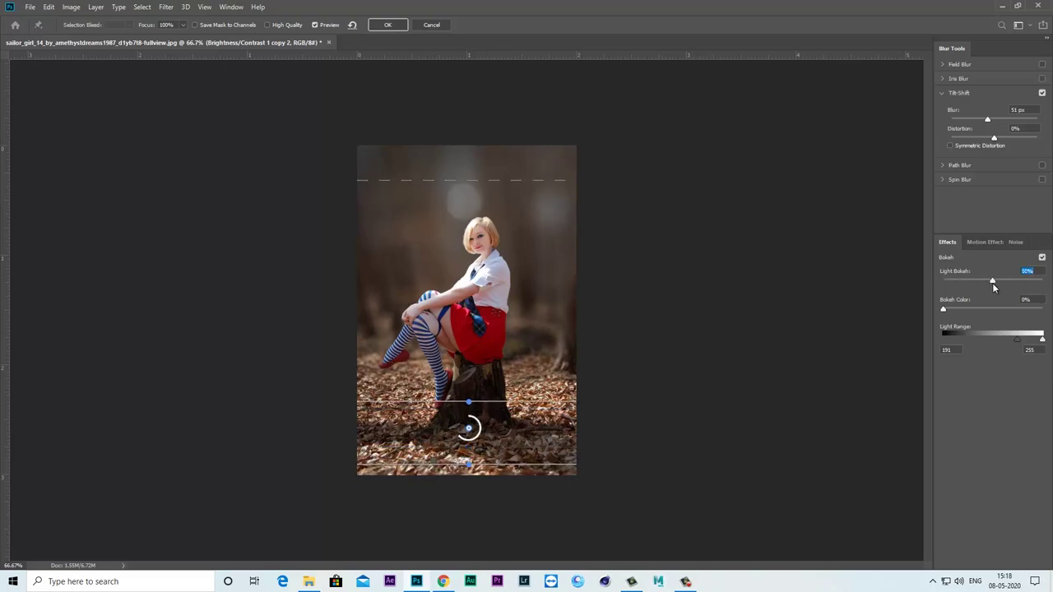
mouse_move(943, 309)
left_mouse_down()
mouse_move(998, 310)
mouse_move(969, 310)
left_mouse_up()
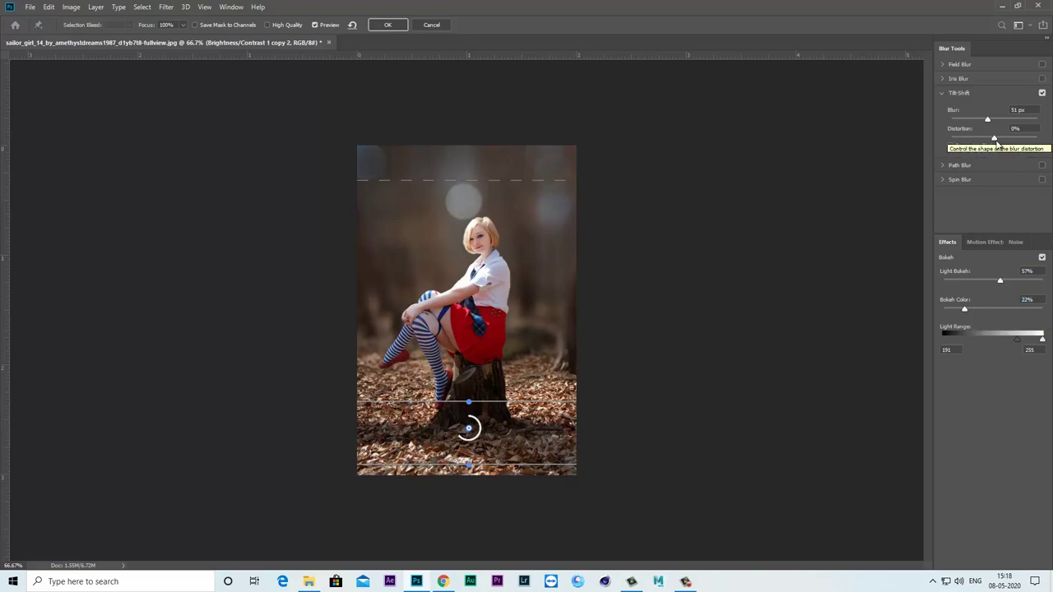
Fine-tune the blur to about 70 px and light bokeh to 58%, nudging the focus lines.
left_click(987, 119)
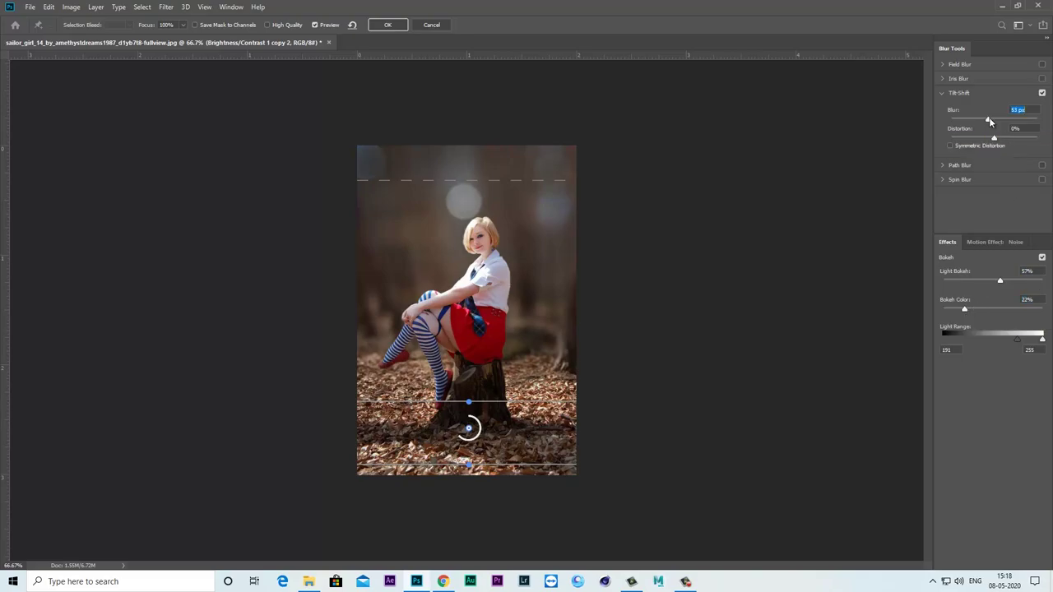
left_click(1001, 282)
left_click_drag(986, 120, 991, 121)
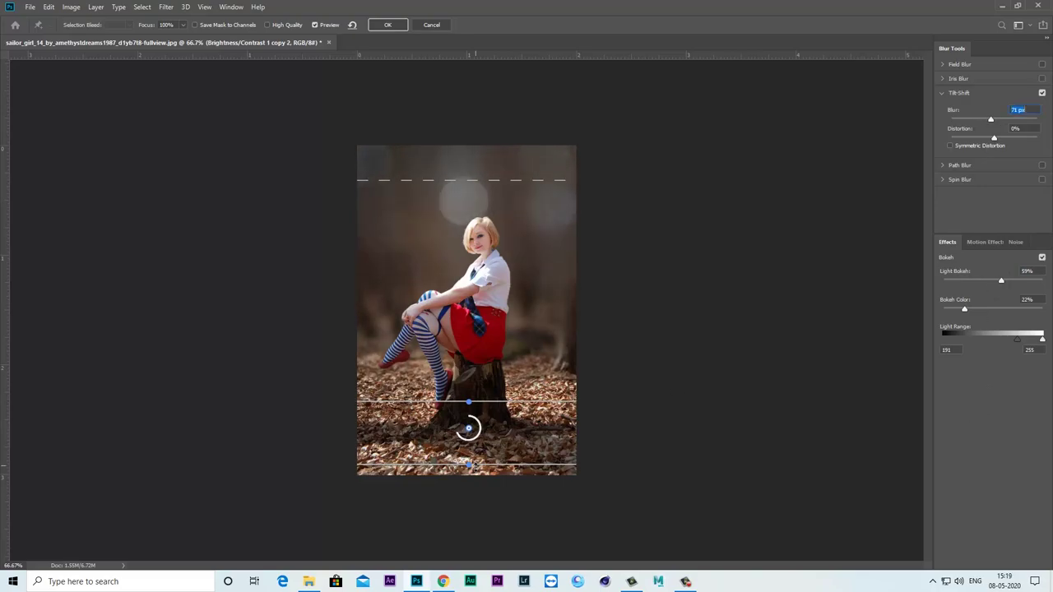
left_click_drag(487, 402, 487, 406)
left_click_drag(503, 179, 503, 202)
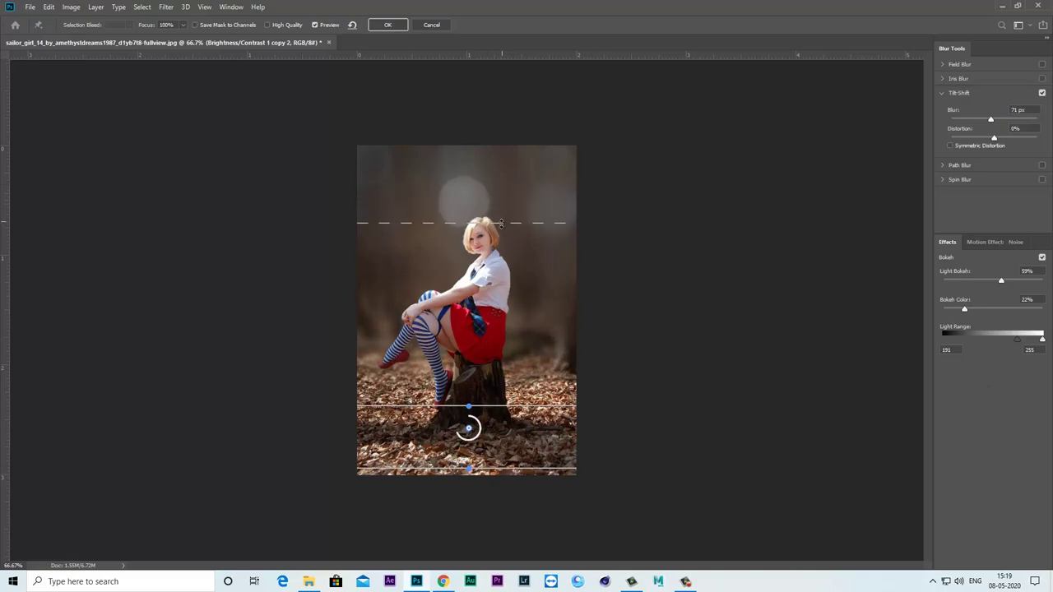
left_click_drag(487, 406, 487, 397)
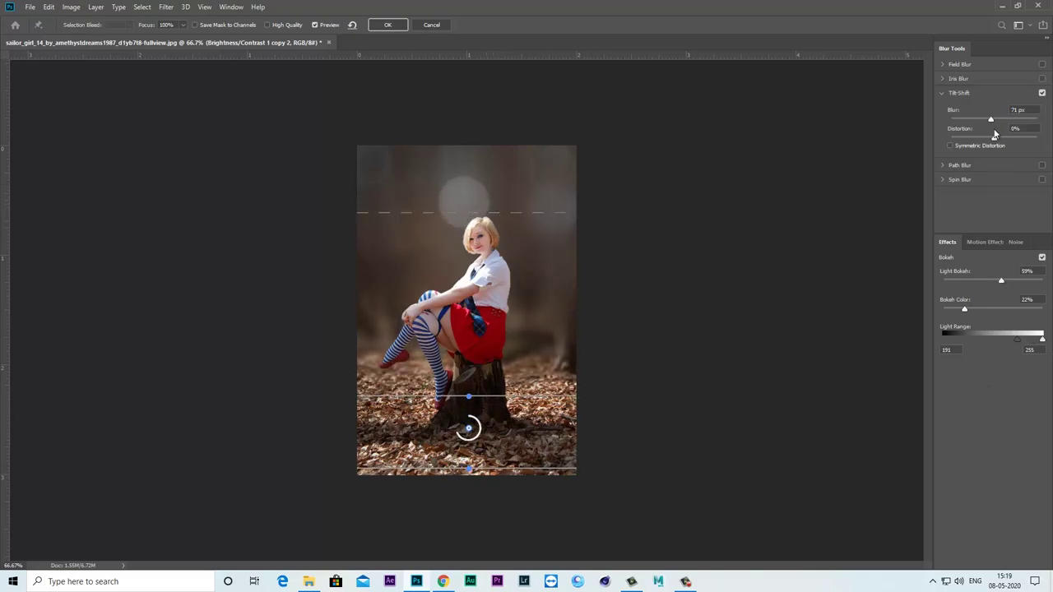
left_click_drag(991, 122, 989, 120)
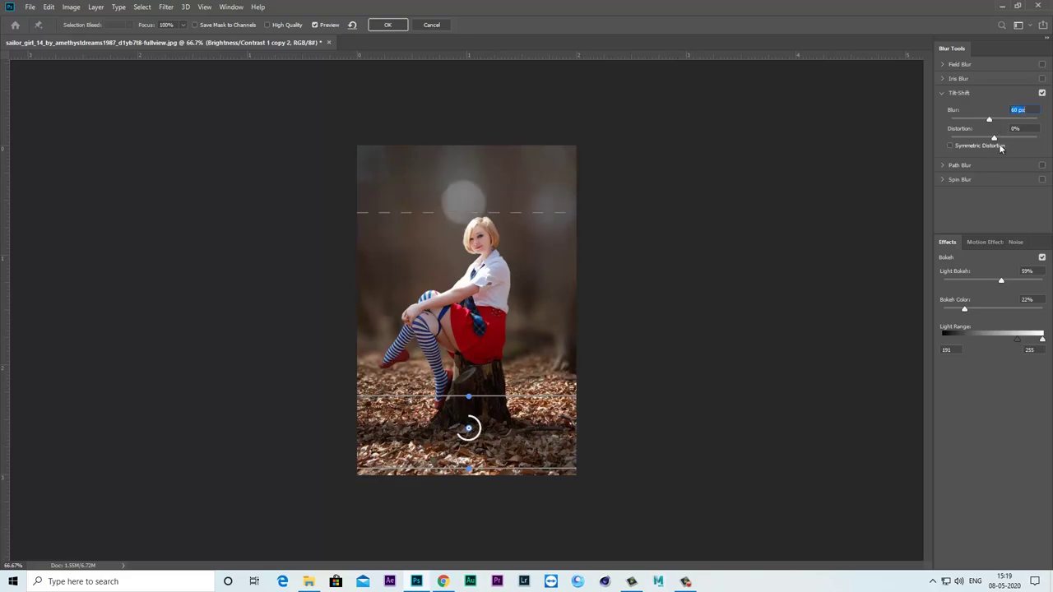
left_click_drag(1002, 284, 998, 283)
Commit the tilt-shift blur and toggle the girl to check the blurred background.
left_click(390, 26)
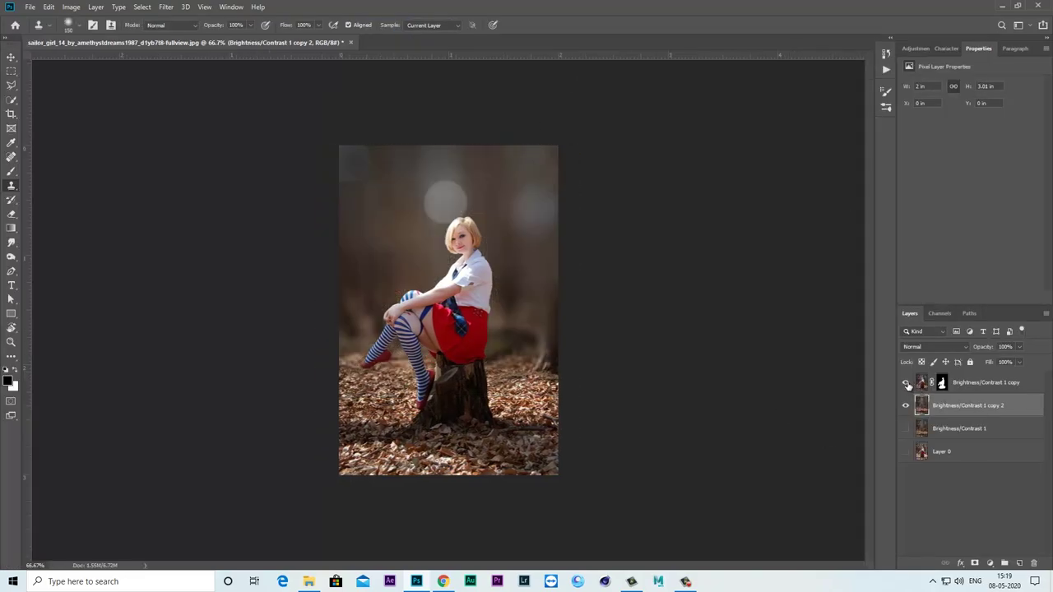
left_click(905, 383)
left_click(905, 383)
Select the blurred copy 2 layer, view at 100%, and add Layer 1 above it.
left_click(956, 390)
key("v")
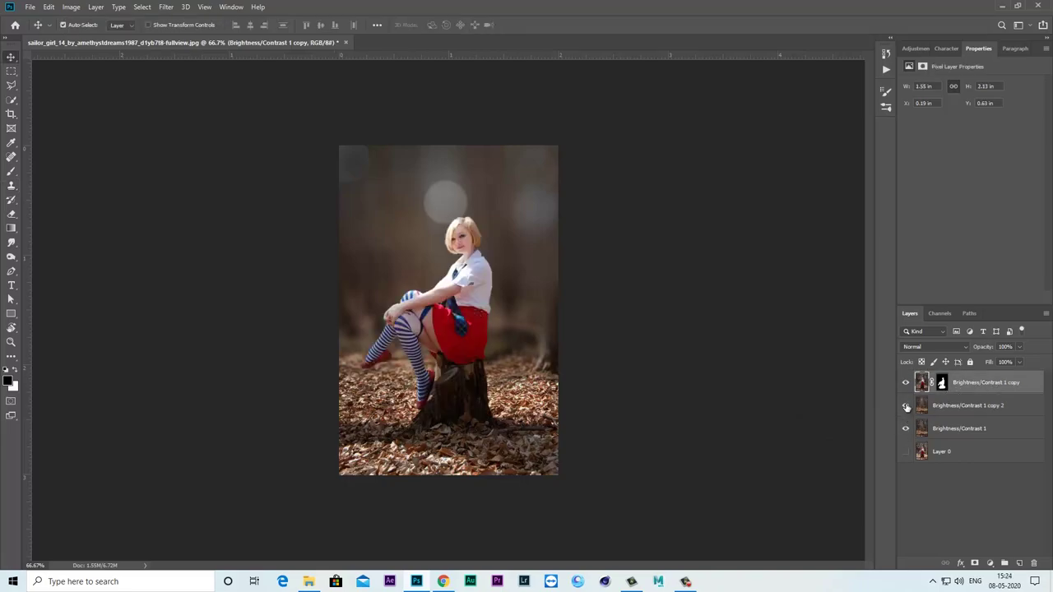
left_click(906, 406)
left_click(979, 411)
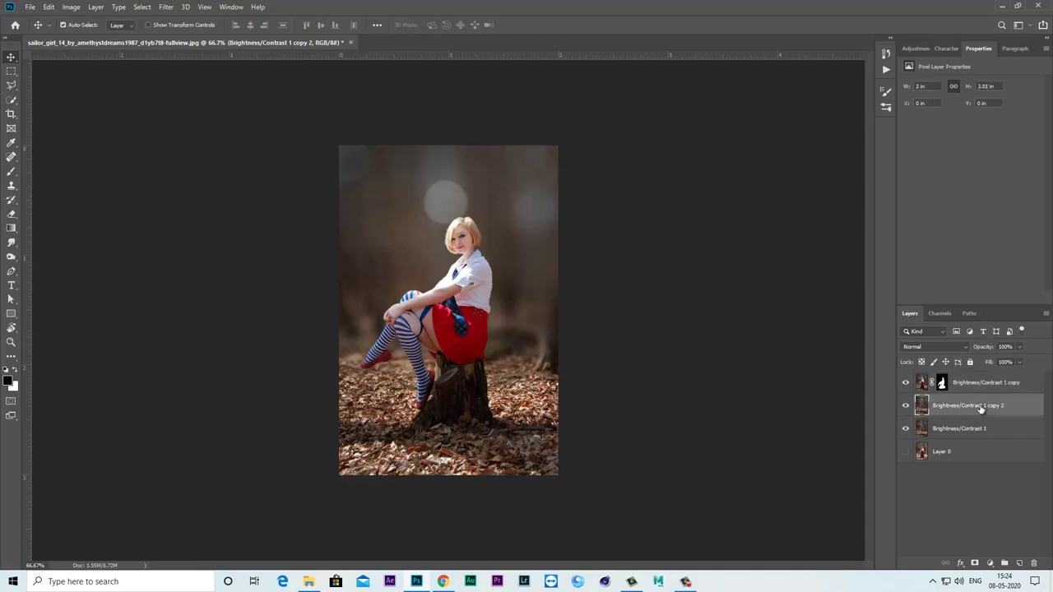
key("ctrl+1")
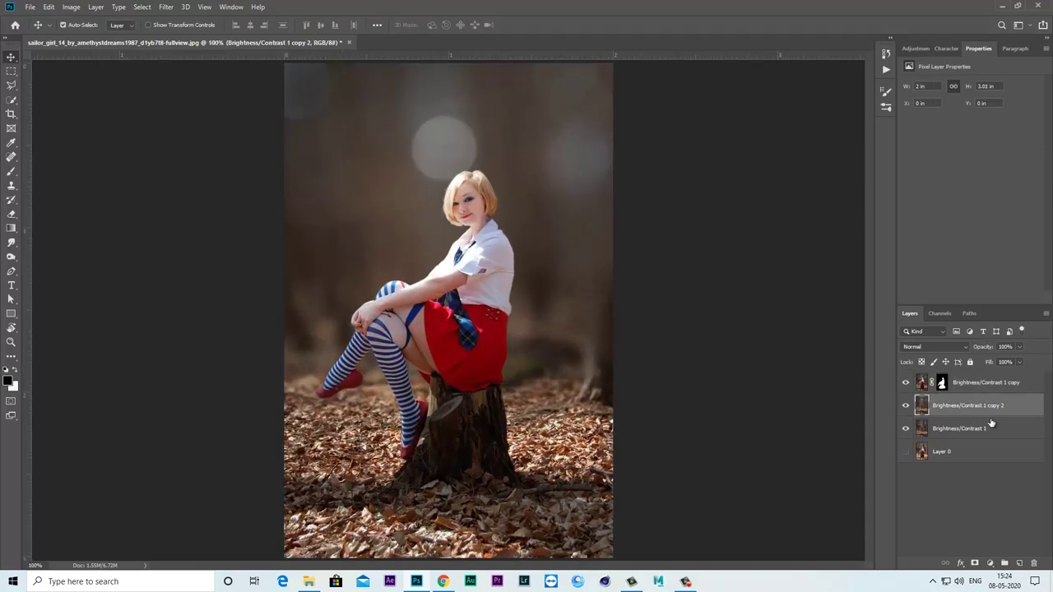
left_click(1018, 564)
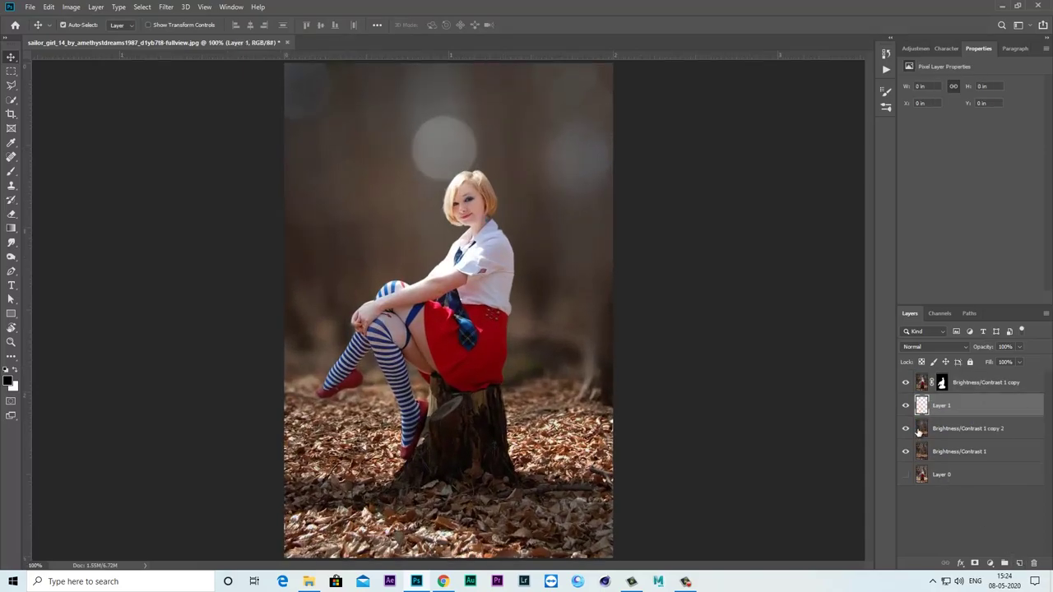
Set the foreground colour to tan #c6a172 and pick the Brush tool.
left_click(7, 380)
type("0000c6")
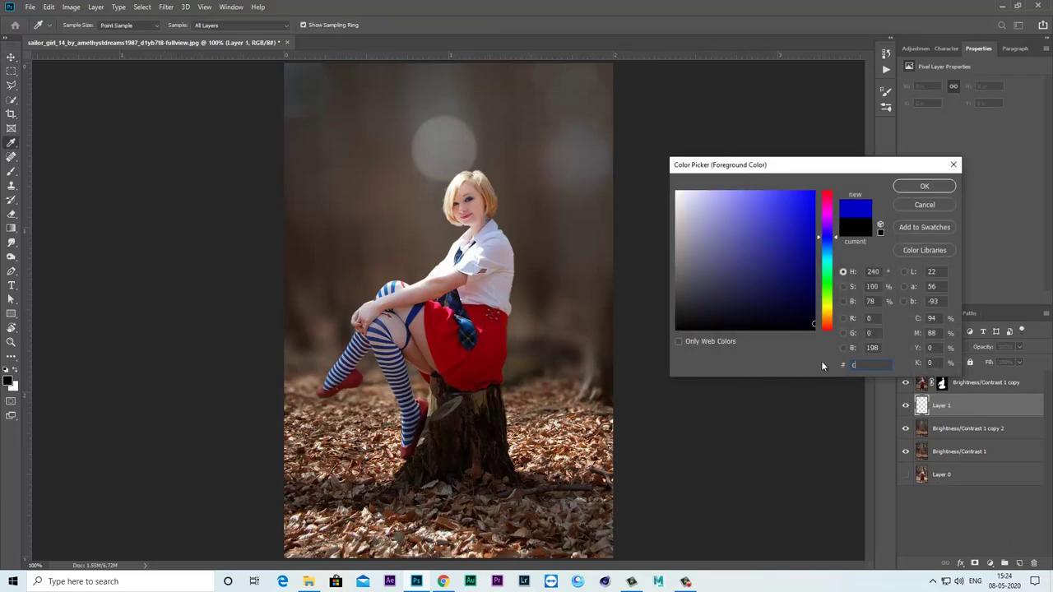
type("c6a17")
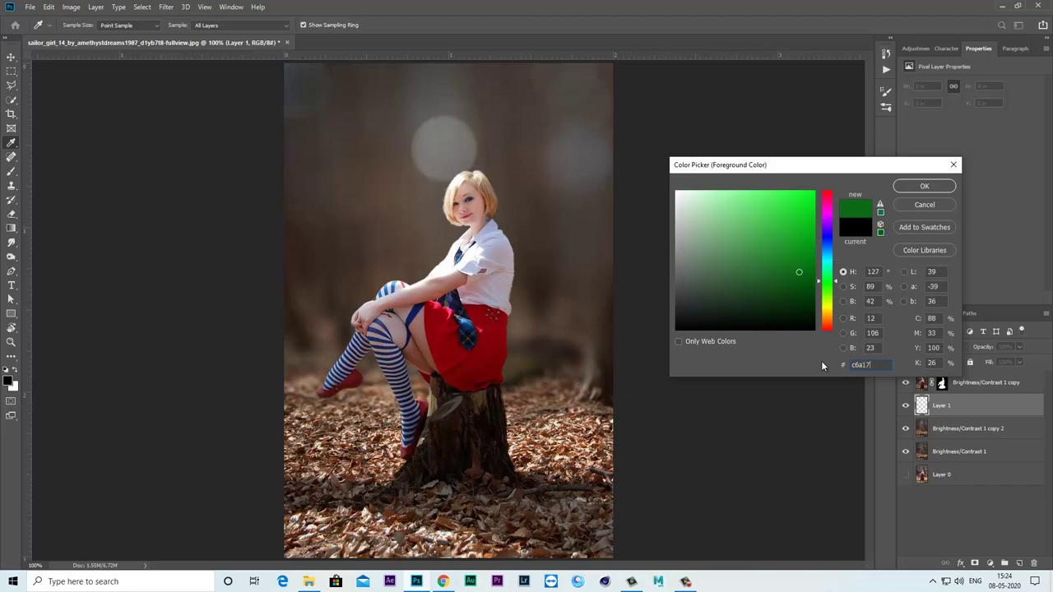
type("2")
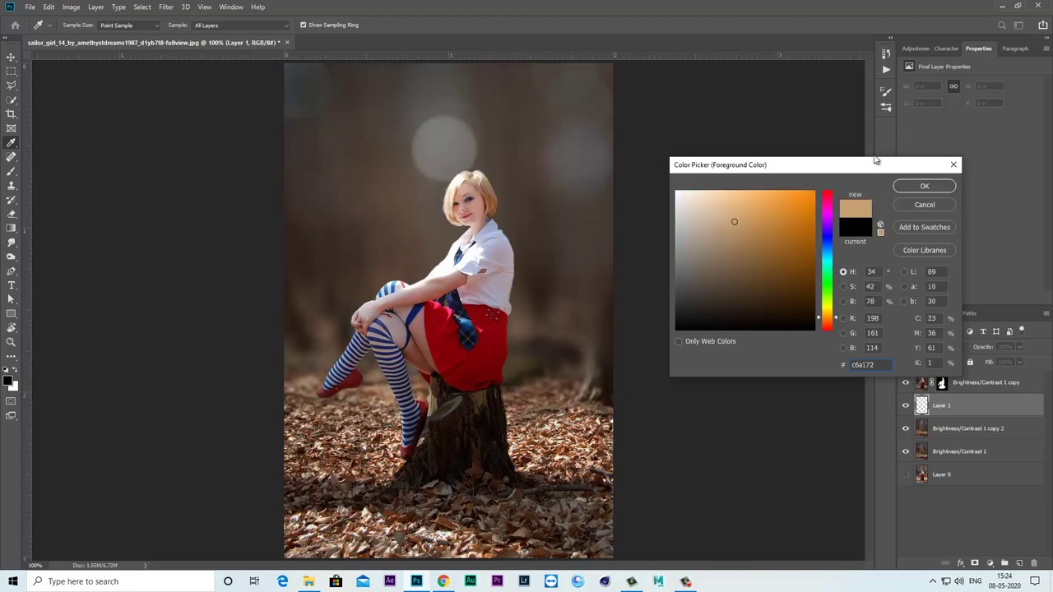
left_click(923, 186)
key("v")
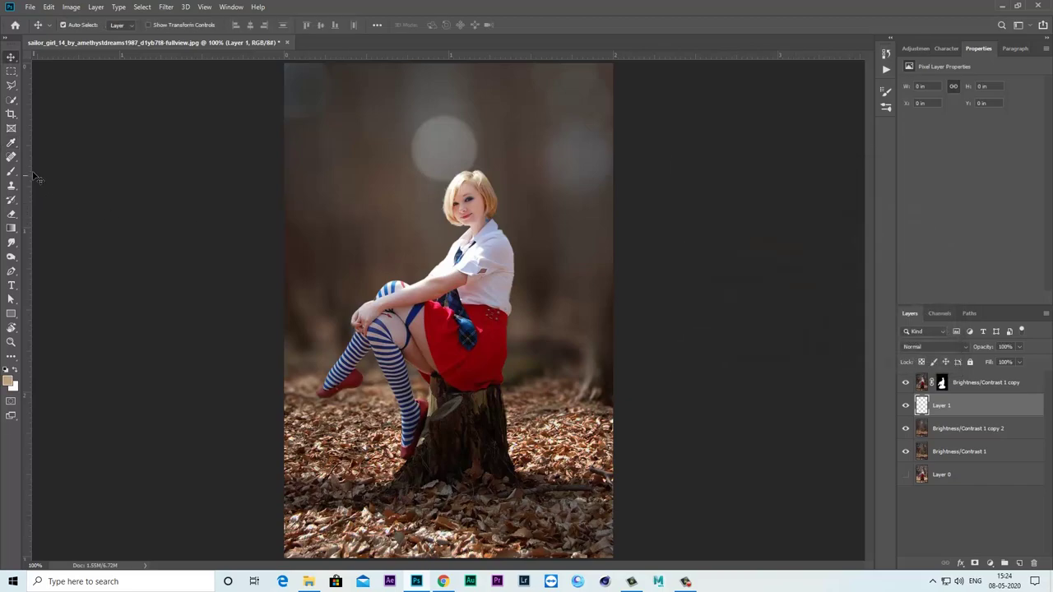
left_click(11, 171)
left_click(66, 173)
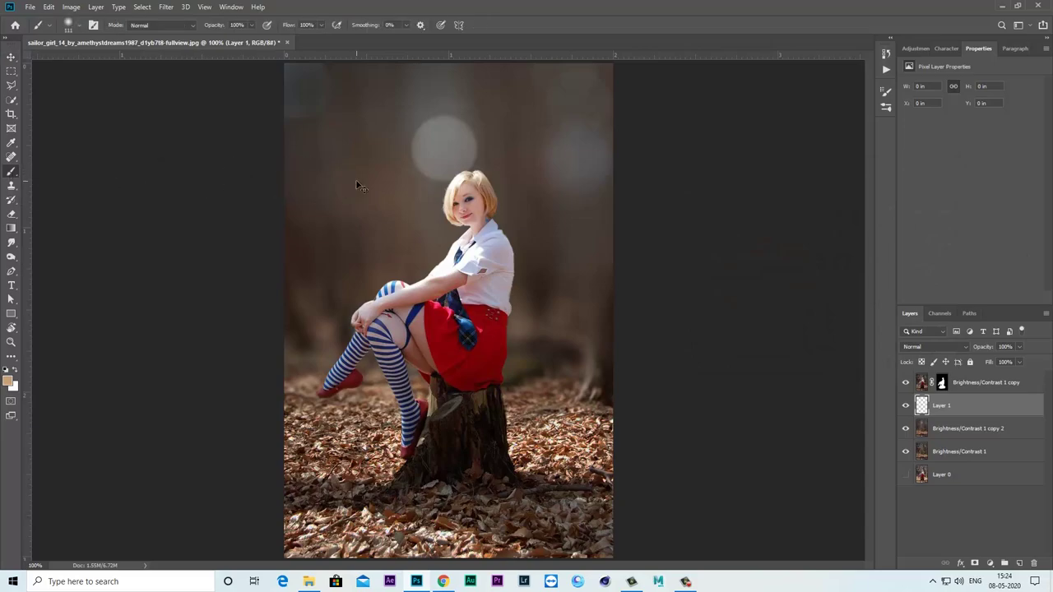
Paint a tan dab beside the girl's head on Layer 1 and scale it into a broad glow.
key("ctrl+minus")
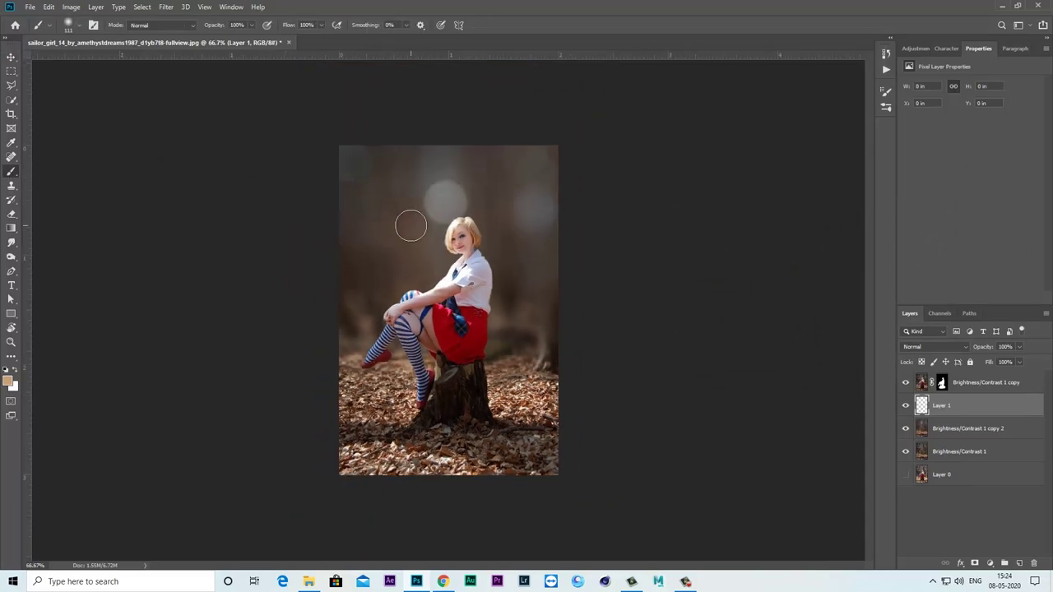
left_click(413, 225)
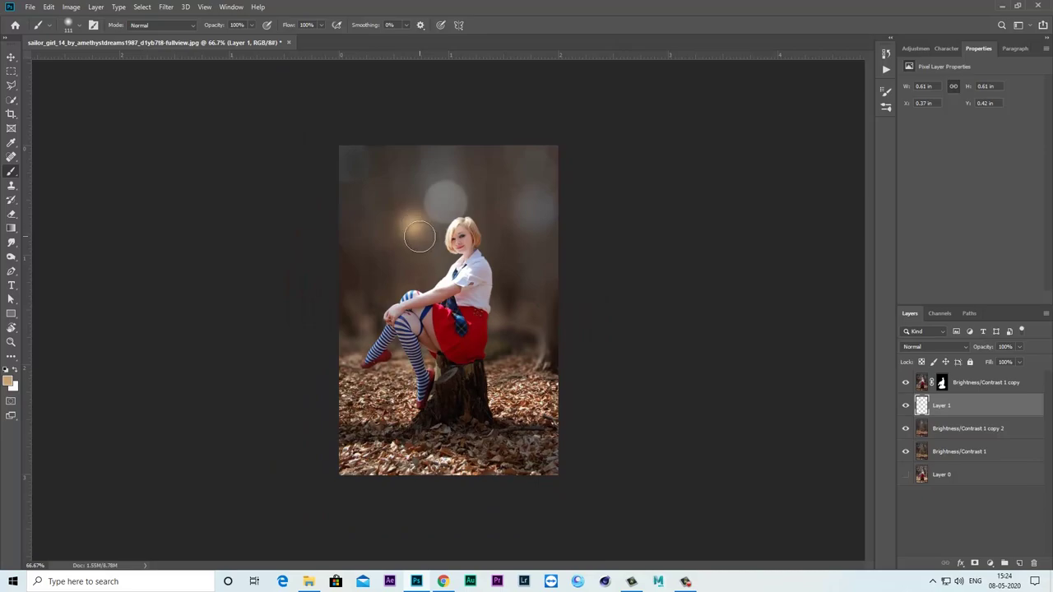
key("ctrl+z")
left_click(412, 227)
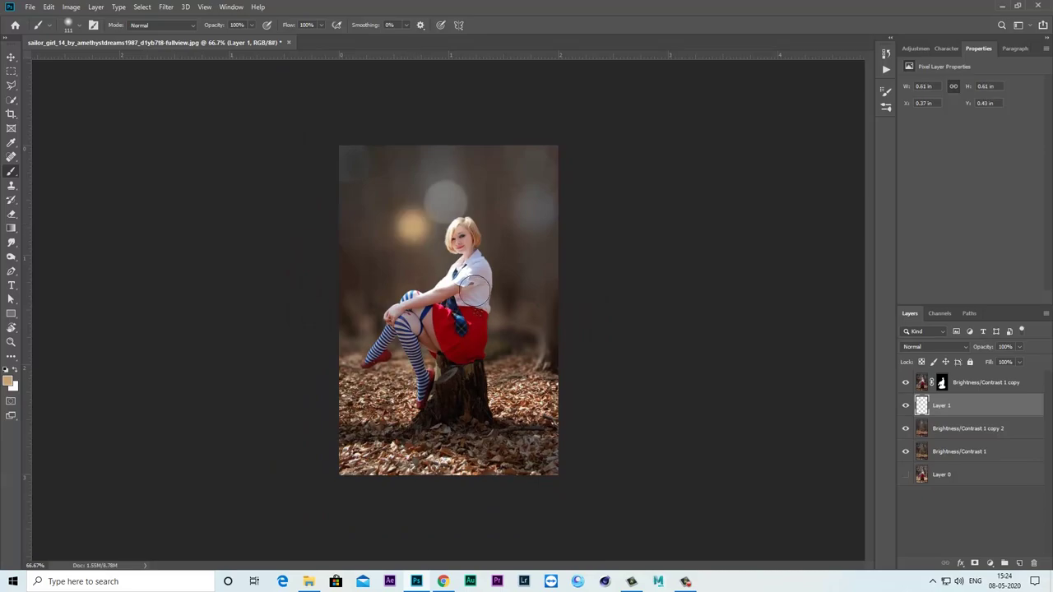
key("ctrl+t")
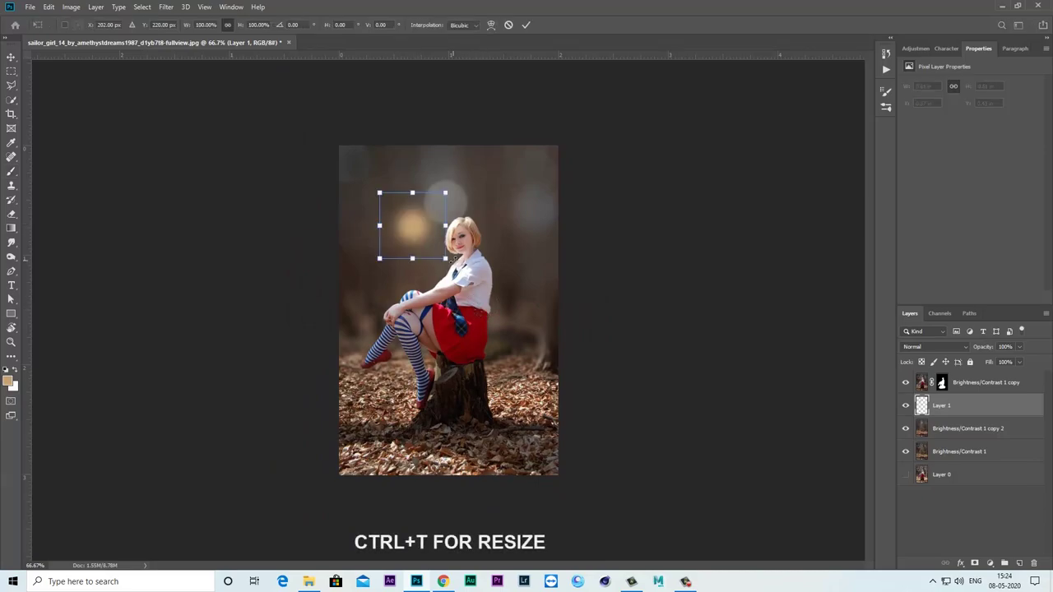
left_click_drag(445, 259, 607, 474)
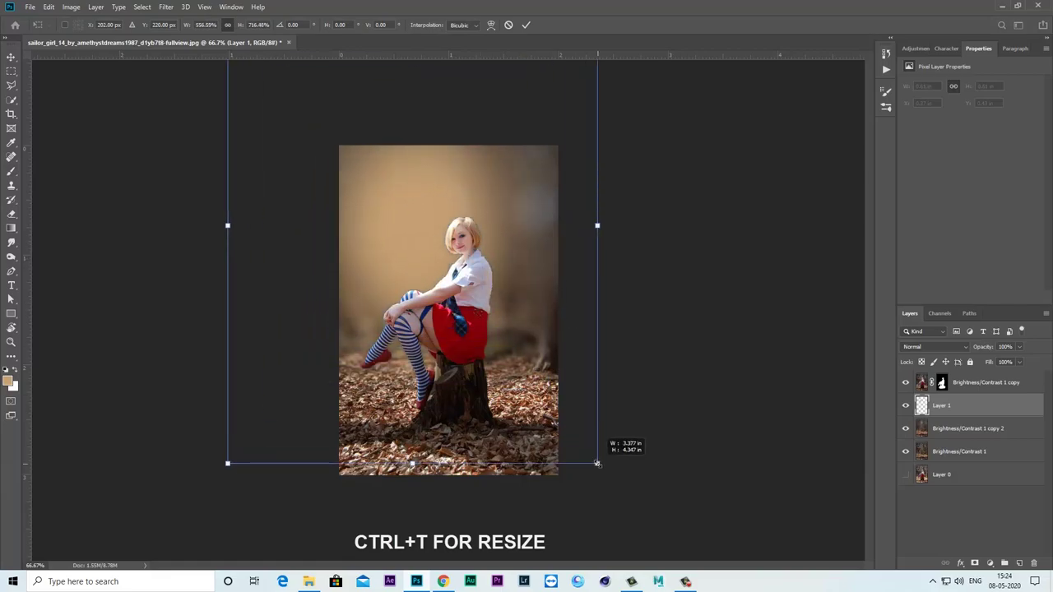
key("ctrl+minus")
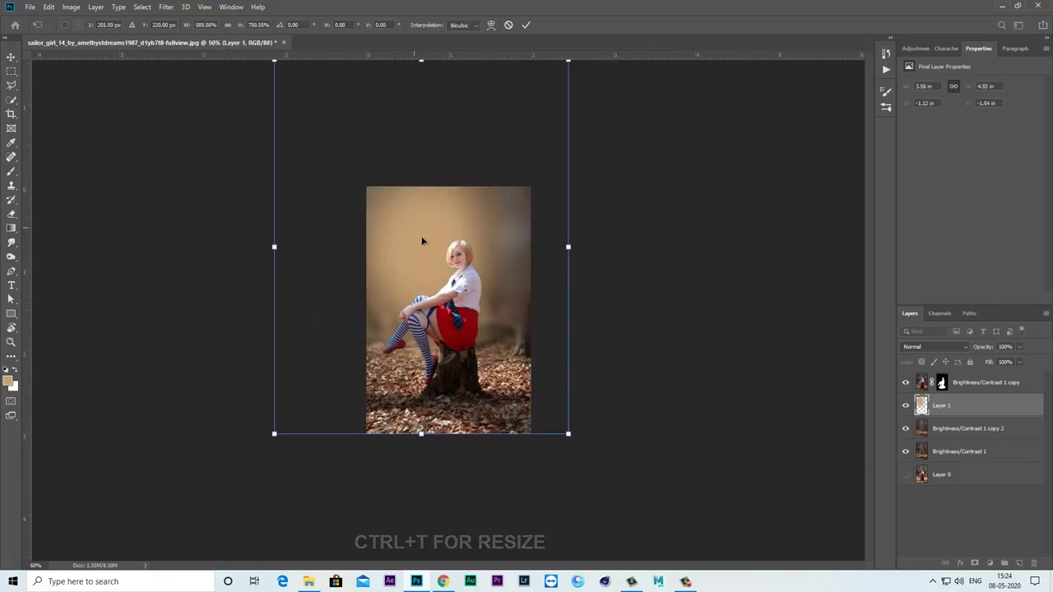
left_click_drag(568, 434, 583, 455)
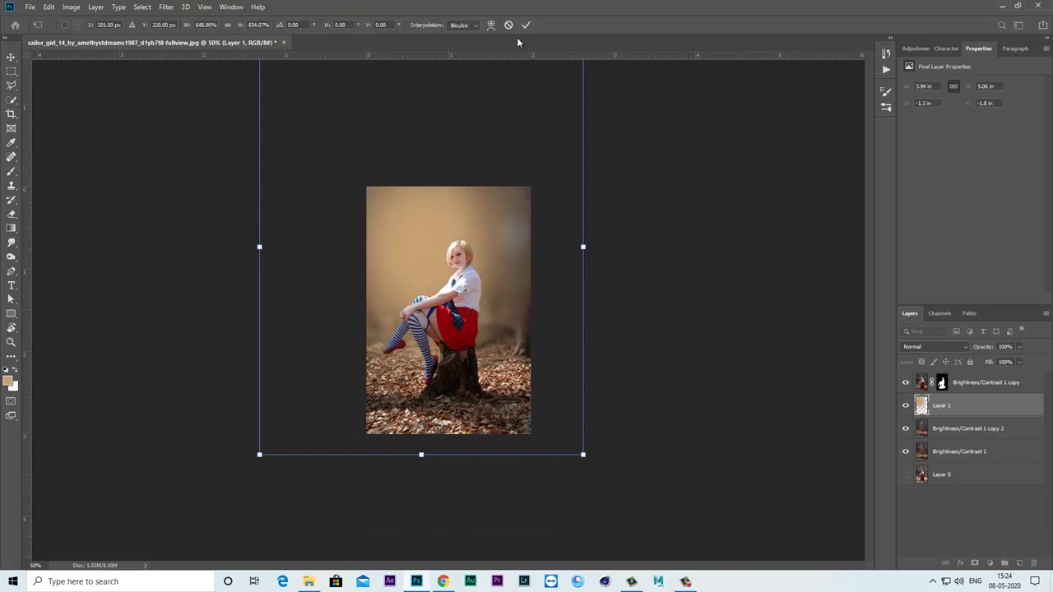
left_click(525, 25)
Set Layer 1 to Hard Light, compare it at 100%, then add Layer 2 above.
left_click(937, 347)
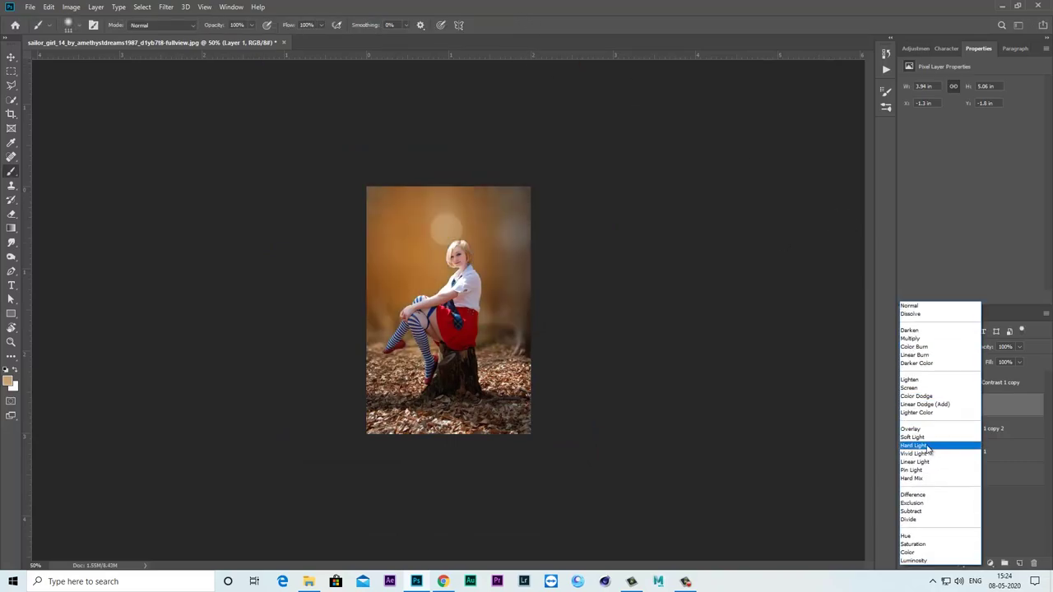
left_click(927, 446)
left_click(906, 408)
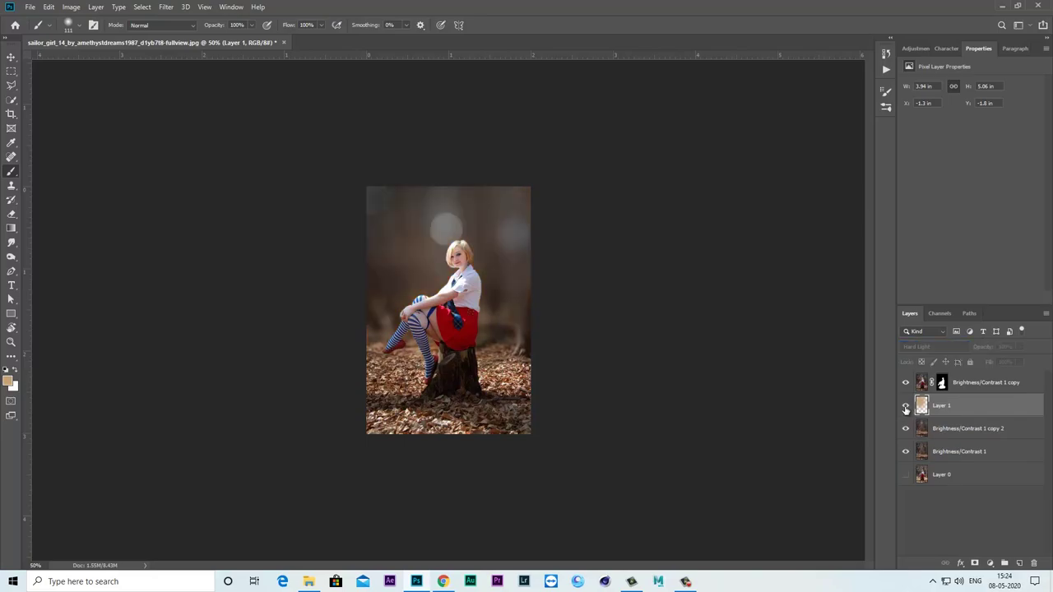
key("ctrl+1")
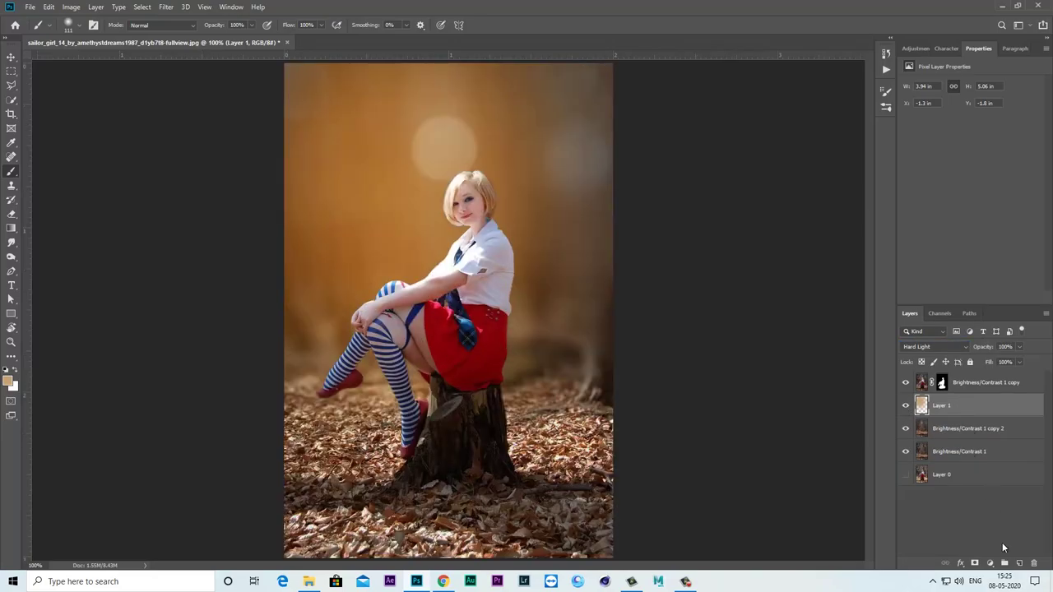
left_click(1018, 564)
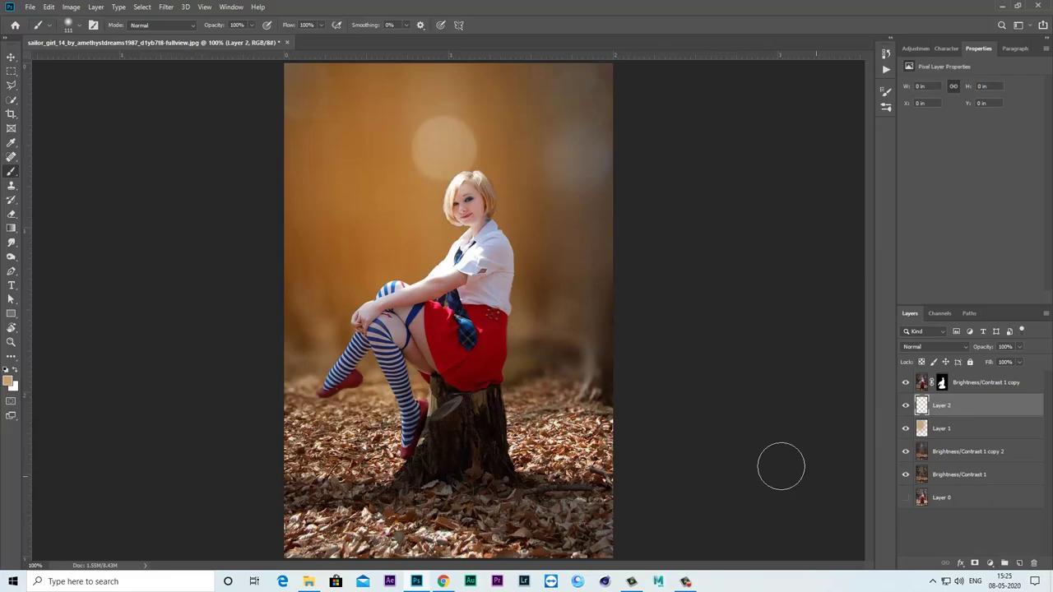
Set the foreground colour to orange #e5a552 and return to the Brush tool.
left_click(10, 383)
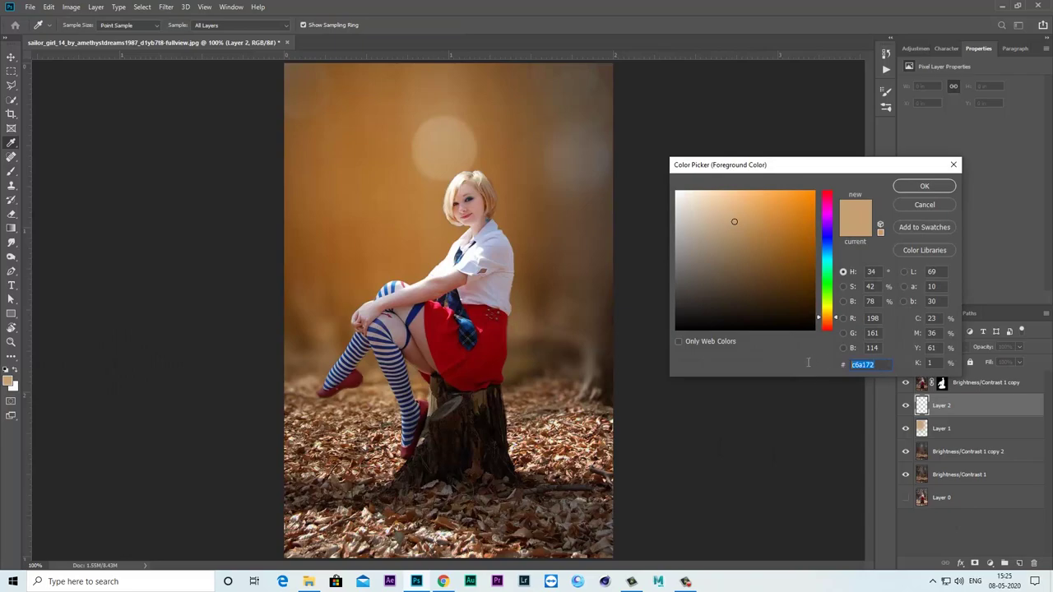
type("0000e")
type("5")
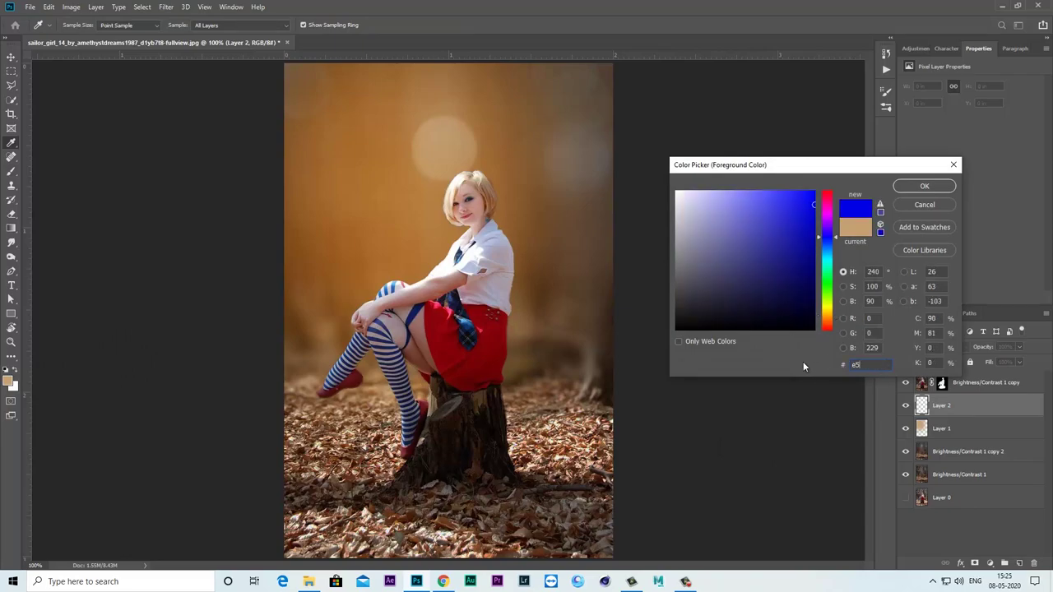
type("a55")
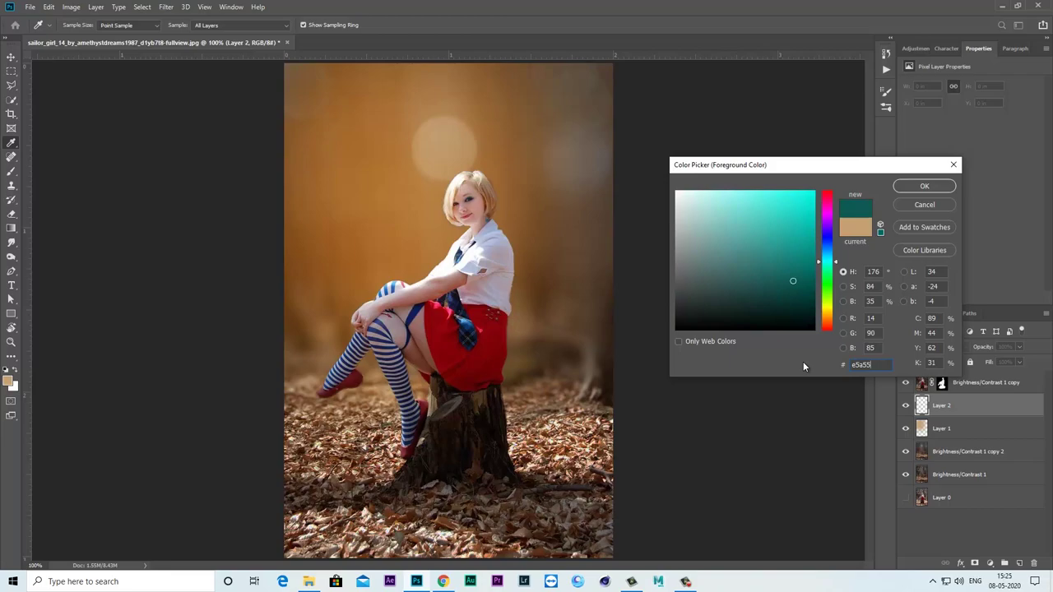
type("2")
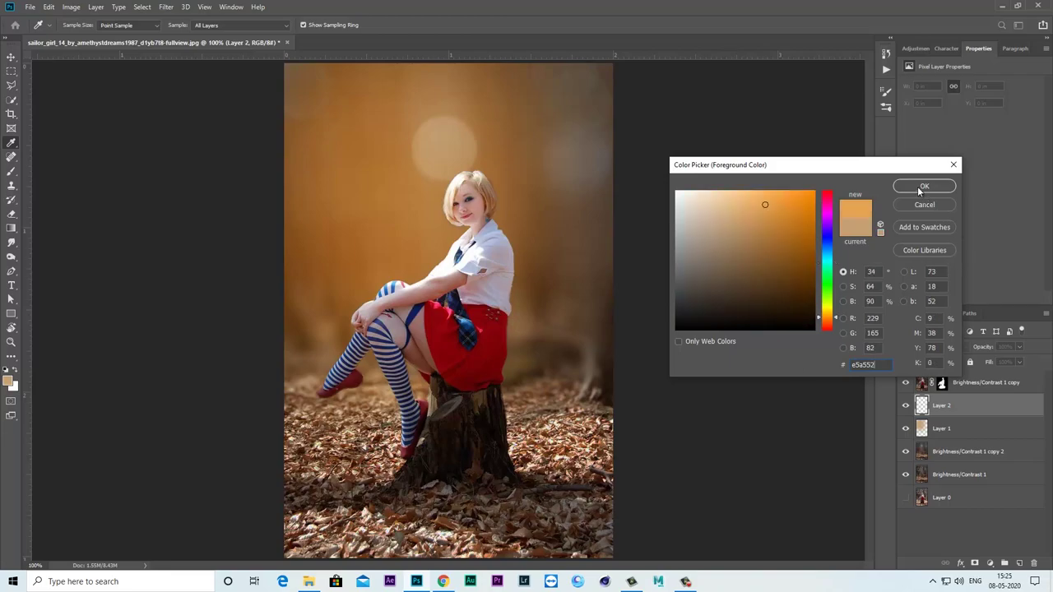
left_click(922, 188)
key("b")
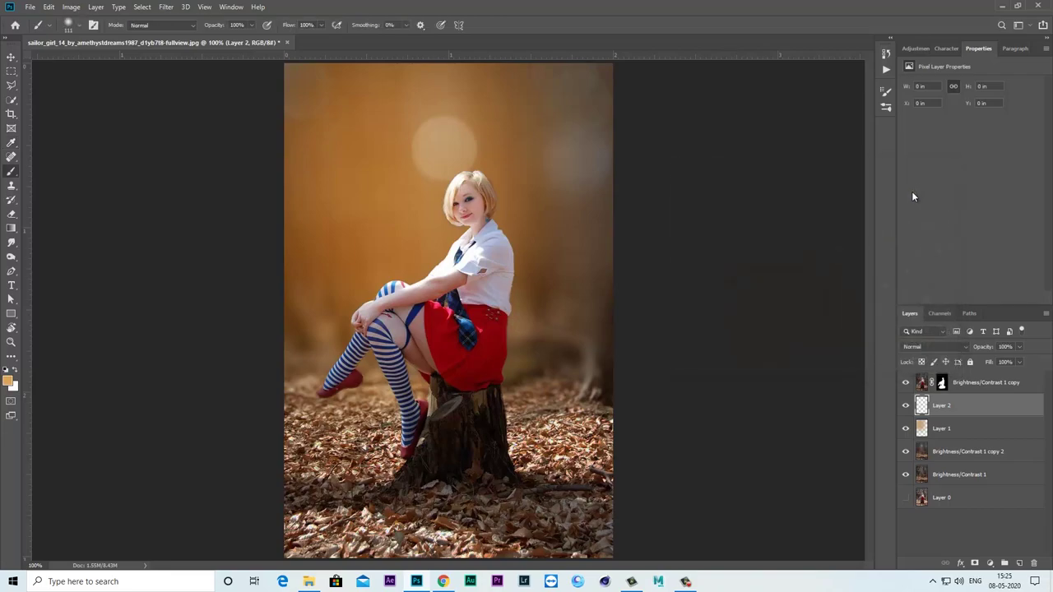
Paint an orange dab on Layer 2 and scale it to about 568% across the image.
key("ctrl+minus")
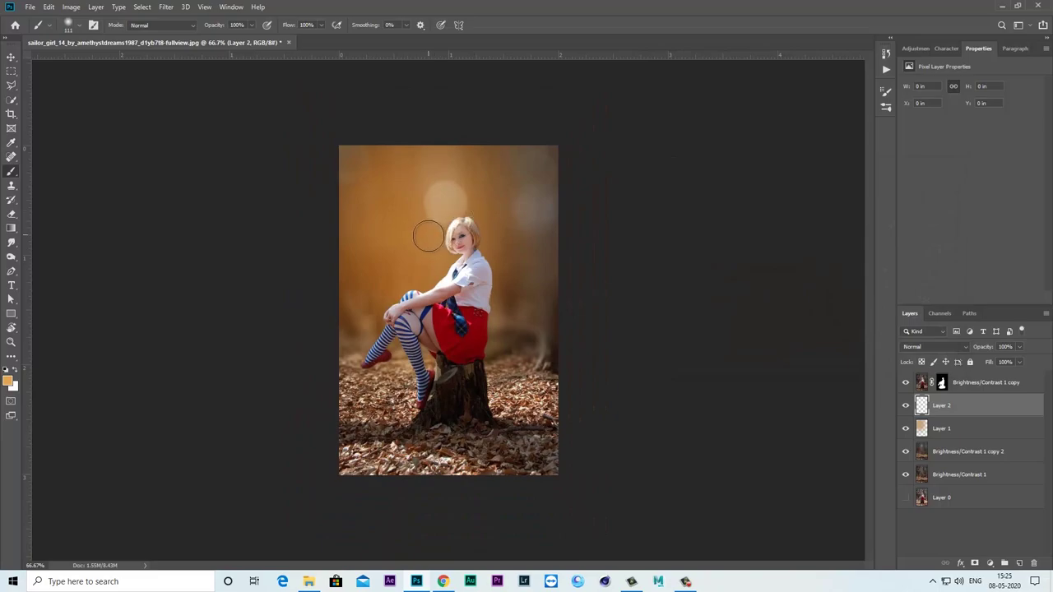
left_click(410, 239)
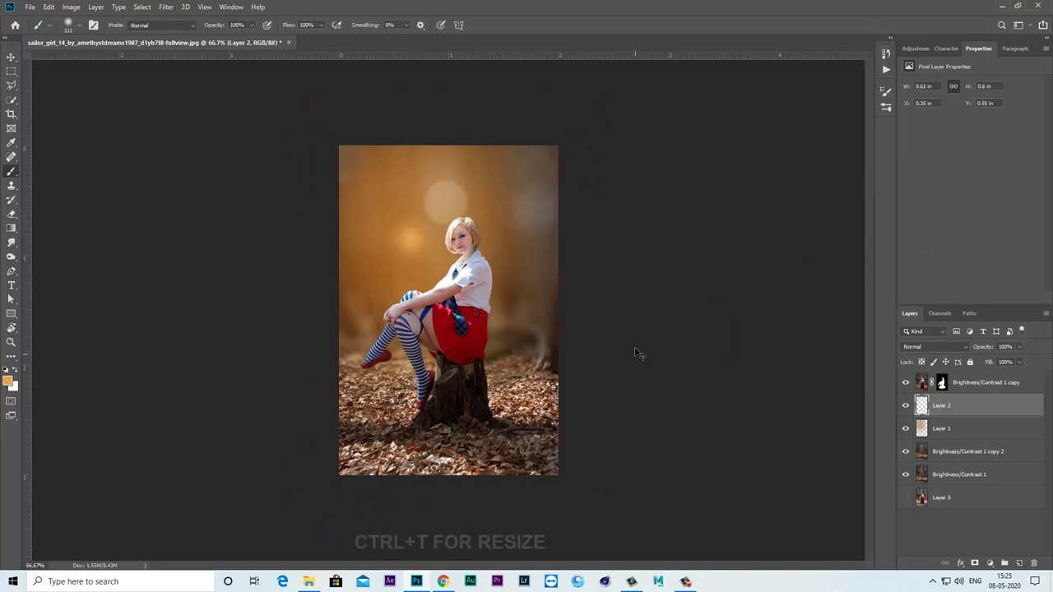
key("ctrl+t")
left_click_drag(443, 271, 562, 419)
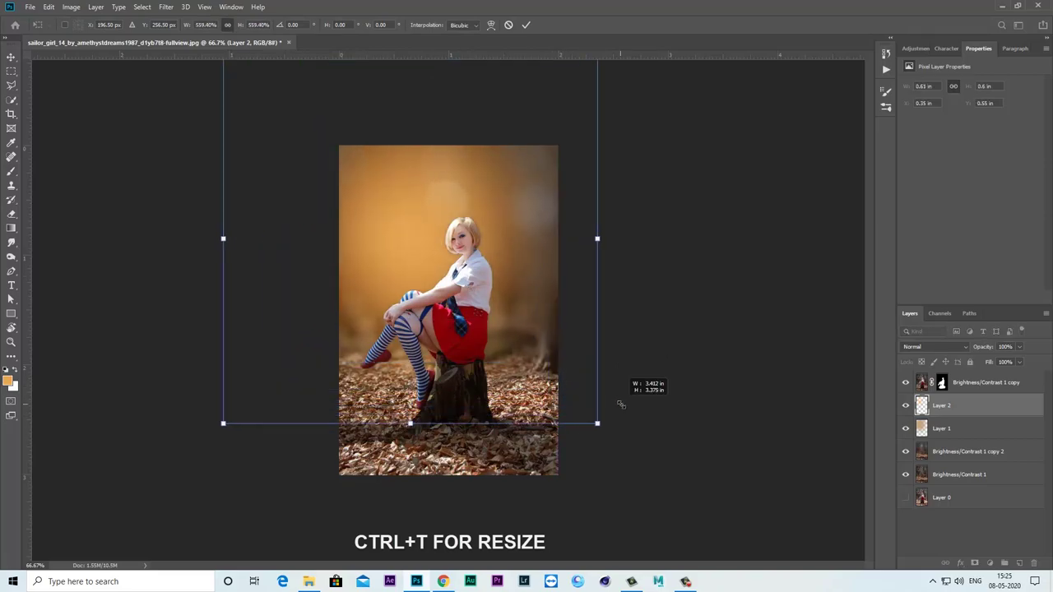
left_click_drag(563, 418, 595, 421)
left_click_drag(414, 245, 430, 237)
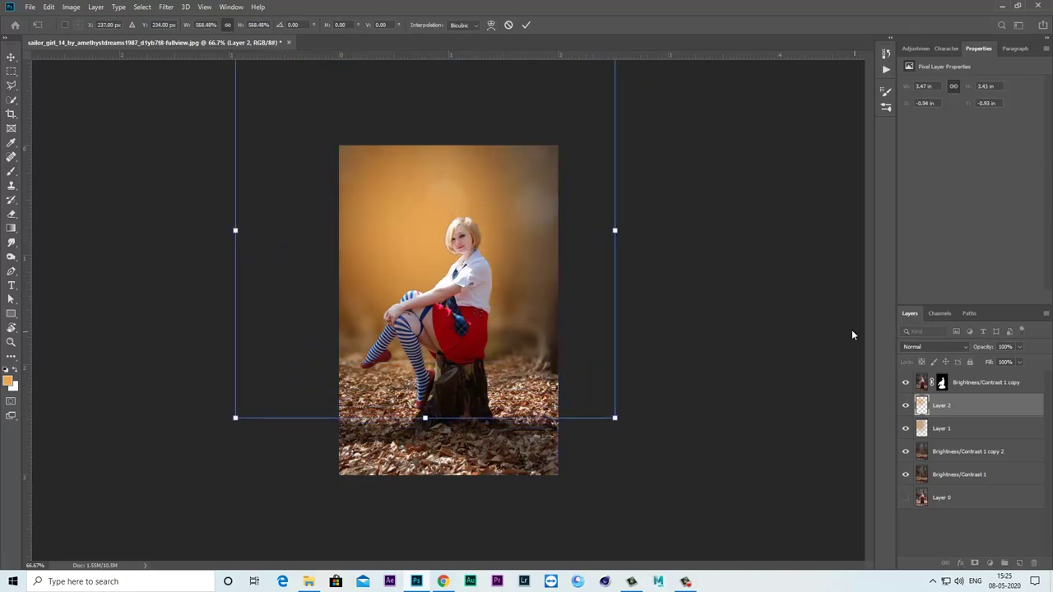
key("Return")
left_click(914, 347)
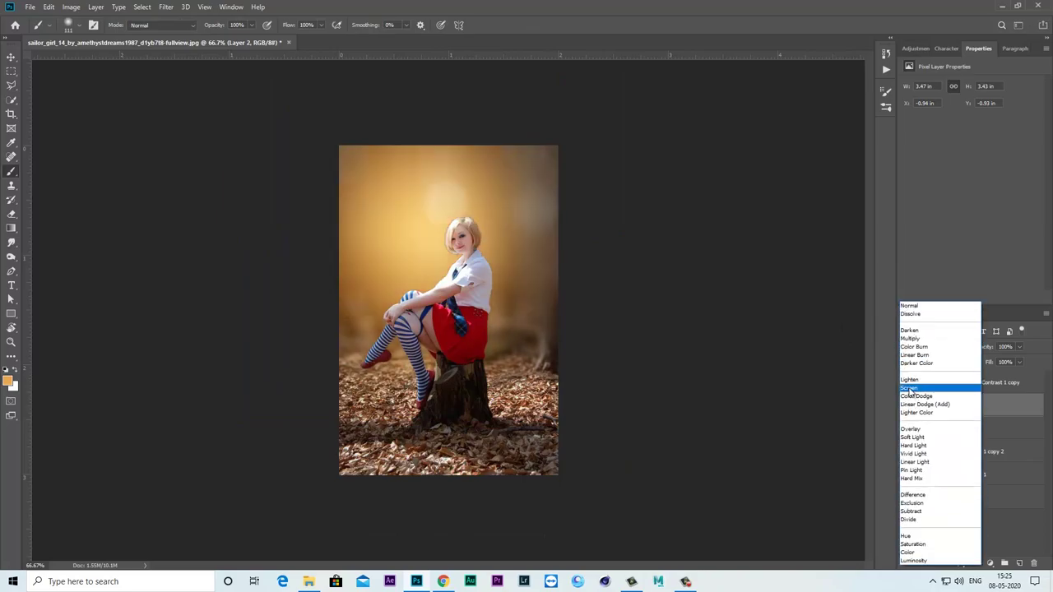
Set Layer 2 to Screen at 80% opacity and drop Layer 1 to 30%.
left_click(910, 389)
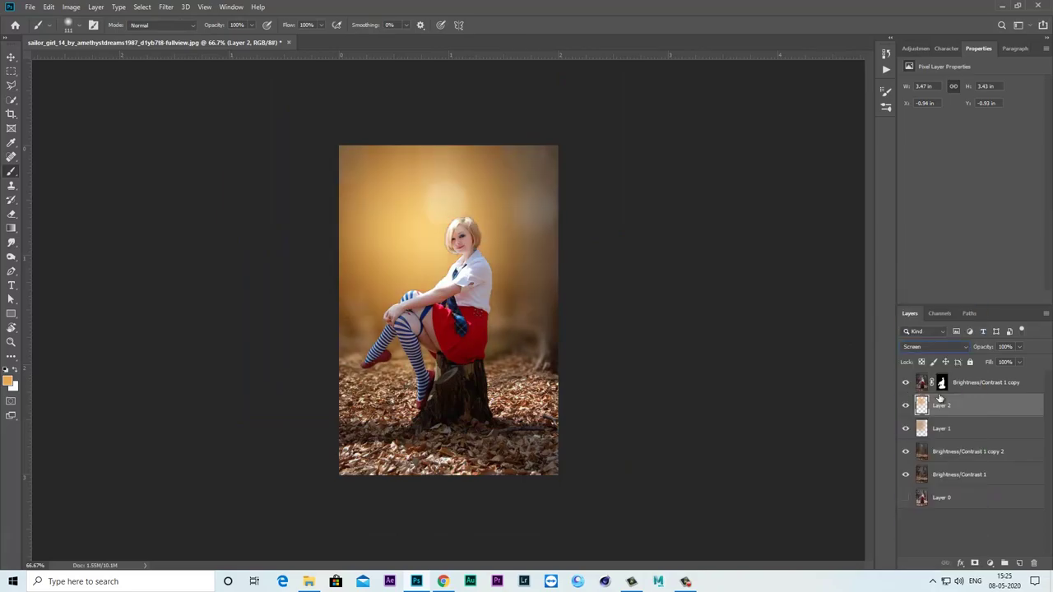
left_click(968, 430)
left_click(1019, 347)
left_click_drag(1019, 361, 997, 363)
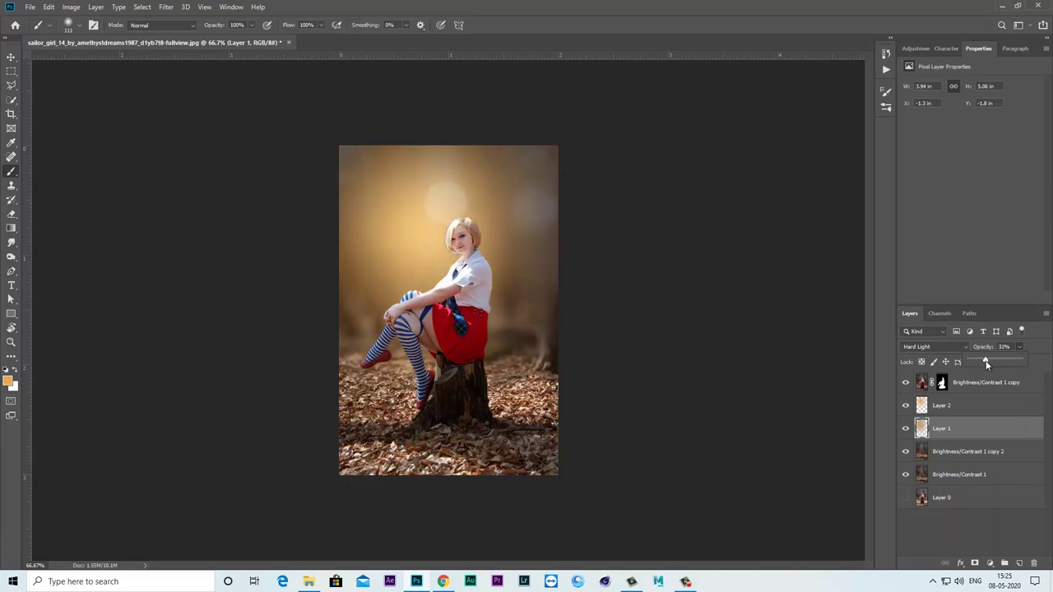
left_click(972, 410)
left_click(1019, 347)
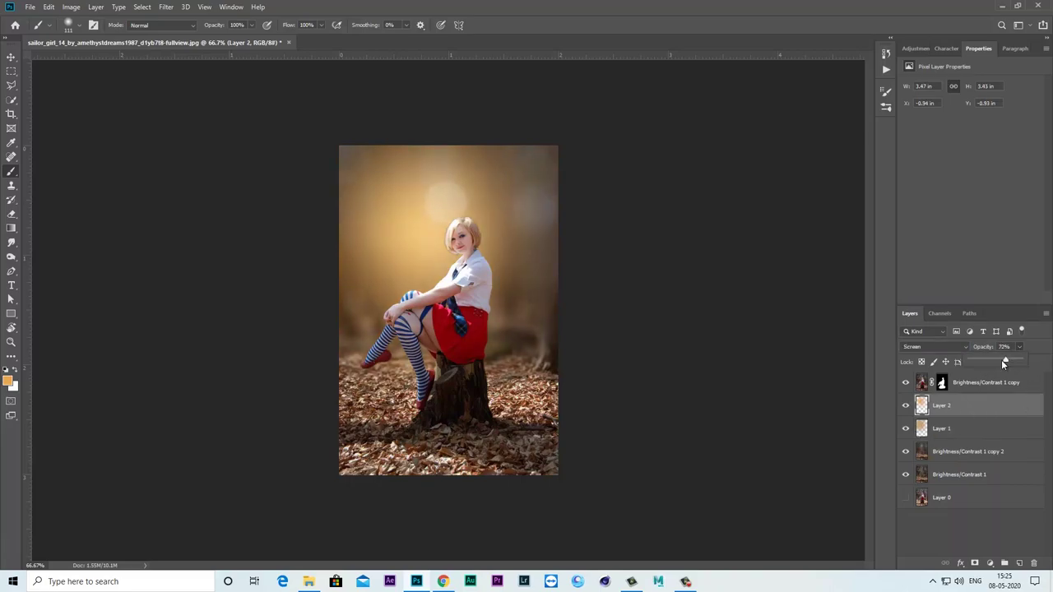
left_click_drag(1018, 361, 1011, 364)
Widen the tan glow on Layer 1 and shift it slightly left.
left_click(962, 424)
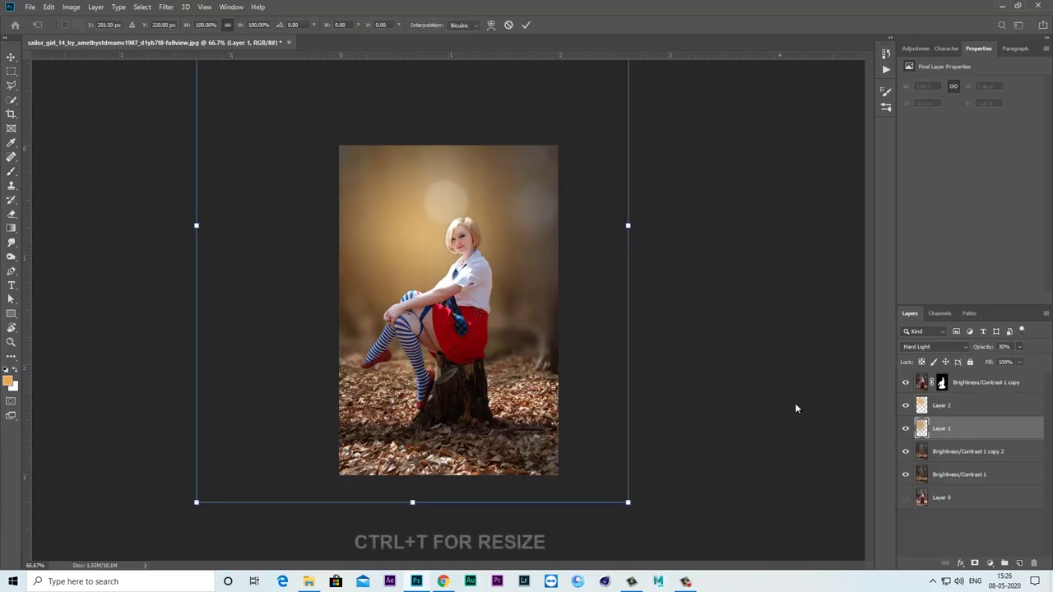
key("ctrl+t")
left_click_drag(629, 501, 692, 511)
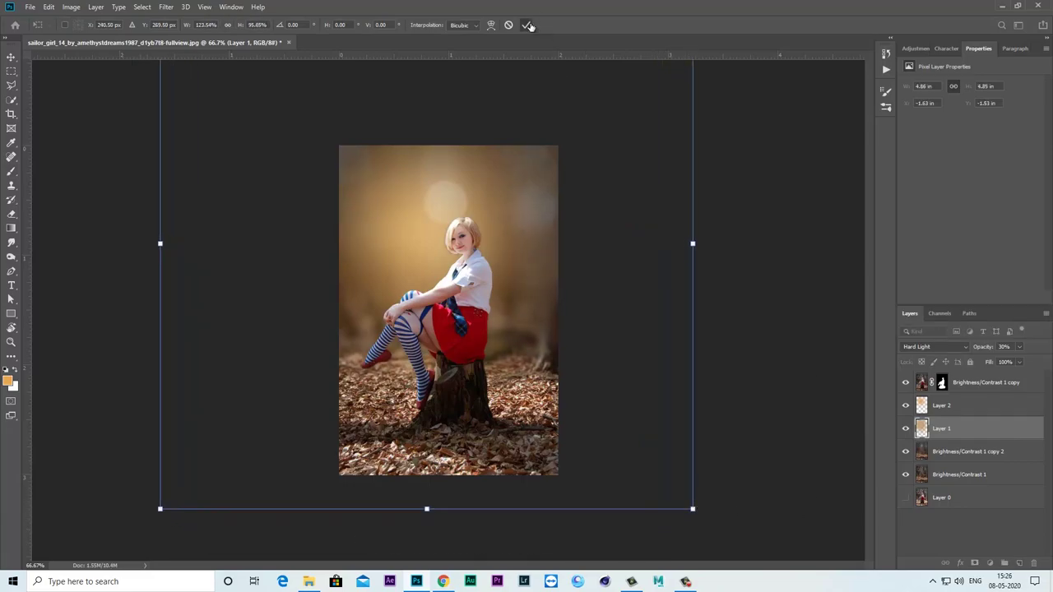
left_click(525, 24)
left_click(941, 406)
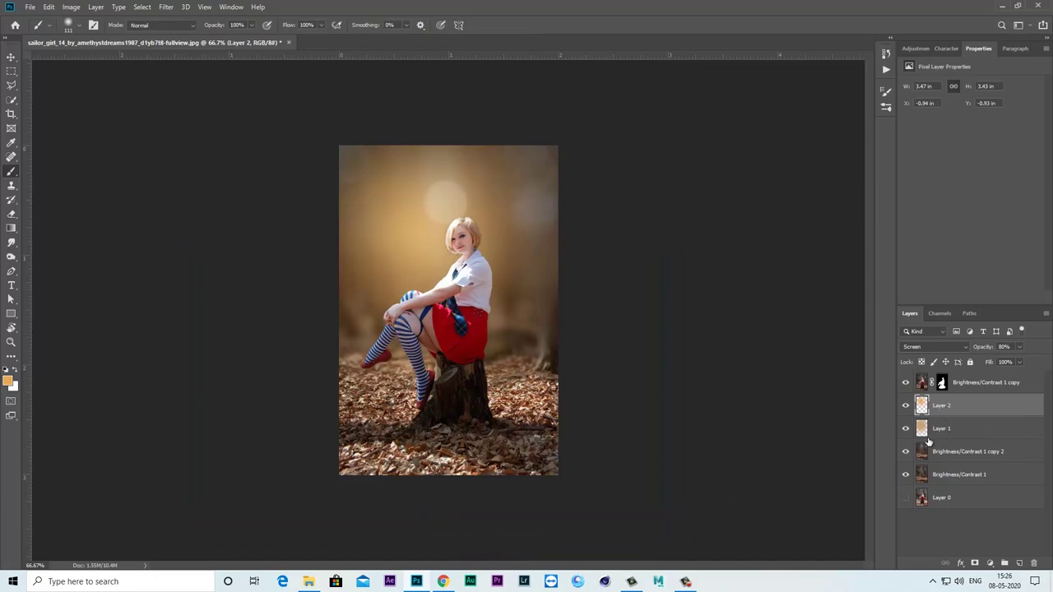
left_click(963, 429)
key("ctrl+t")
mouse_move(459, 247)
left_mouse_down()
mouse_move(437, 245)
mouse_move(409, 198)
left_mouse_up()
key("Return")
Enlarge the orange glow on Layer 2 to about 108%, then compare it toggled off and on.
left_click(956, 411)
key("ctrl+t")
left_click_drag(600, 401, 614, 416)
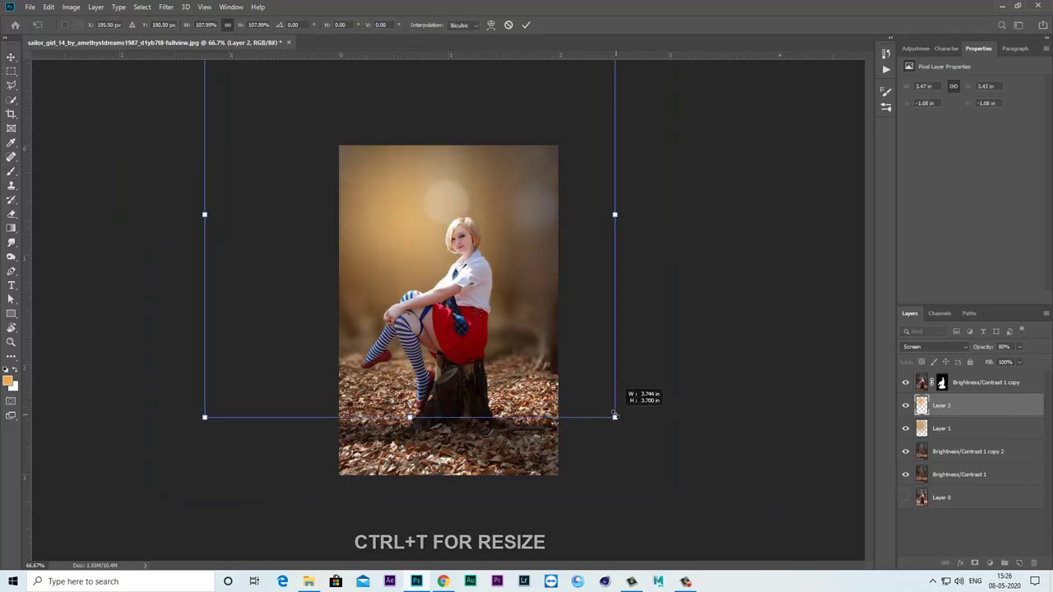
left_click(526, 25)
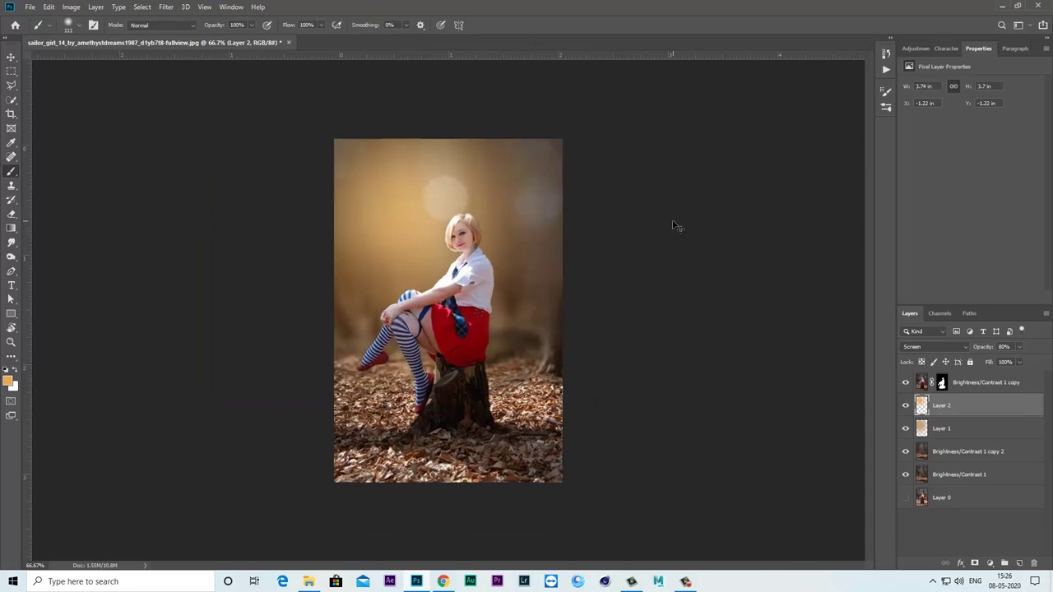
key("ctrl+plus")
left_click(905, 406)
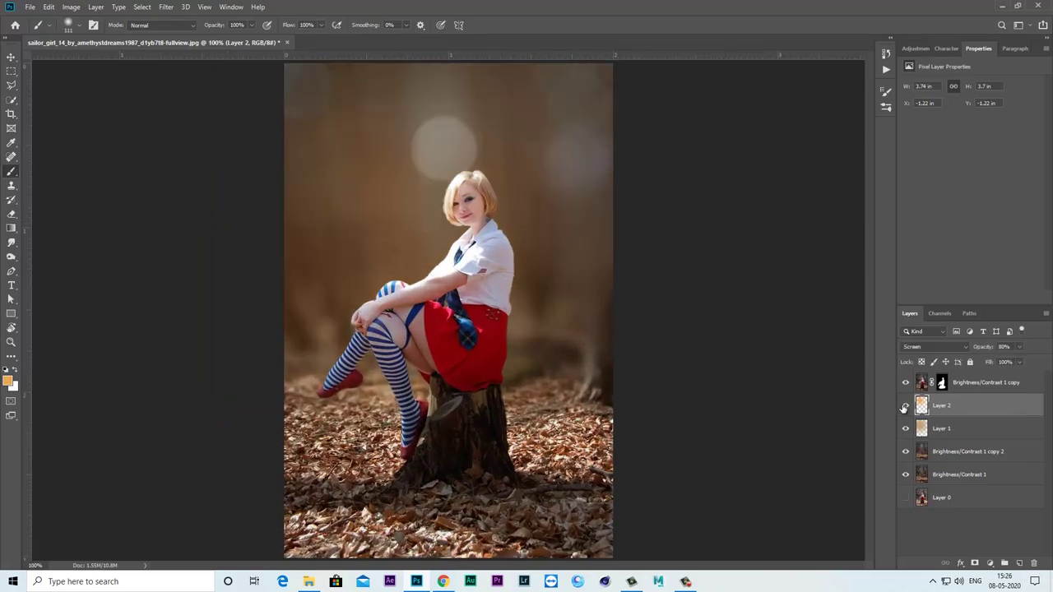
left_click(991, 384)
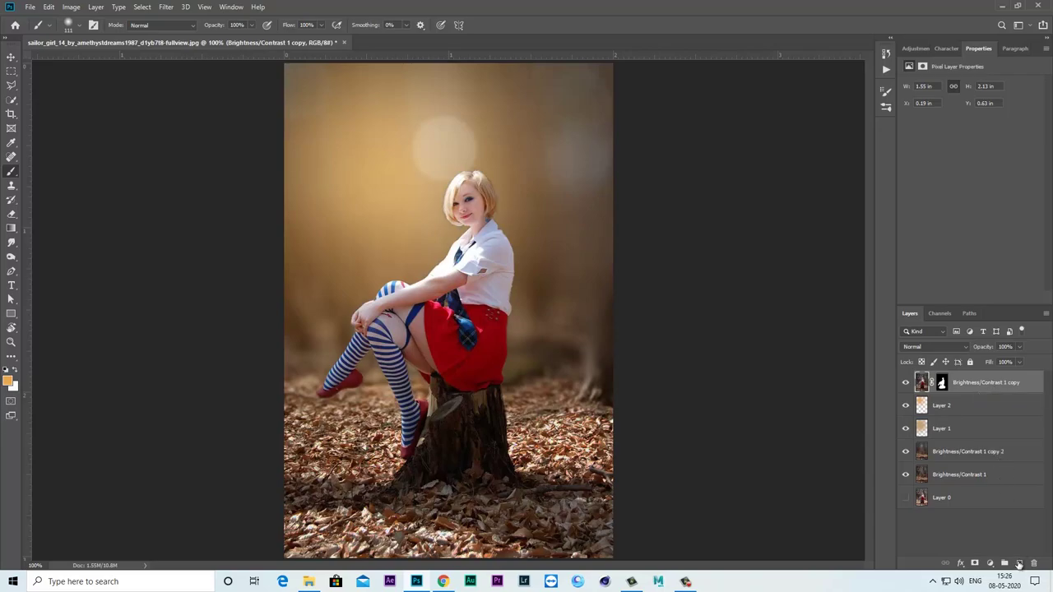
Add a new layer clipped to the girl's cut-out and bring her hair into view.
left_click(1018, 564)
right_click(966, 382)
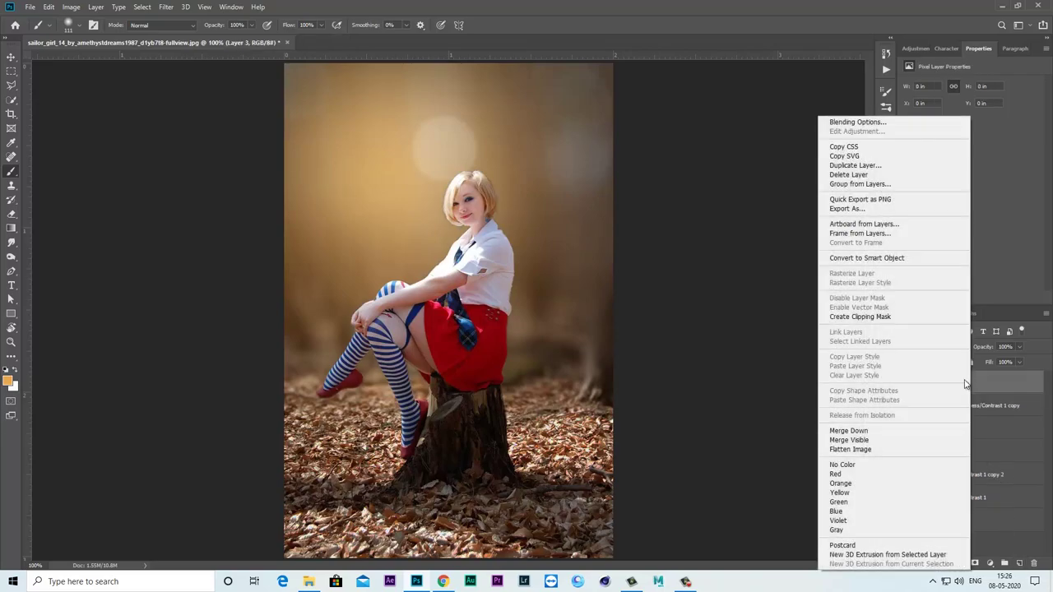
left_click(855, 317)
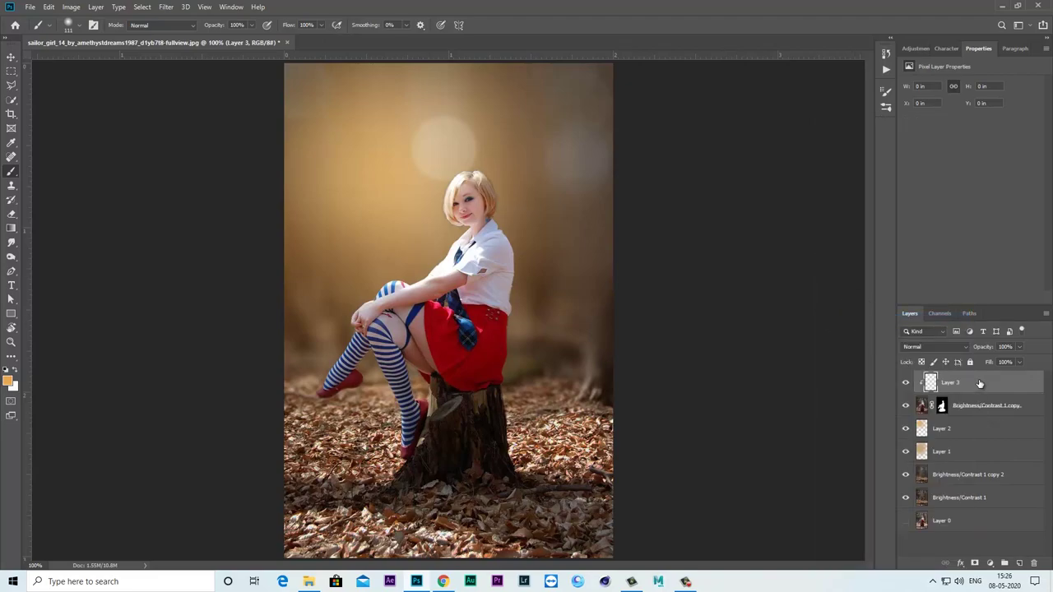
scroll(521, 212, "up", 5)
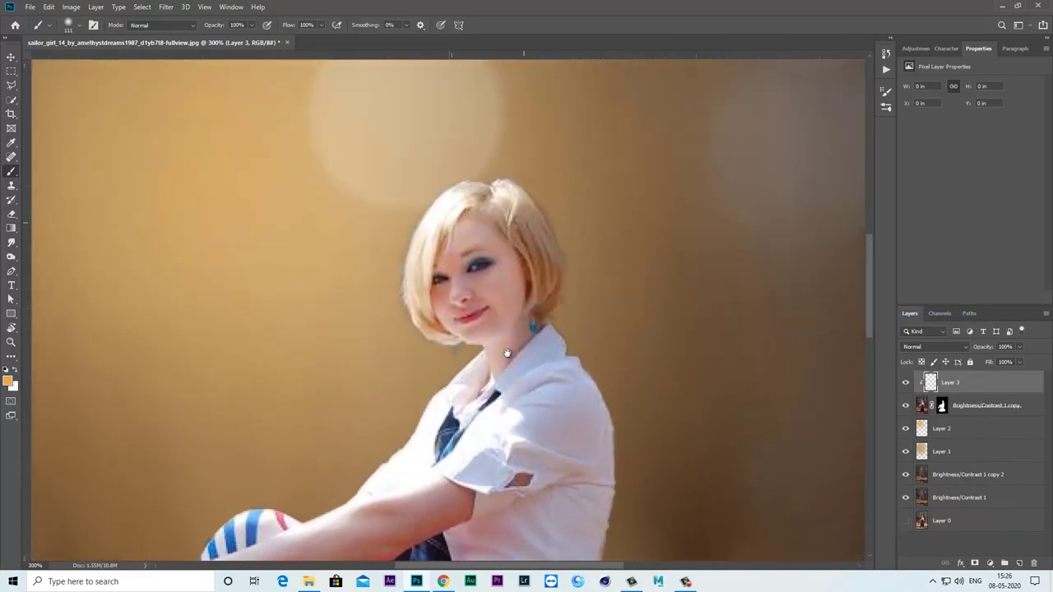
left_click_drag(521, 211, 496, 362)
Choose a light warm orange, shrink the brush, and set opacity 80% and flow 78%.
left_click(11, 383)
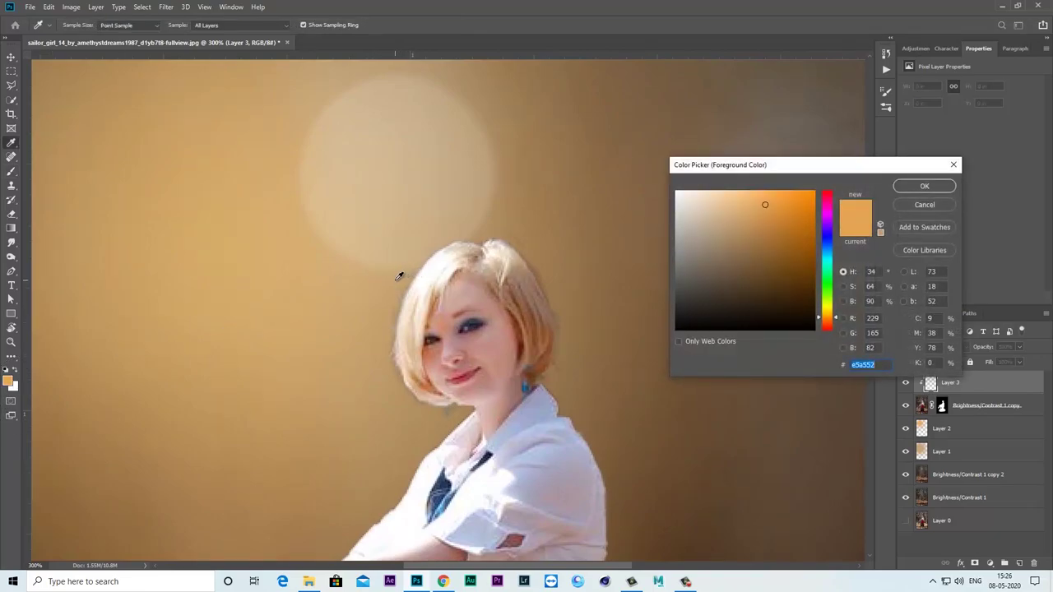
left_click(765, 199)
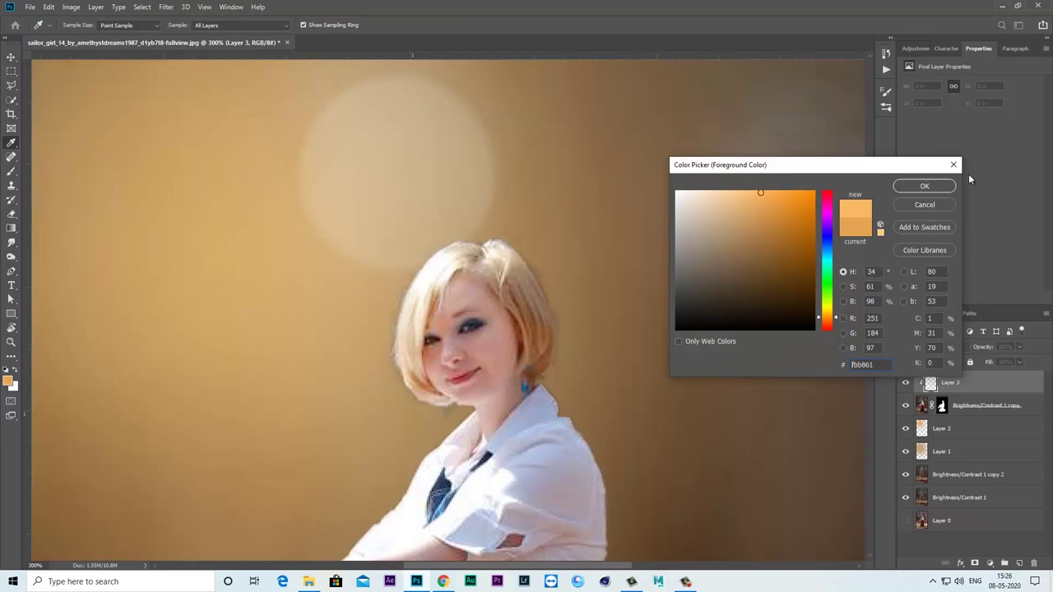
left_click(925, 186)
key("bracketleft")
key("bracketleft")
key("bracketleft")
key("bracketleft")
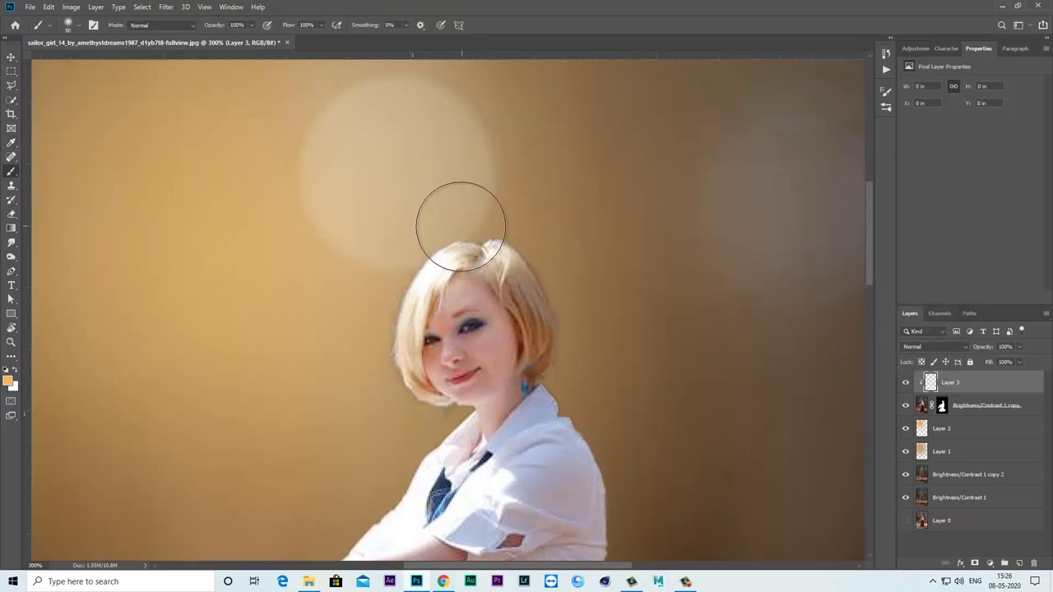
key("bracketleft")
key("bracketleft")
key("bracketleft")
key("bracketleft")
key("bracketleft")
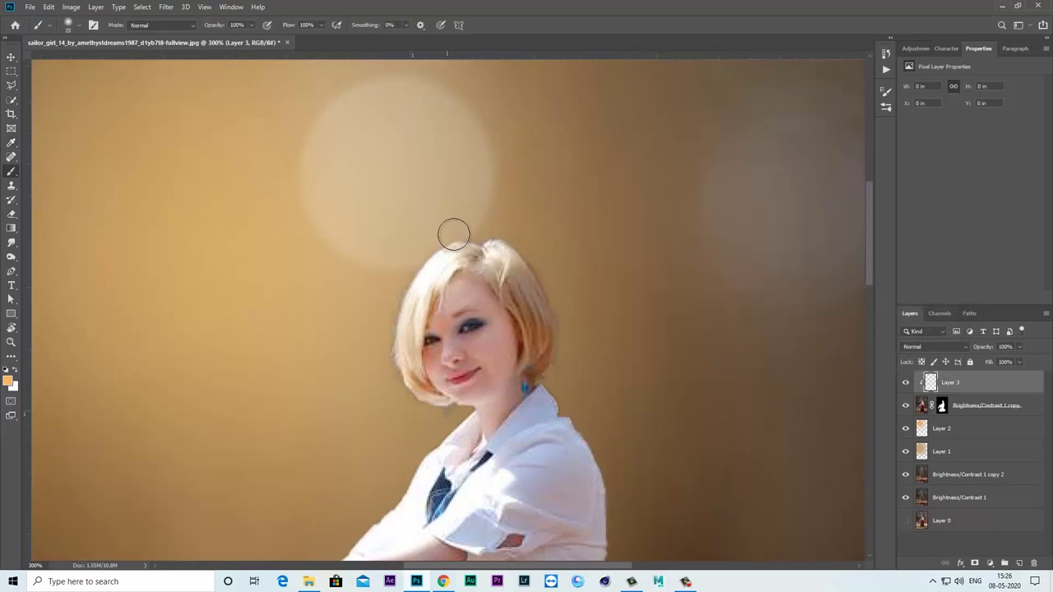
key("bracketleft")
left_click(251, 26)
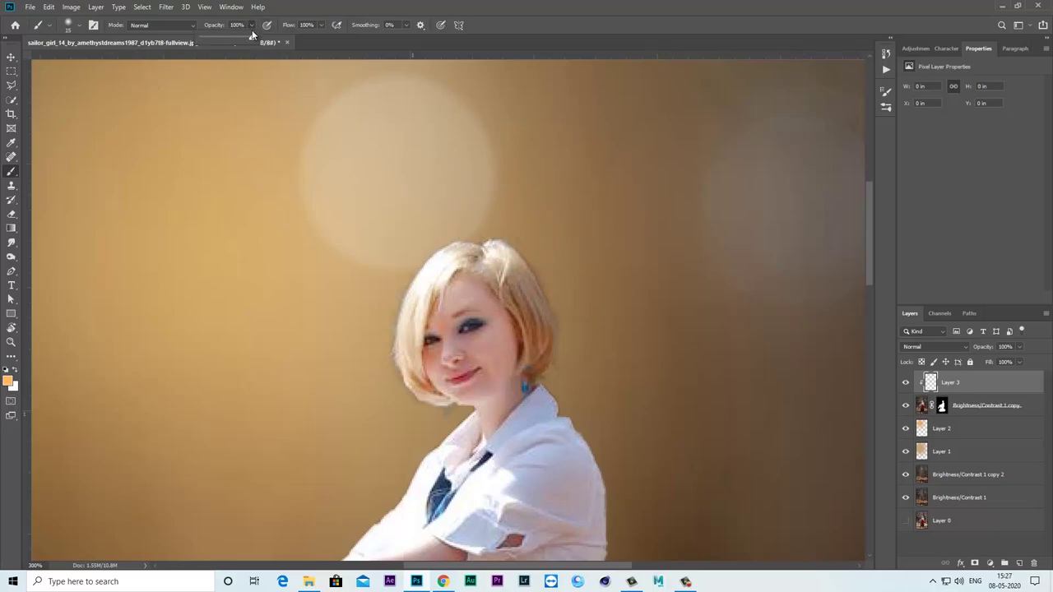
left_click(321, 25)
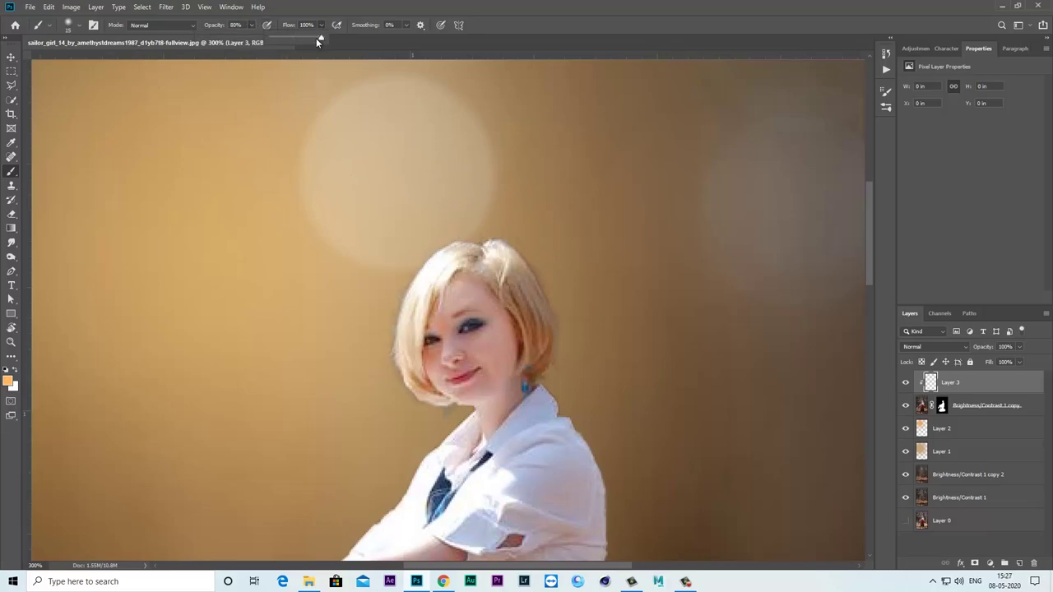
left_click_drag(327, 37, 309, 38)
Paint orange glow strokes along the left edge and top of the girl's hair.
mouse_move(483, 239)
left_mouse_down()
mouse_move(391, 370)
mouse_move(418, 265)
mouse_move(505, 233)
mouse_move(537, 281)
left_mouse_up()
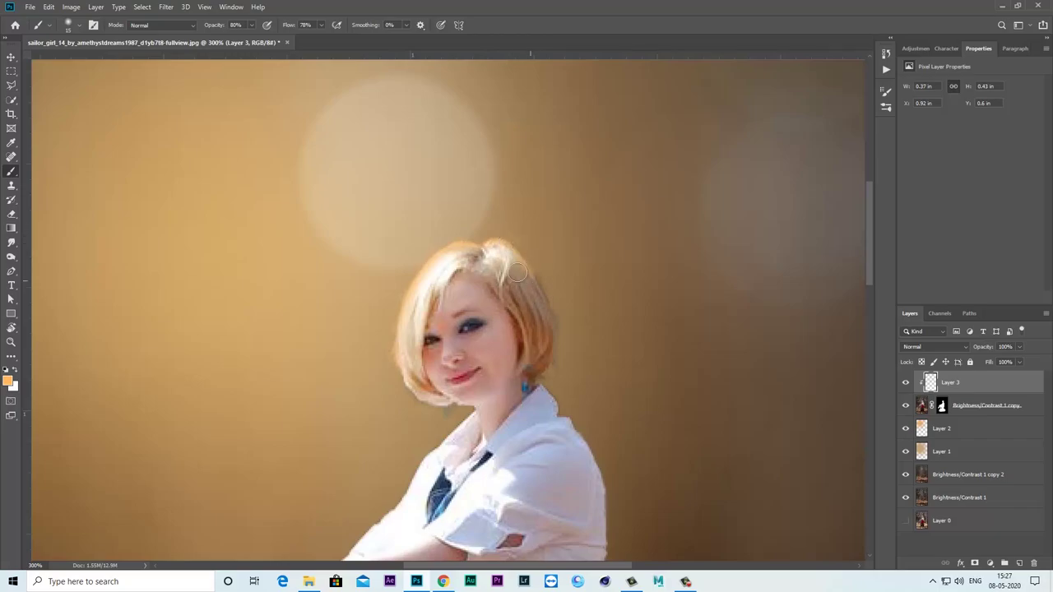
mouse_move(519, 278)
left_mouse_down()
mouse_move(444, 242)
mouse_move(408, 286)
mouse_move(390, 389)
mouse_move(387, 370)
mouse_move(399, 387)
left_mouse_up()
mouse_move(404, 299)
left_mouse_down()
mouse_move(447, 239)
mouse_move(482, 241)
mouse_move(501, 227)
left_mouse_up()
left_click(921, 346)
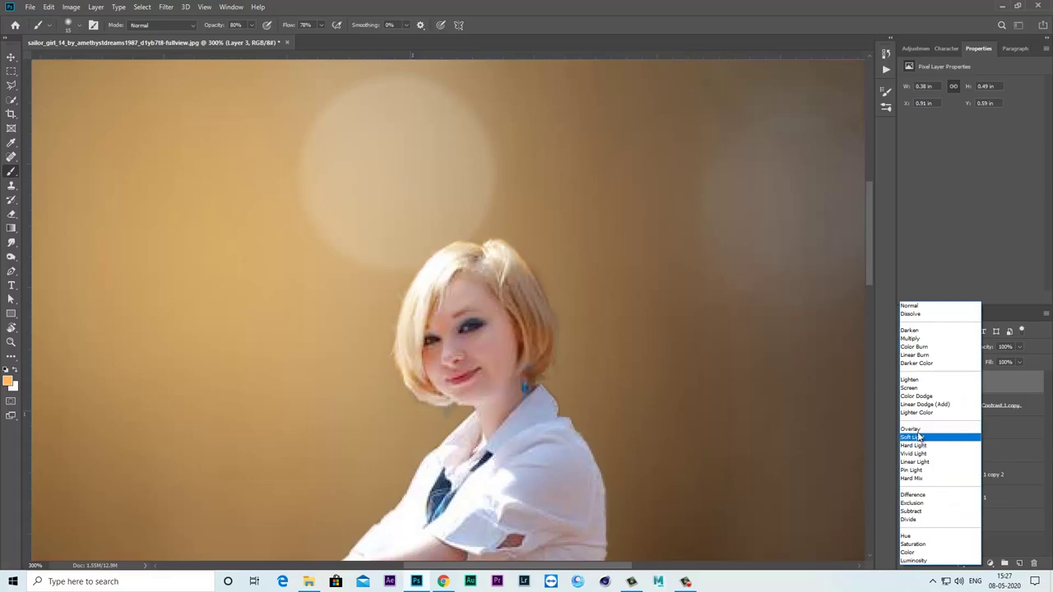
Set Layer 3 to Overlay with reduced opacity, then target the cut-out mask with 100% brush flow.
left_click(919, 429)
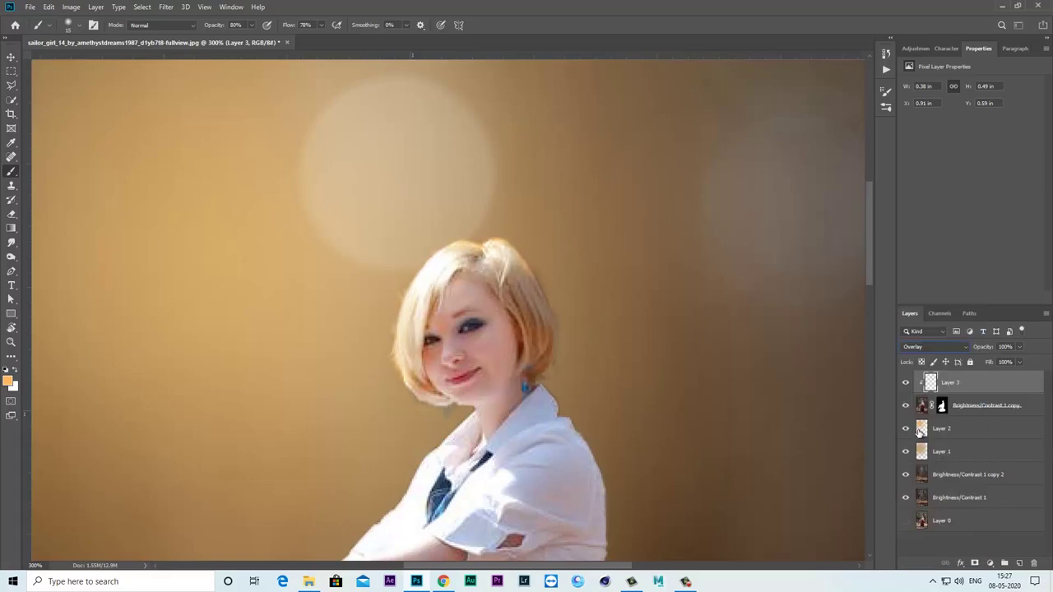
left_click(1019, 348)
left_click(943, 405)
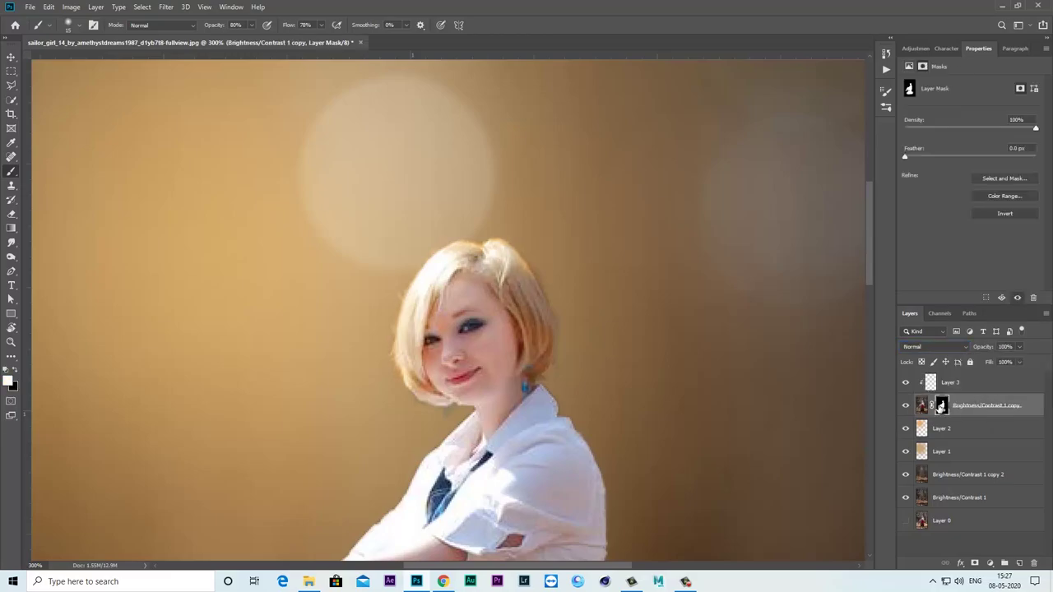
left_click(17, 369)
scroll(518, 226, "up", 1)
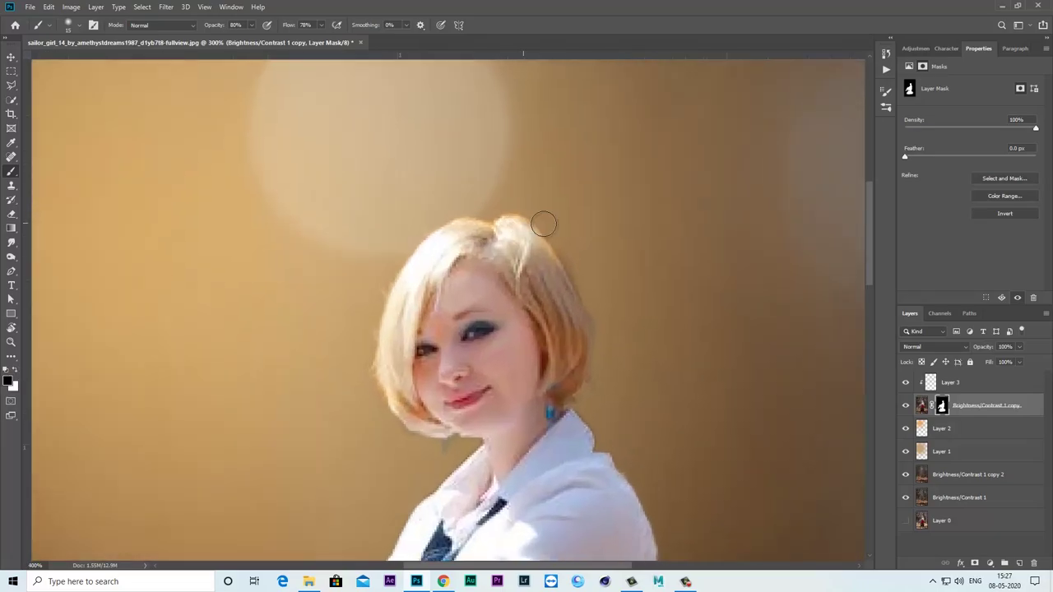
left_click(253, 26)
left_click_drag(322, 26, 332, 38)
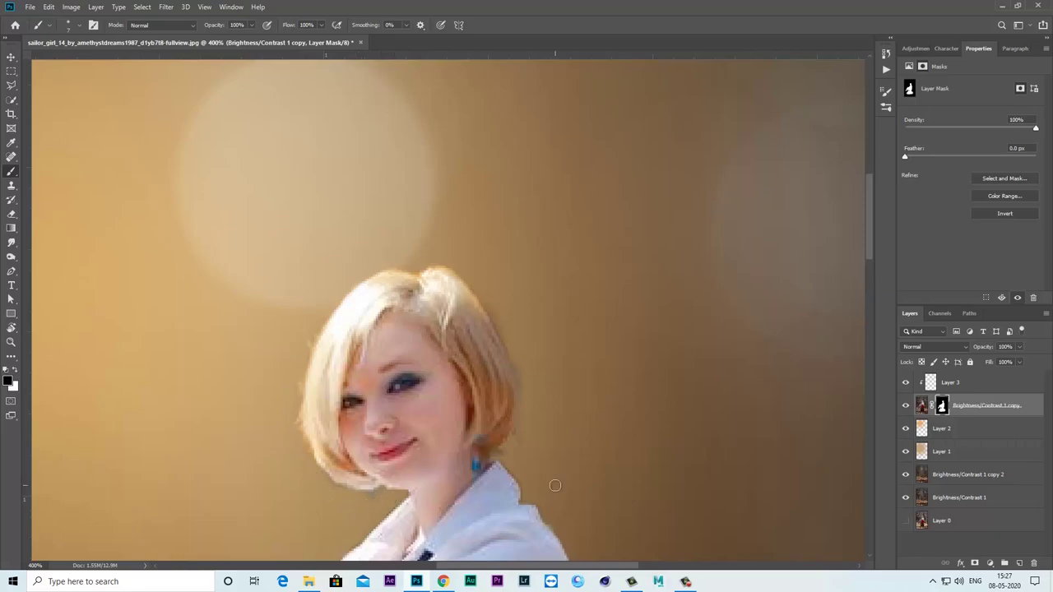
Compare the girl toggled off and on, switch Layer 3 to Screen, and add a new Layer 4.
scroll(555, 477, "down", 4)
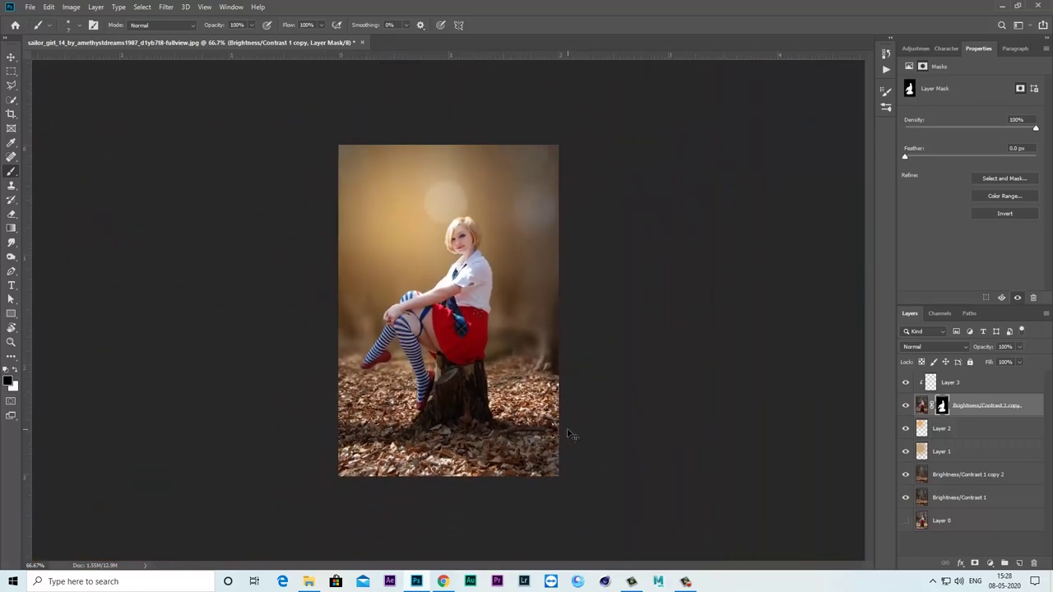
scroll(571, 434, "up", 1)
left_click(906, 405)
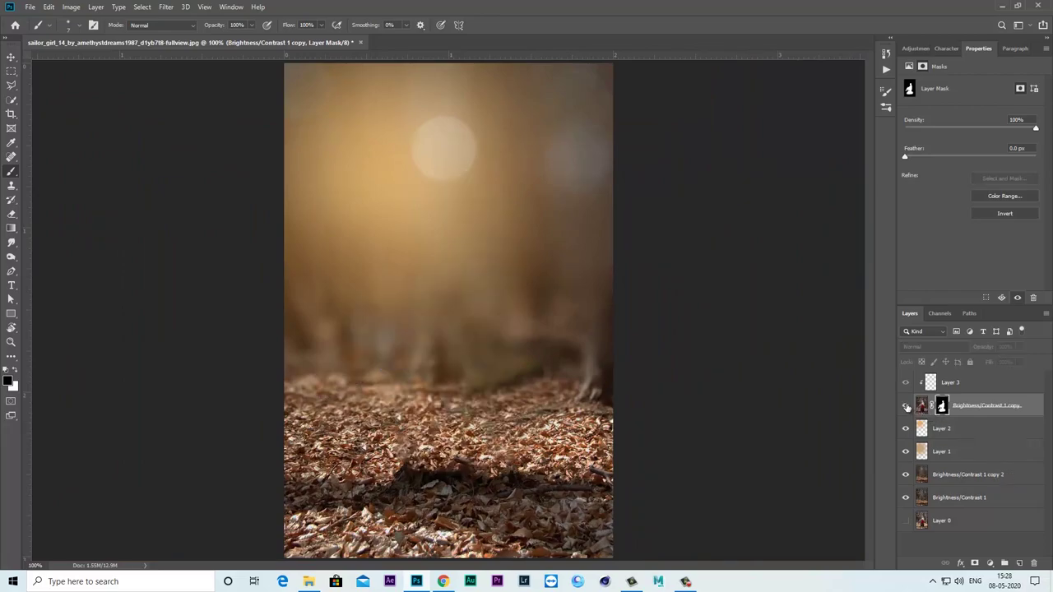
left_click(955, 385)
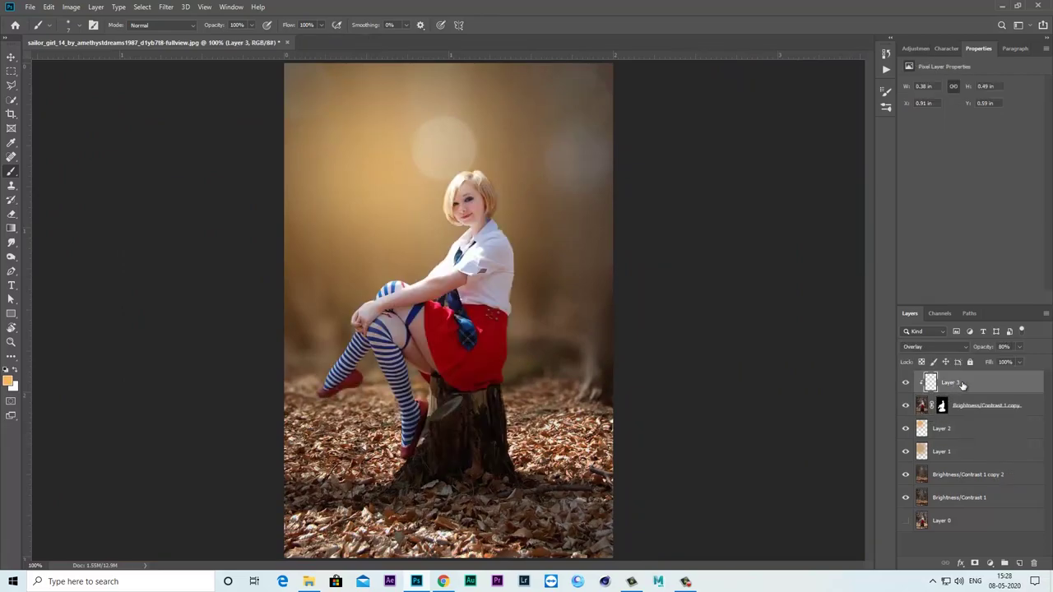
left_click(944, 349)
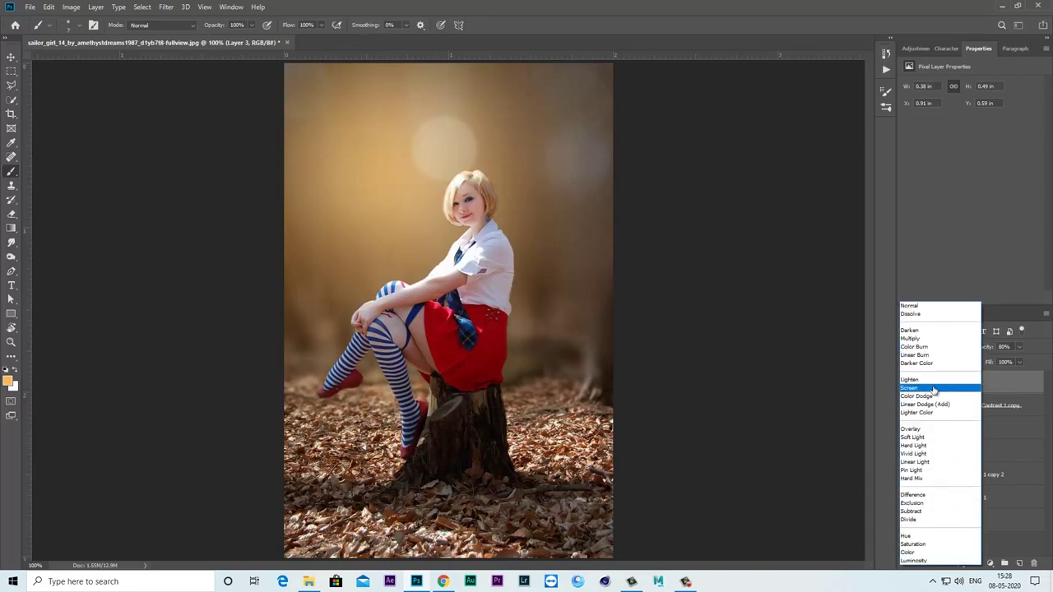
left_click(933, 389)
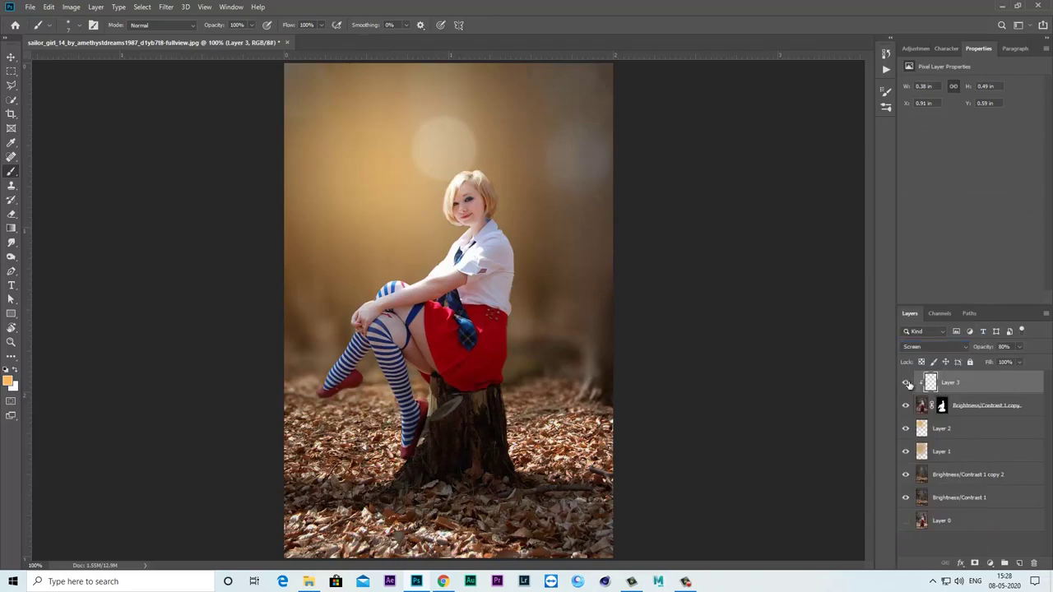
left_click(1020, 563)
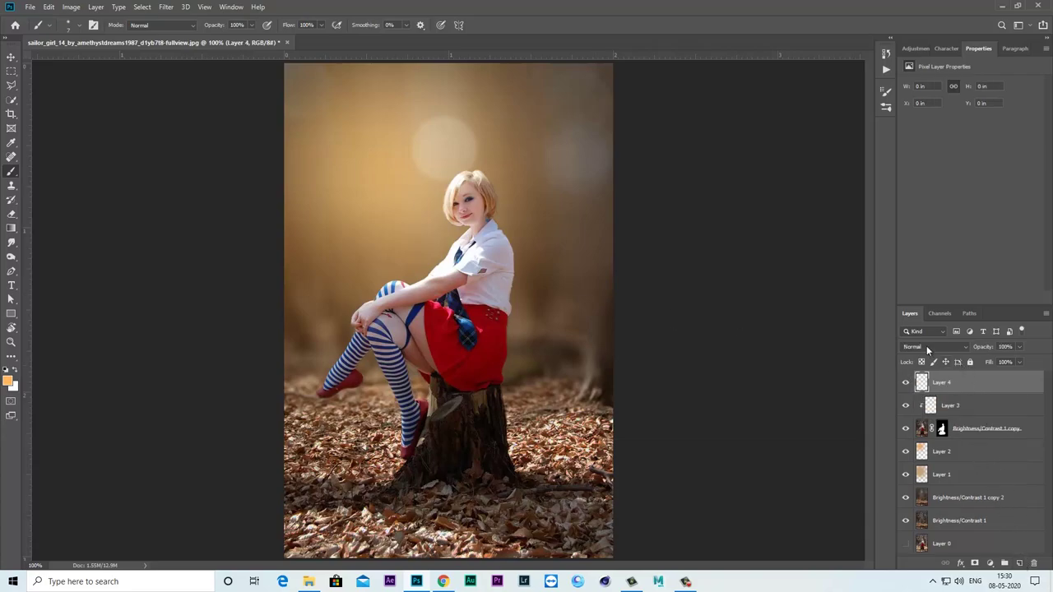
Set Layer 4 to Overlay and clip it to the layer below.
left_click(927, 349)
left_click(920, 436)
right_click(977, 386)
left_click(904, 318)
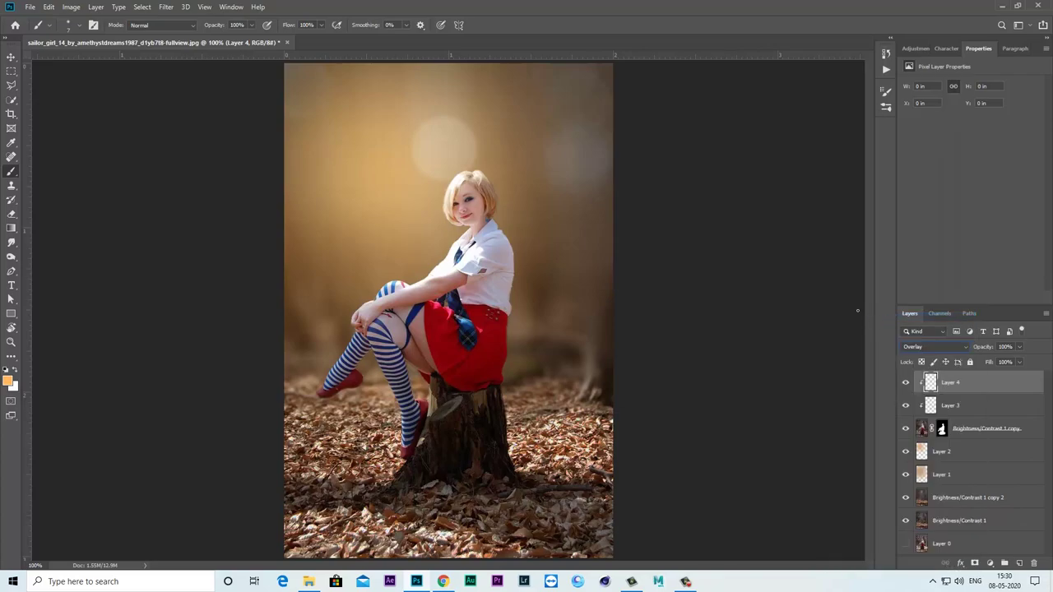
Fill Layer 4 with 50% Gray using Edit > Fill.
left_click(50, 7)
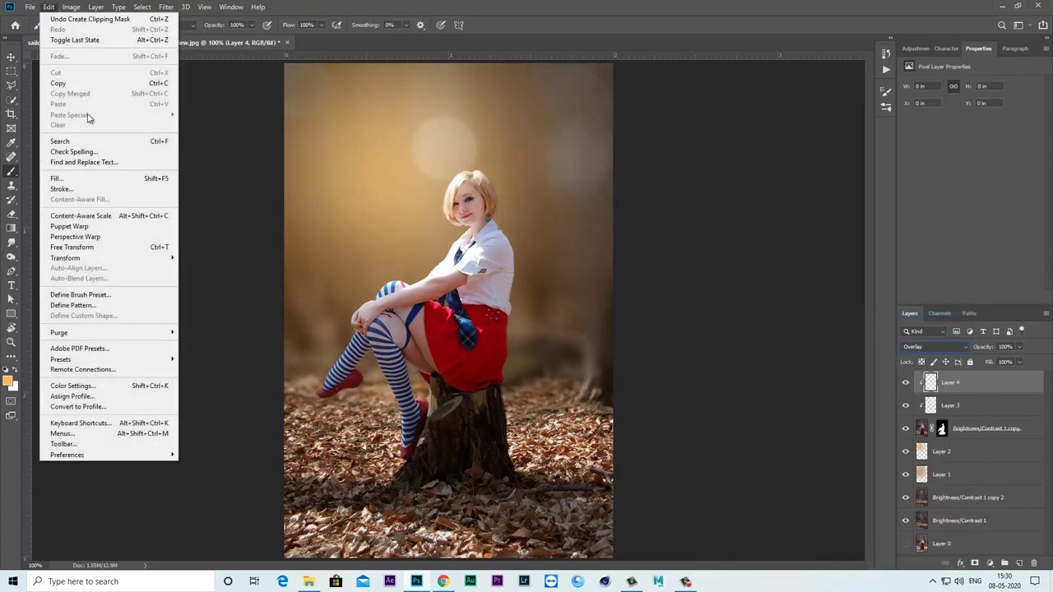
left_click(82, 178)
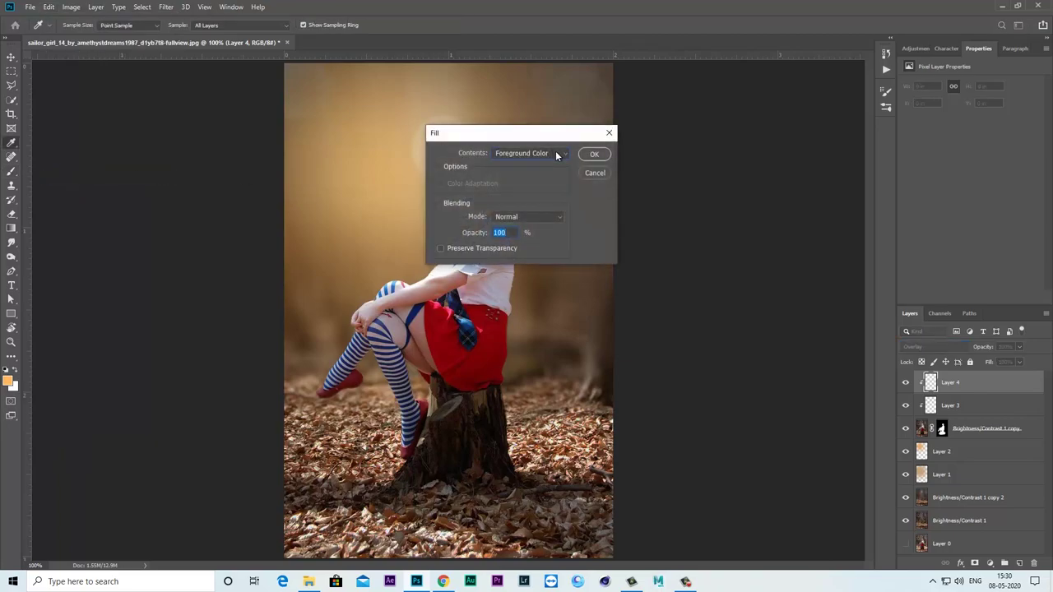
left_click(555, 154)
left_click(526, 242)
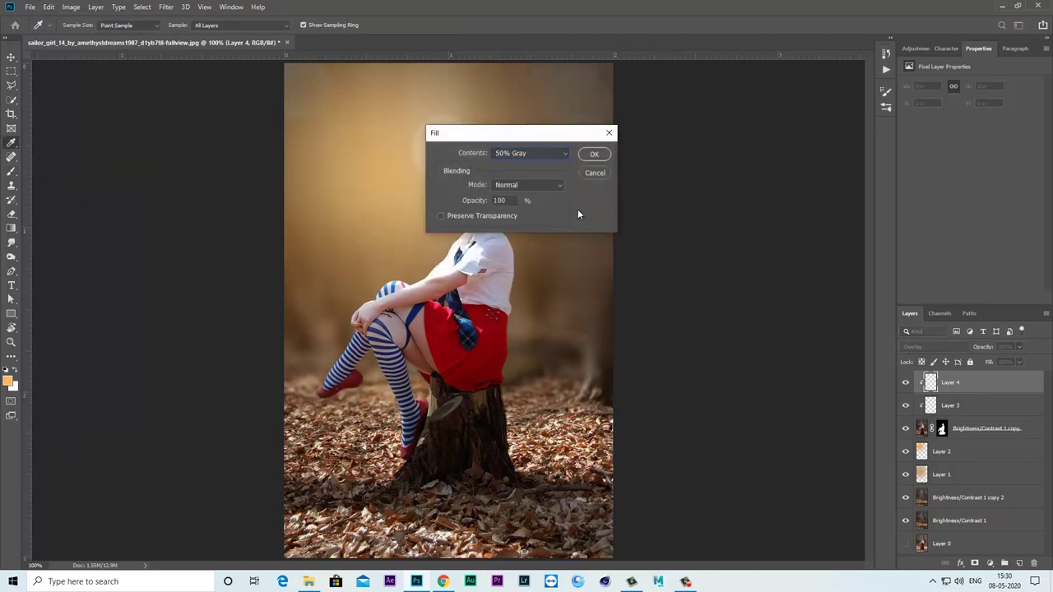
left_click(593, 155)
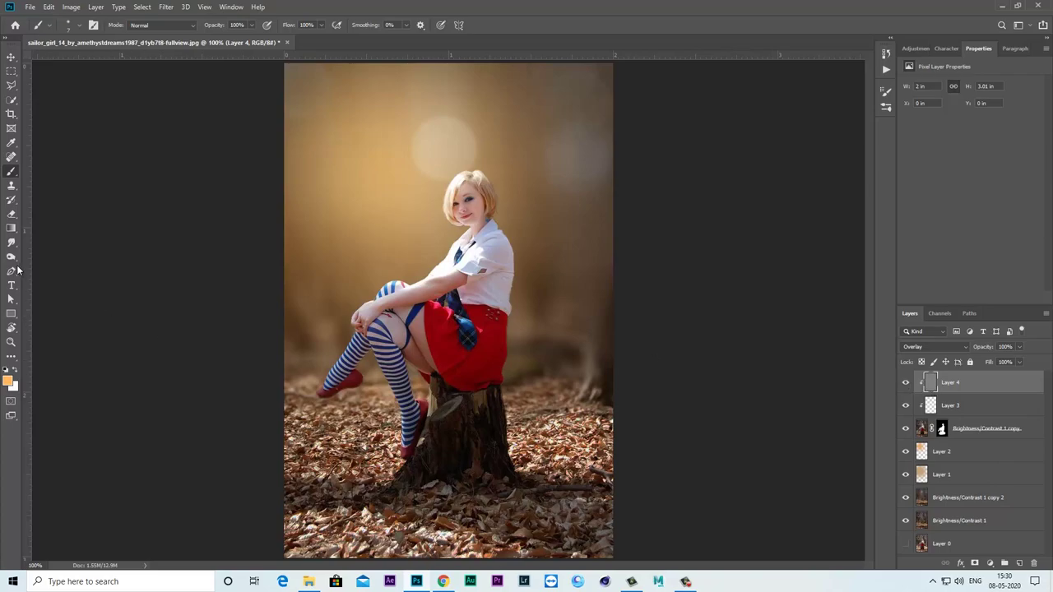
With the Dodge tool (Midtones, 12% exposure), brighten the girl's face, neck and right-side hair.
right_click(12, 256)
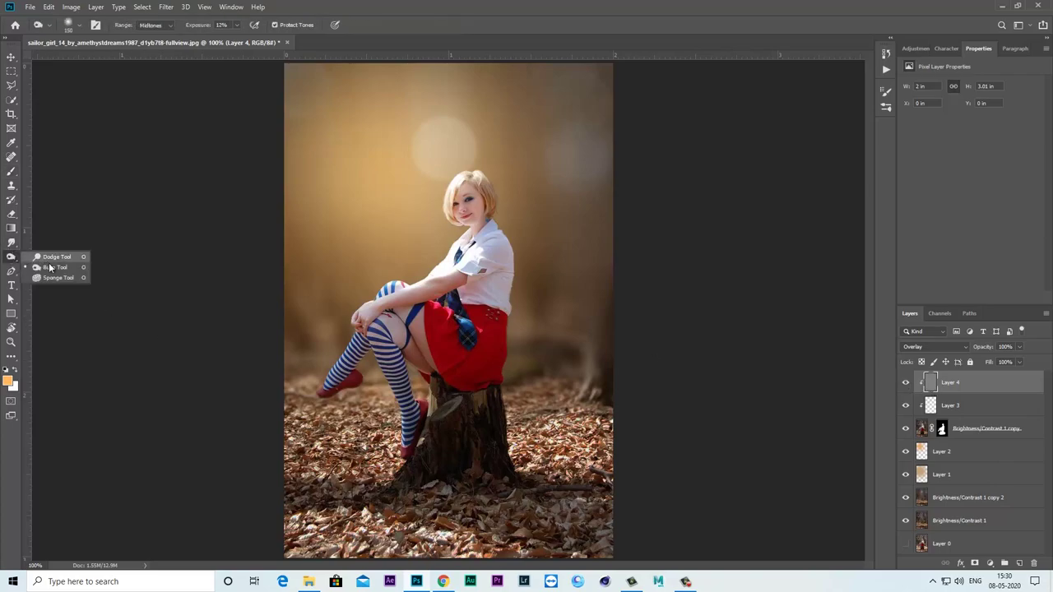
left_click(49, 267)
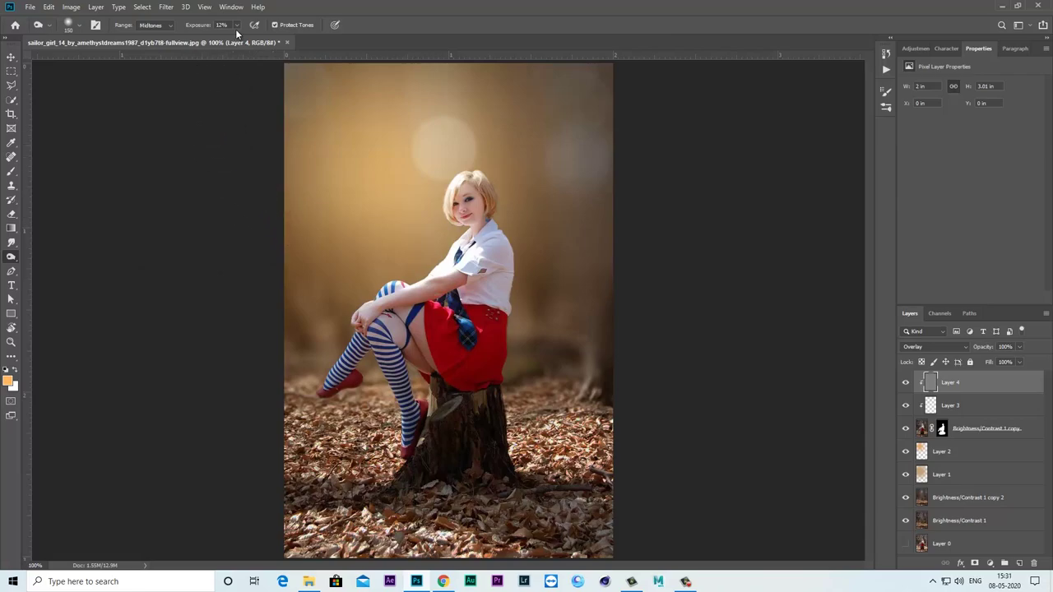
key("ctrl+plus")
key("ctrl+plus")
left_click_drag(412, 141, 467, 352)
scroll(453, 304, "down", 2)
scroll(449, 293, "down", 1, "alt")
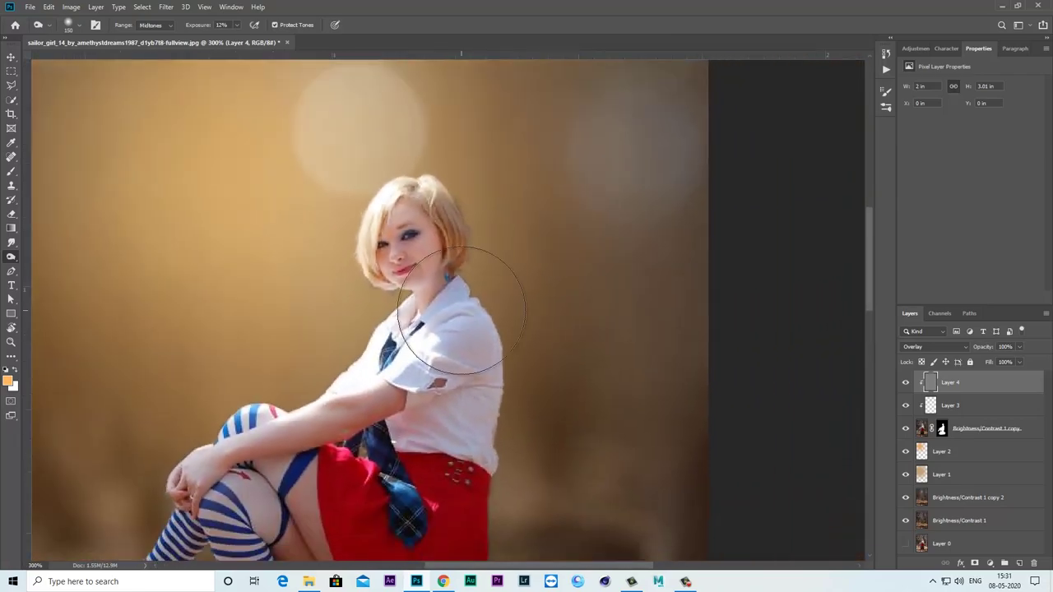
scroll(456, 300, "up", 1)
left_click_drag(456, 301, 482, 266)
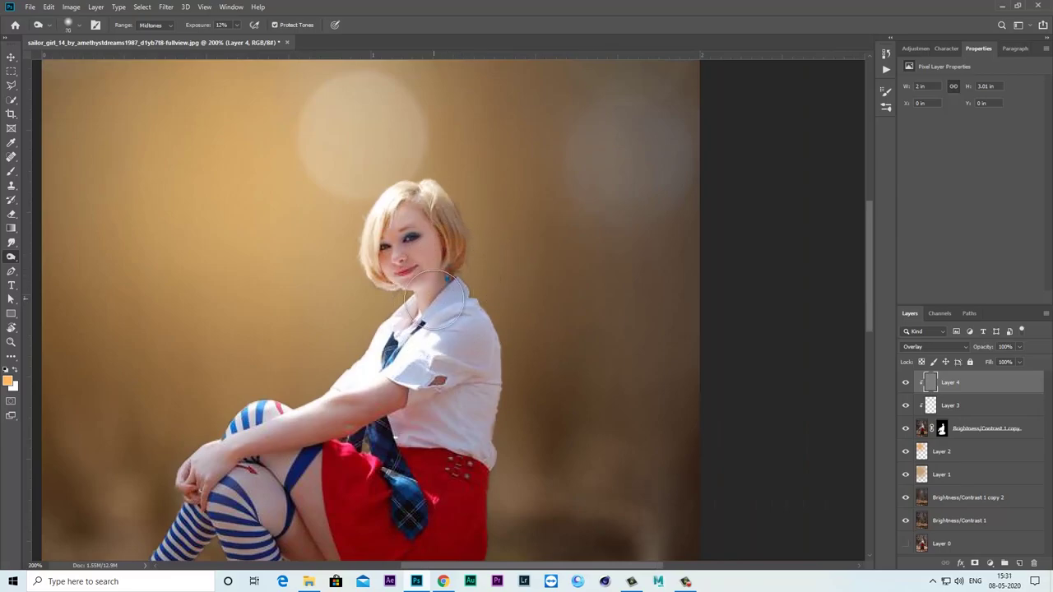
mouse_move(419, 257)
left_mouse_down()
mouse_move(434, 304)
mouse_move(439, 235)
mouse_move(453, 251)
left_mouse_up()
Shrink the dodge brush and work over the shirt and lower body toward the stump.
scroll(436, 317, "down", 3)
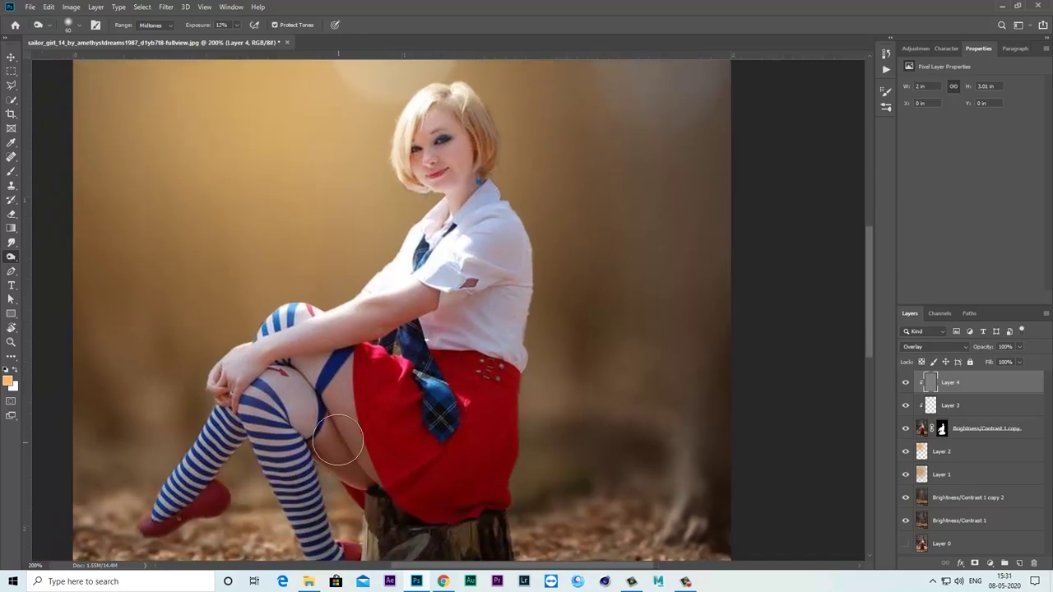
left_click_drag(249, 436, 369, 384)
scroll(436, 353, "down", 3)
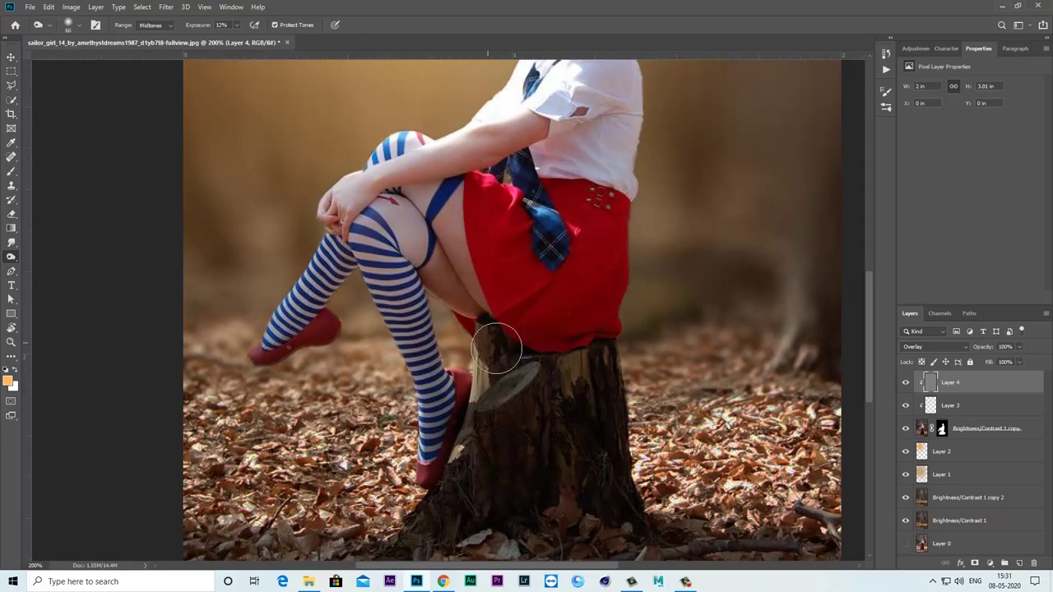
scroll(496, 347, "up", 5)
scroll(376, 417, "up", 2)
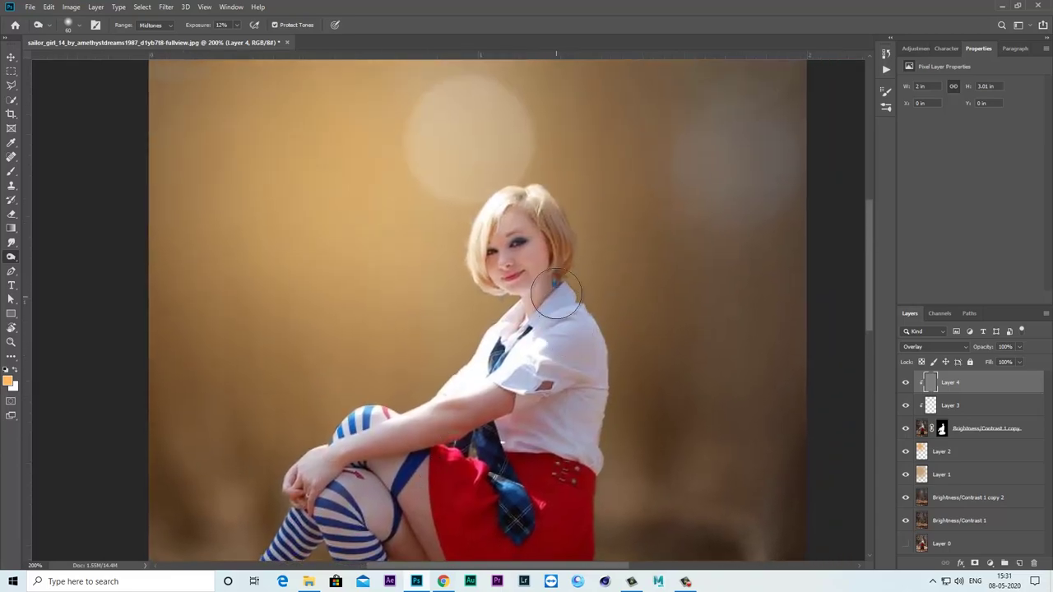
scroll(543, 317, "up", 2)
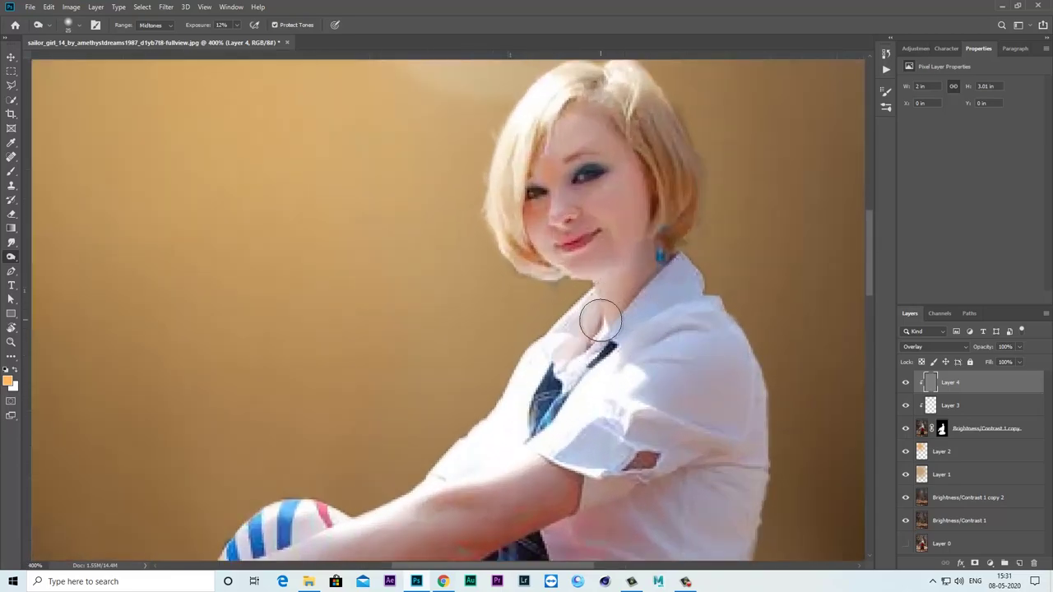
key("bracketleft")
key("bracketleft")
key("bracketleft")
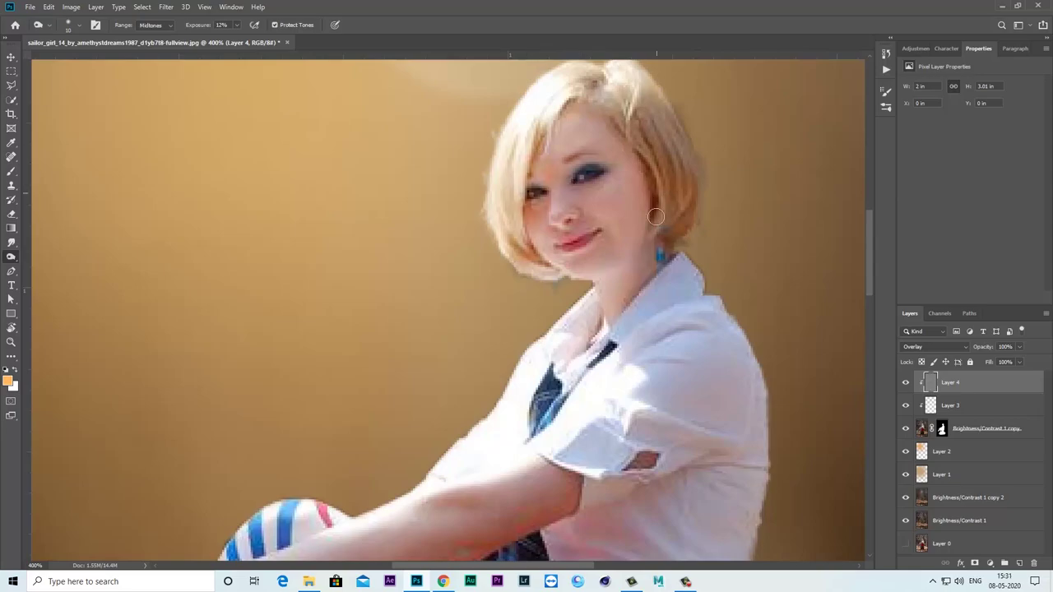
scroll(705, 385, "down", 5)
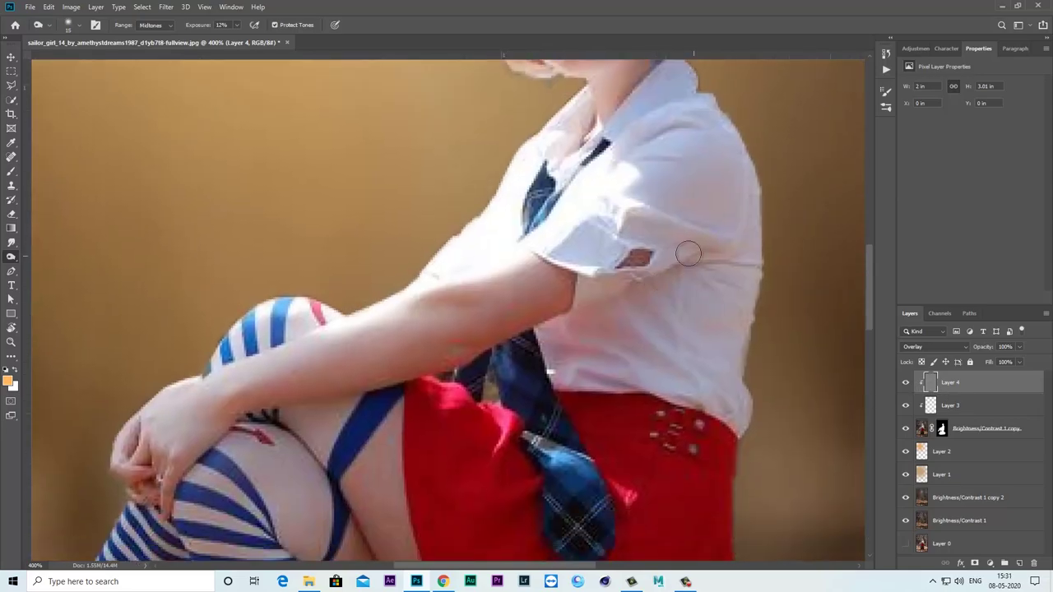
scroll(724, 386, "down", 4)
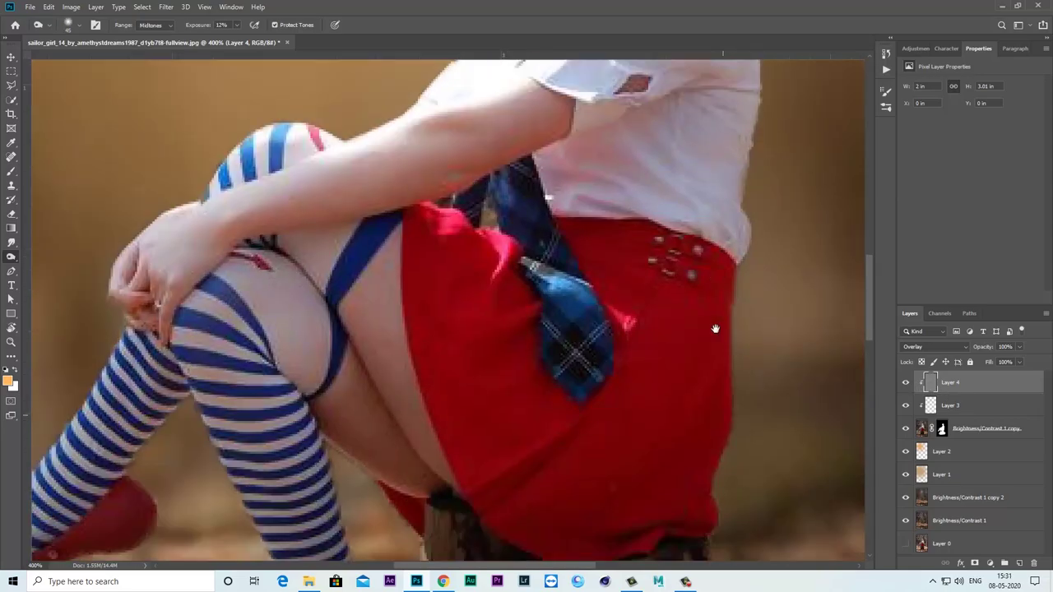
scroll(658, 329, "up", 1)
scroll(625, 247, "up", 5)
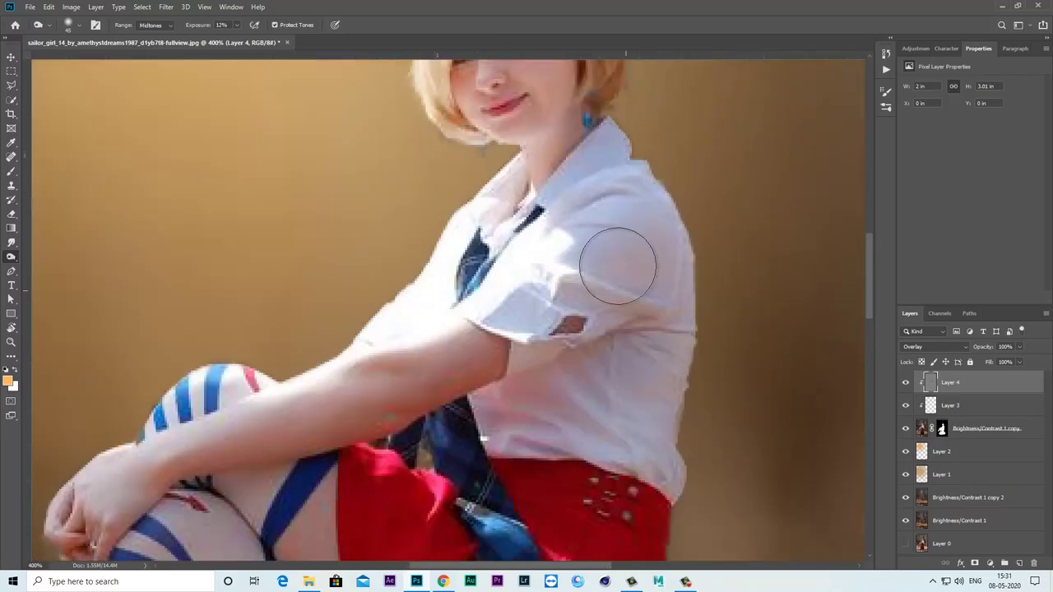
scroll(604, 247, "down", 2)
scroll(601, 294, "down", 3)
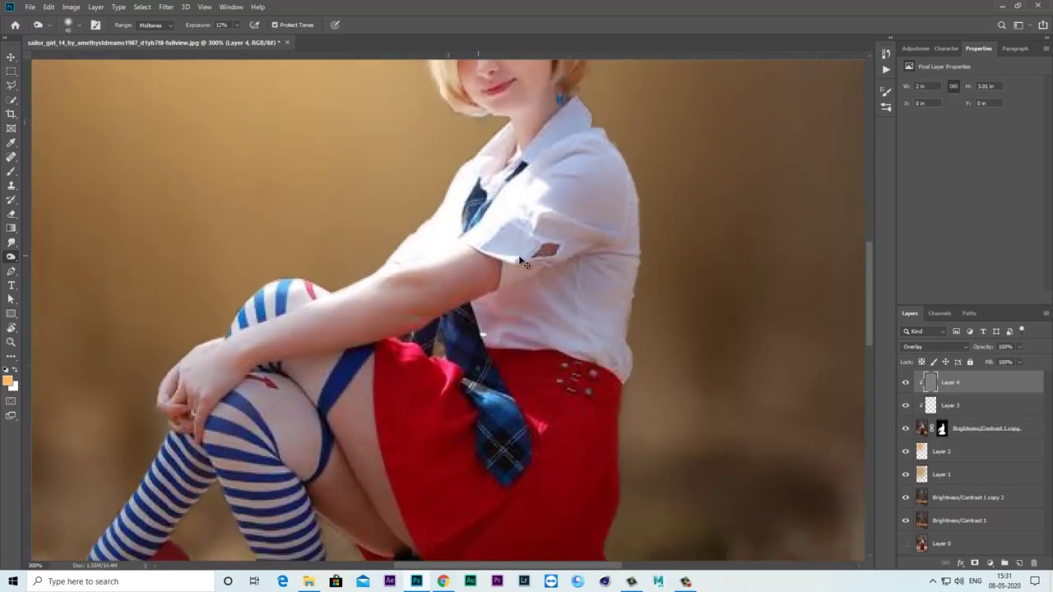
scroll(520, 362, "up", 3)
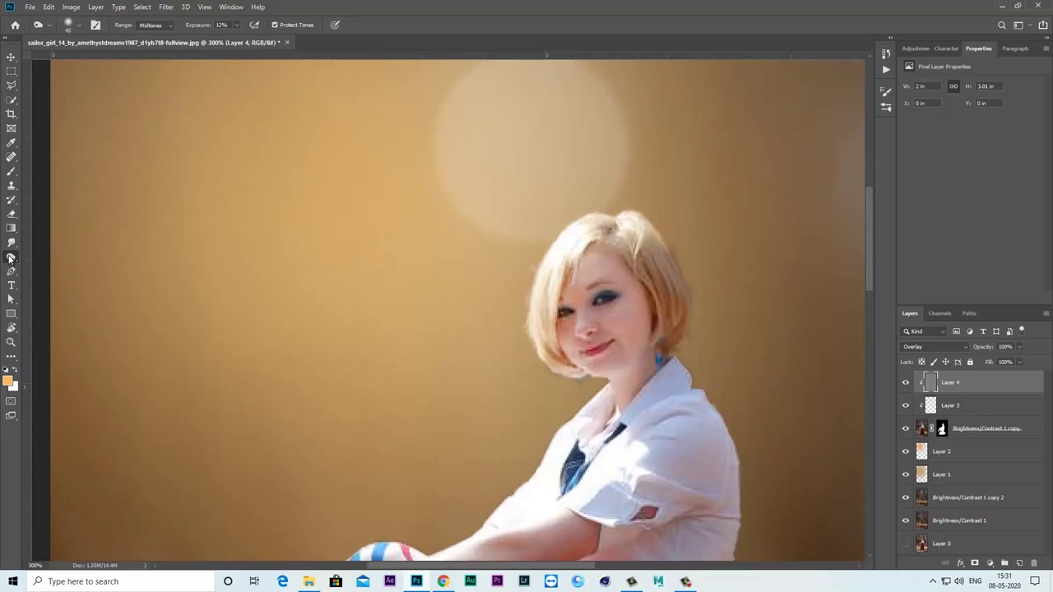
right_click(10, 258)
Burn the forehead, right cheek, chin and neck with a small brush.
left_click(78, 263)
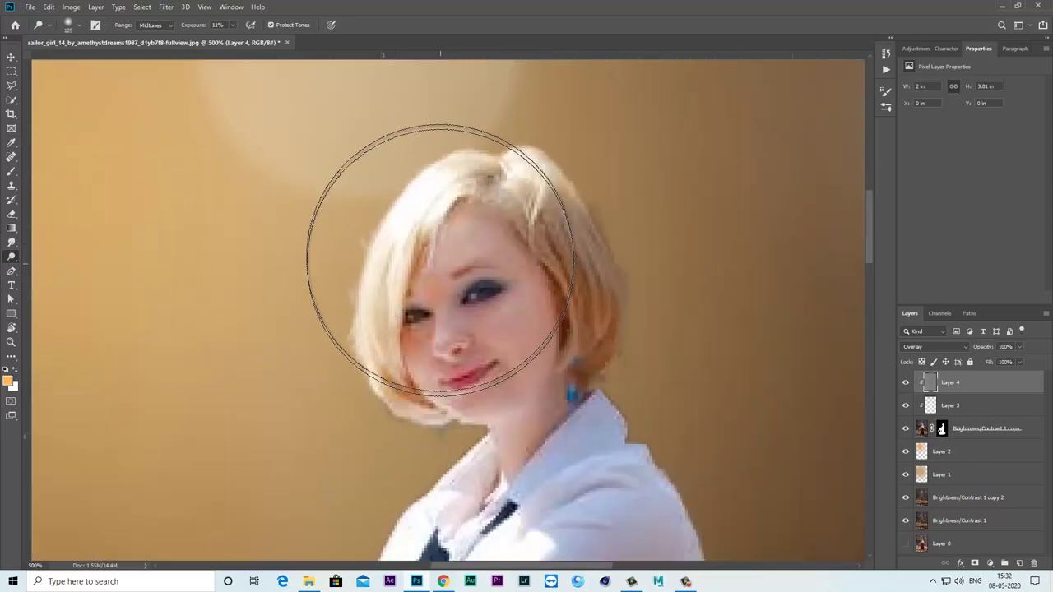
key("bracketleft")
key("bracketleft")
key("bracketleft")
key("bracketleft")
key("bracketleft")
key("bracketleft")
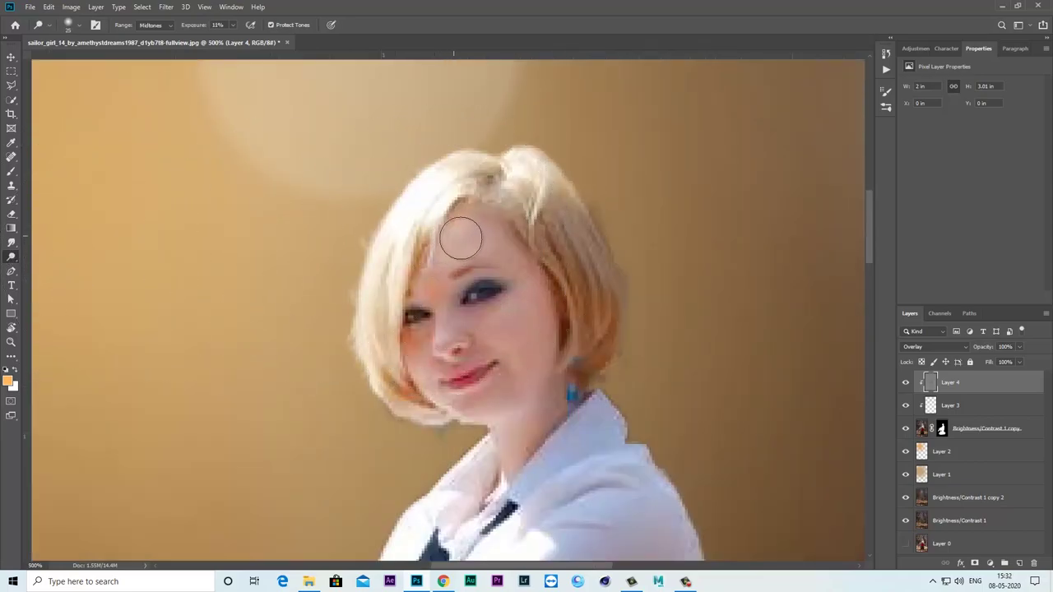
mouse_move(460, 238)
left_mouse_down()
mouse_move(486, 241)
mouse_move(470, 237)
left_mouse_up()
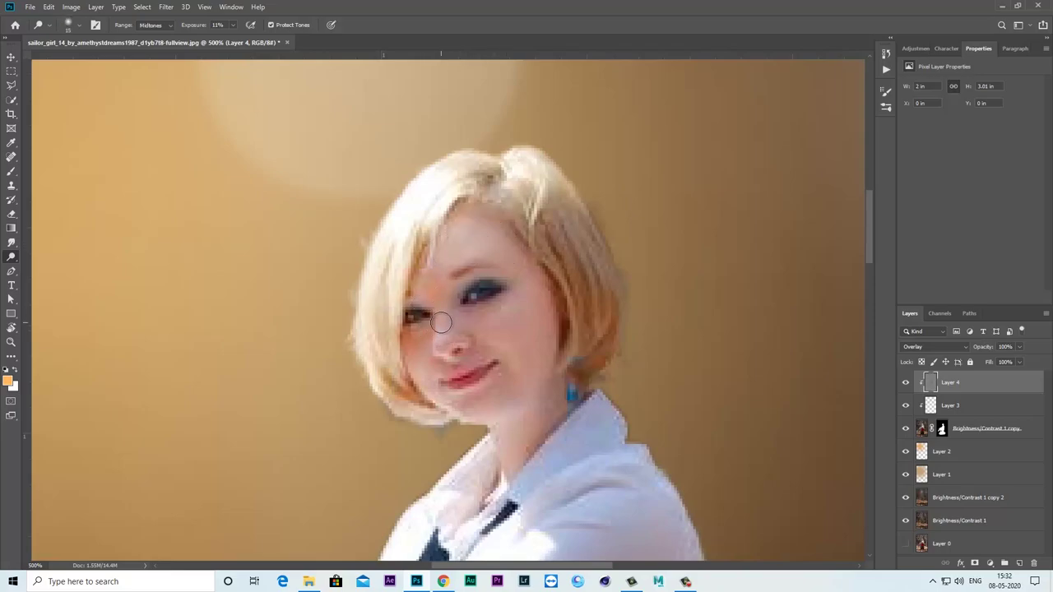
left_click_drag(520, 317, 517, 305)
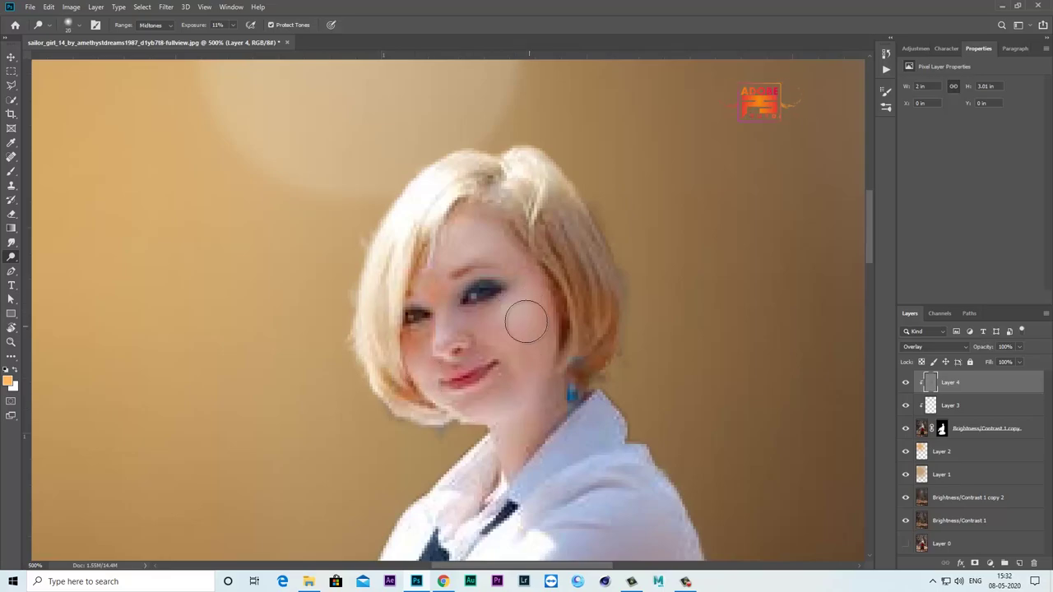
Lower burn exposure to 6%, zoom out, and compare Layer 4 toggled off and on.
key("ctrl+0")
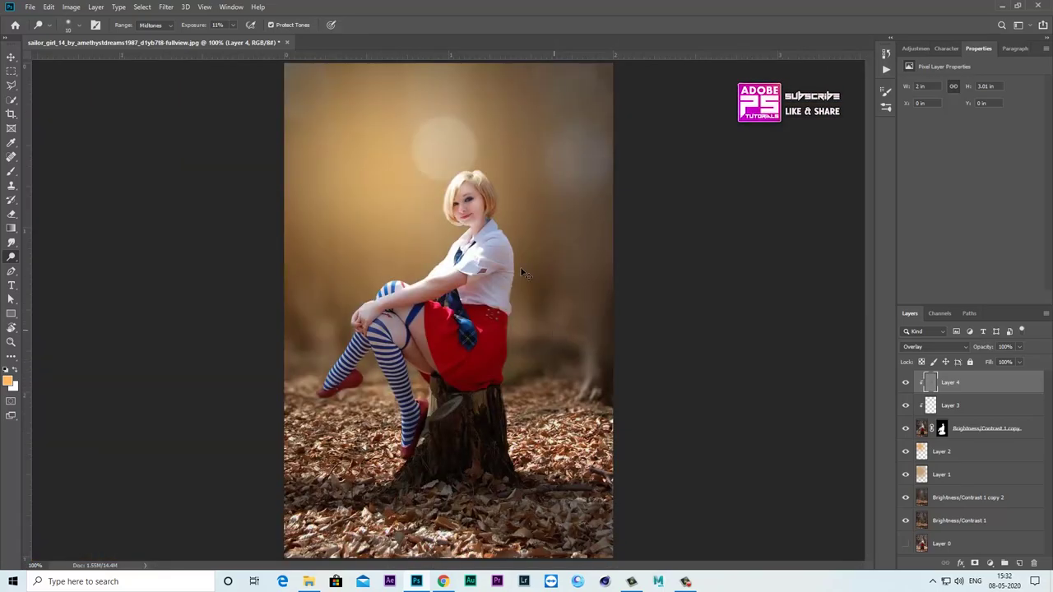
scroll(520, 267, "up", 3)
scroll(440, 284, "down", 1)
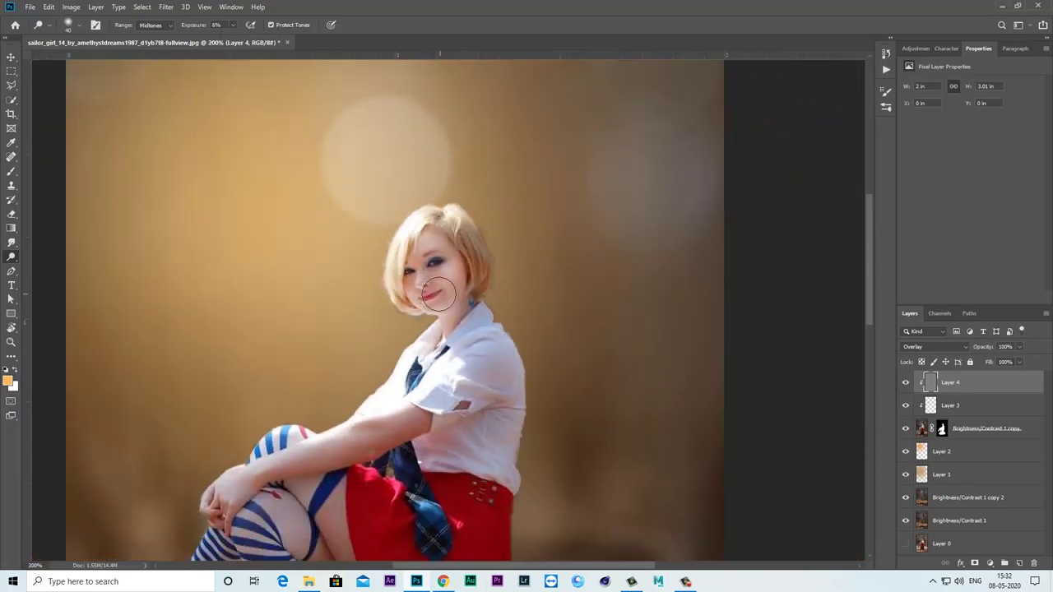
key("ctrl+0")
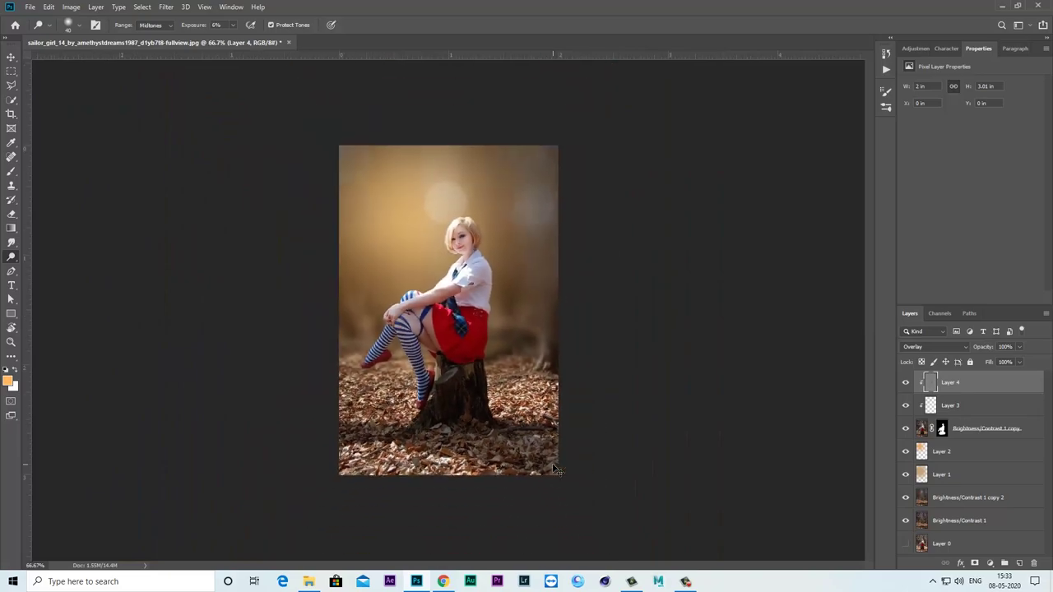
left_click(904, 382)
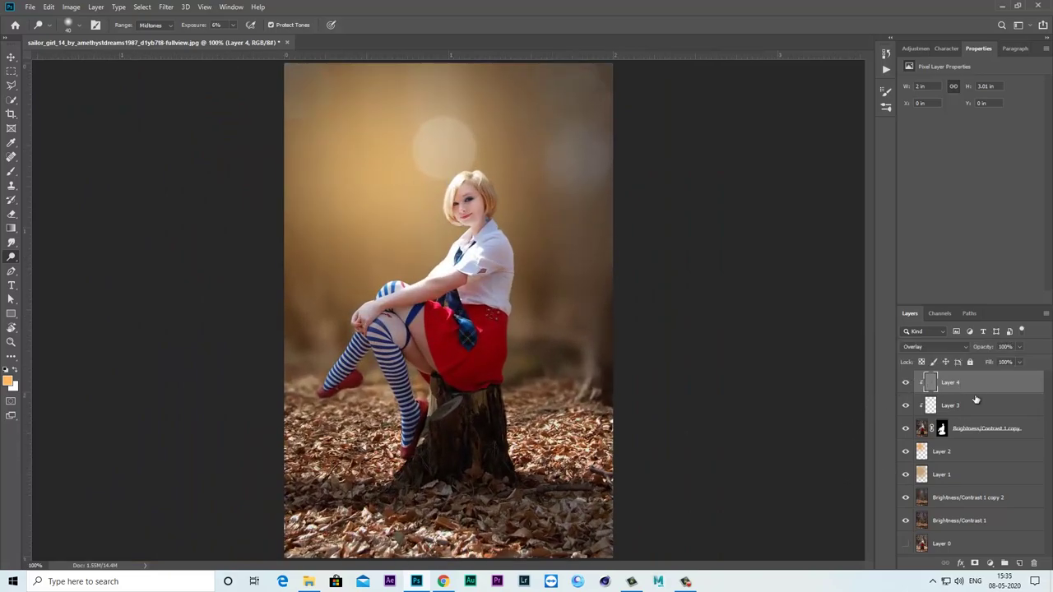
Create a solid black (000000) Color Fill 1 layer at 43% opacity.
left_click(989, 564)
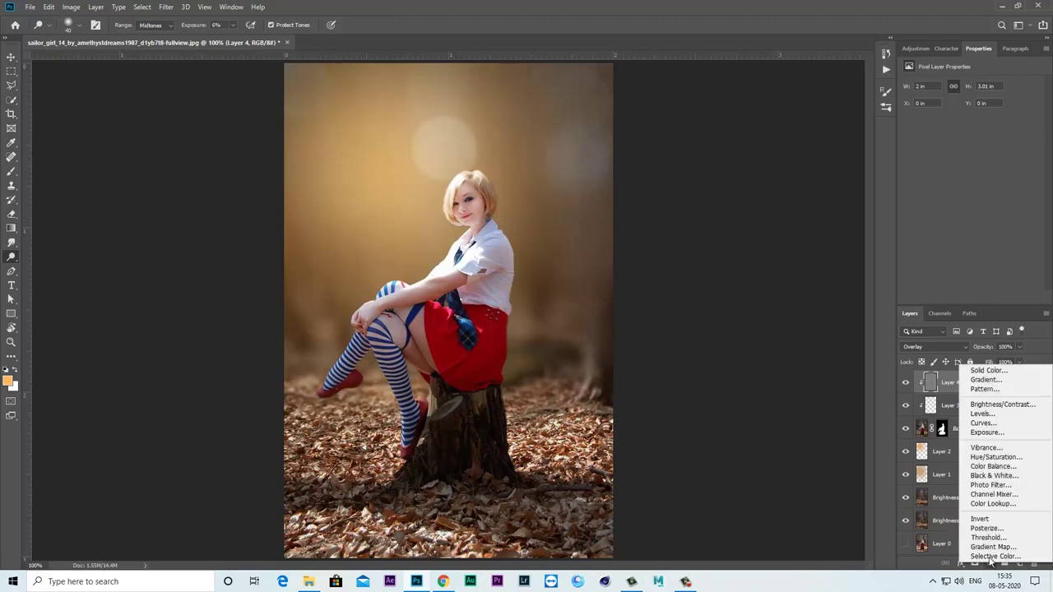
left_click(977, 374)
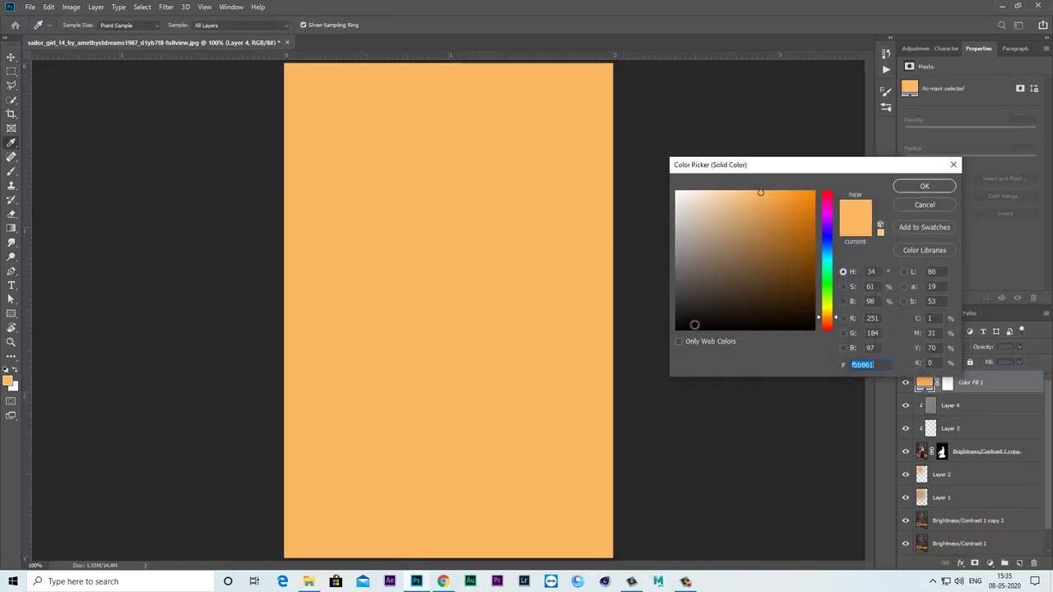
left_click_drag(694, 324, 626, 338)
left_click(917, 190)
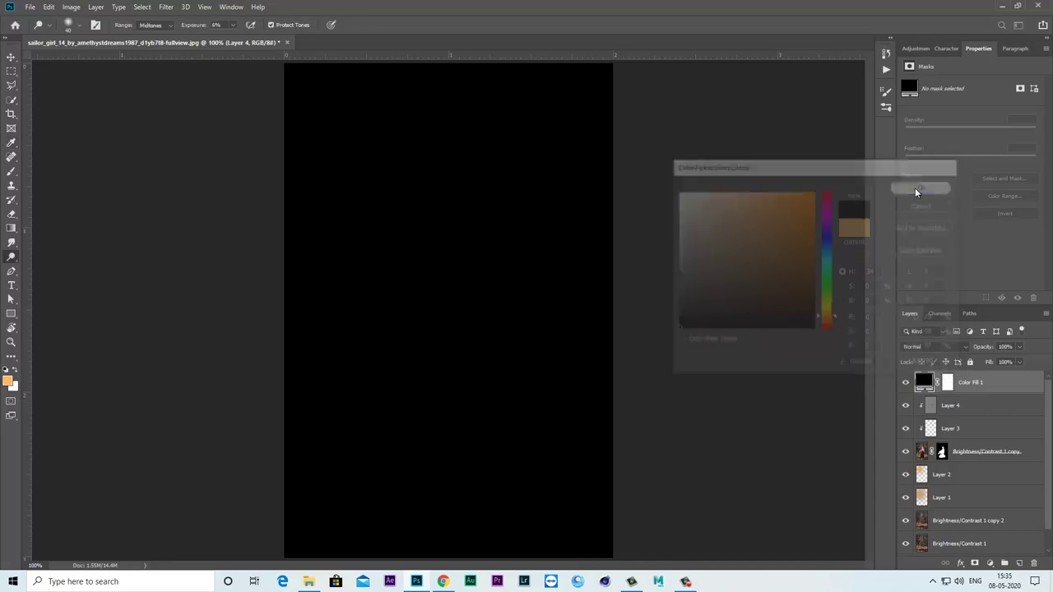
left_click_drag(1017, 358, 992, 363)
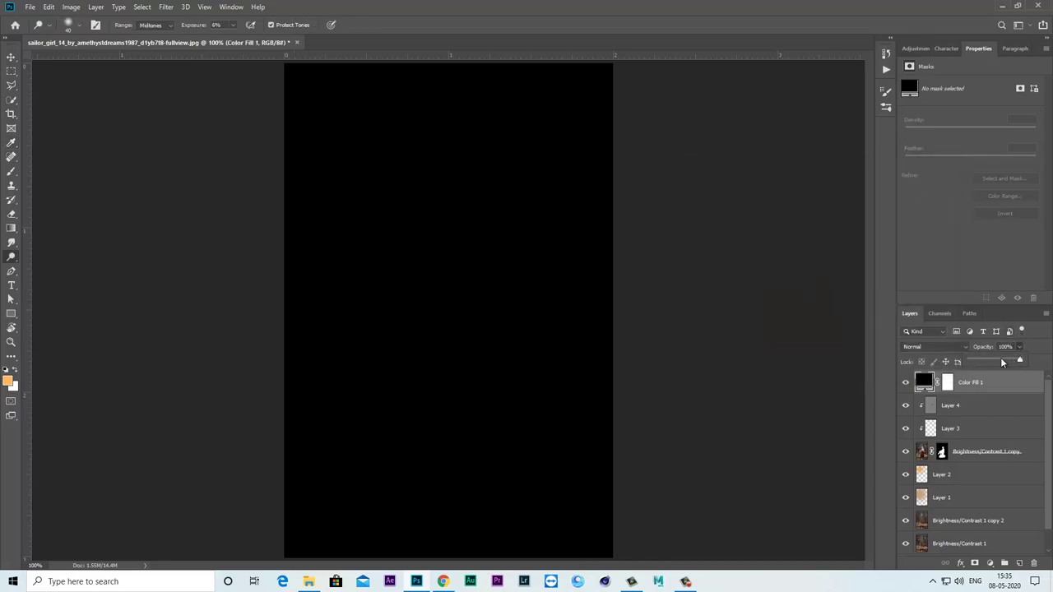
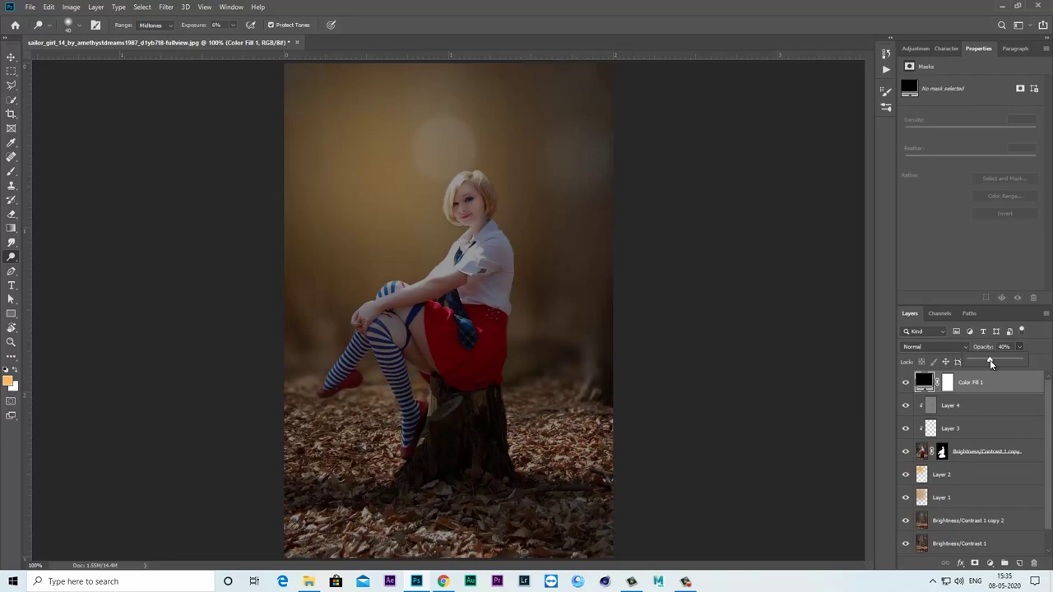
Ready a large soft black brush on the Color Fill 1 mask, with the whole photo in view.
left_click(6, 371)
left_click(10, 171)
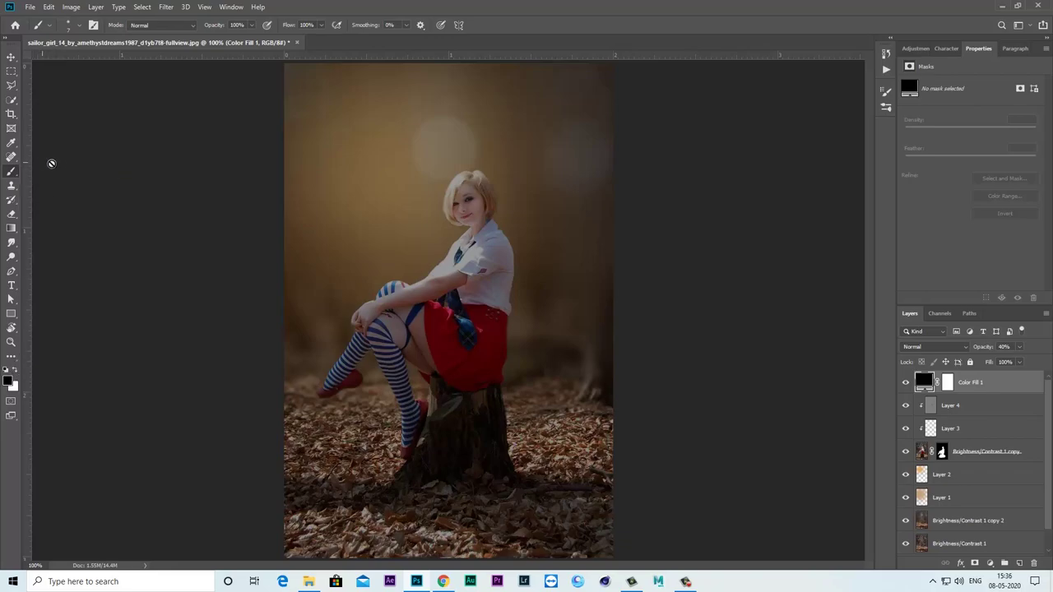
left_click(946, 382)
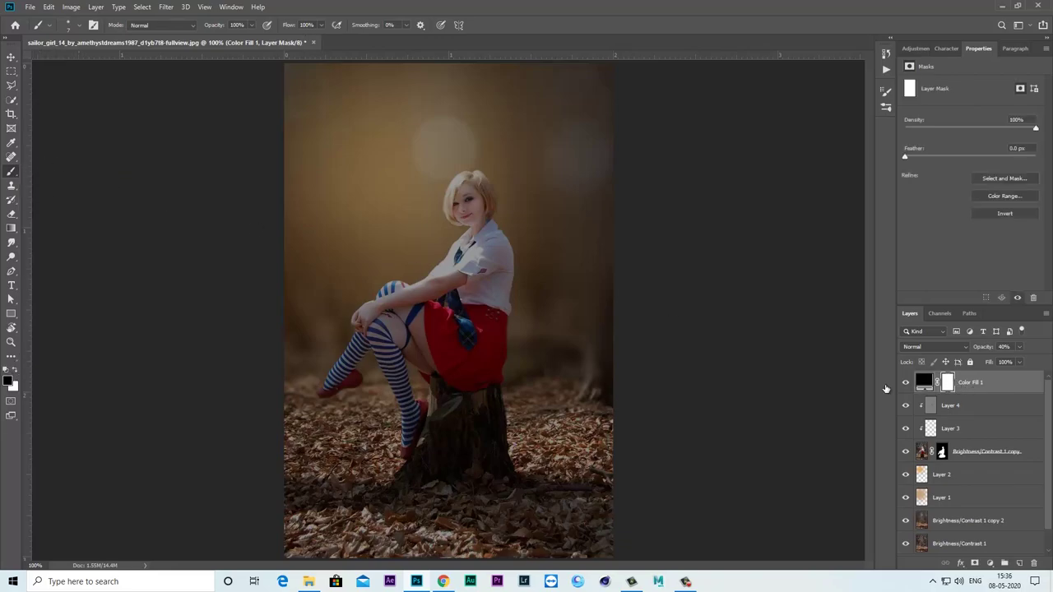
left_click(80, 26)
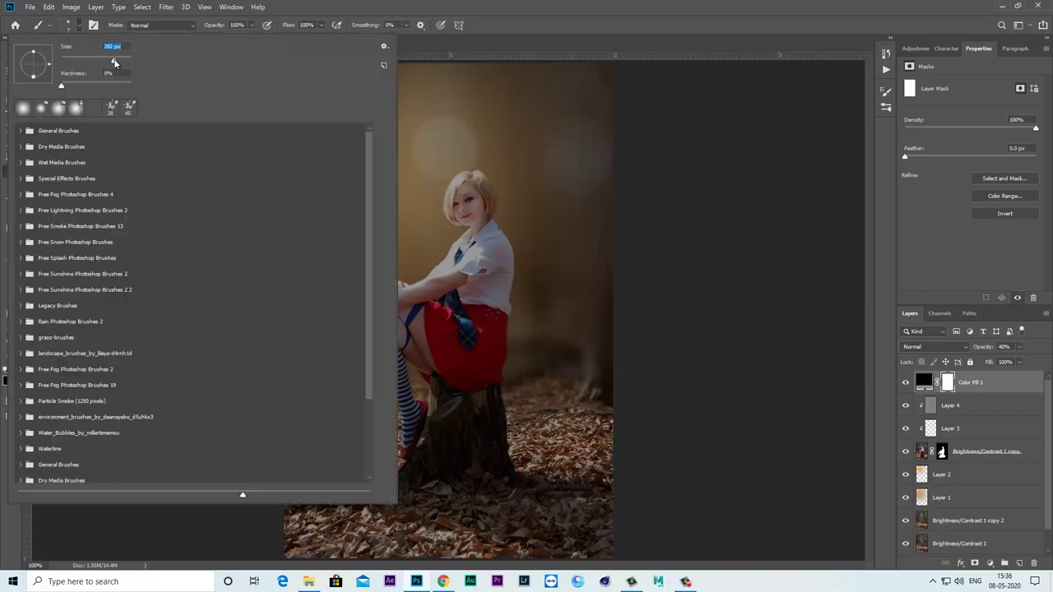
key("Return")
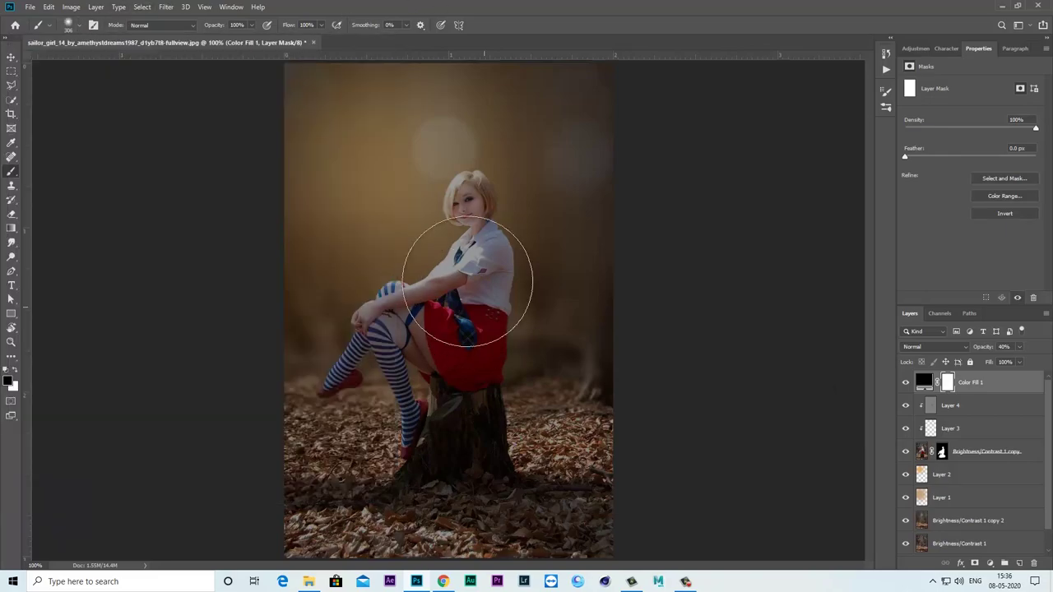
key("ctrl+minus")
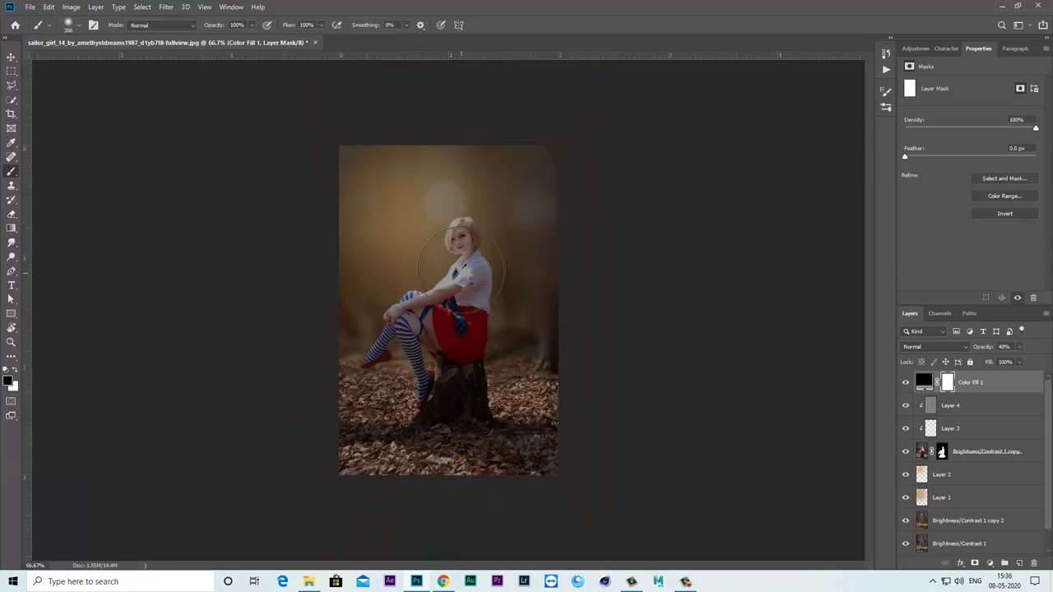
key("bracketright")
key("bracketright")
key("bracketright")
key("bracketright")
key("bracketright")
key("bracketright")
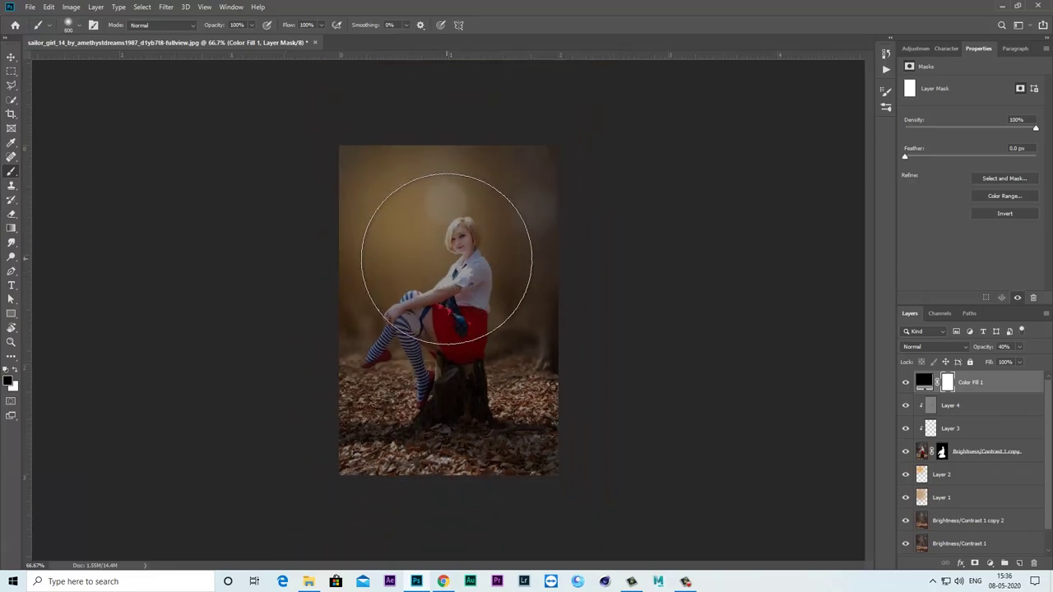
Paint the mask at 53% opacity to clear darkening from top and centre, keeping the left edge.
mouse_move(447, 258)
left_mouse_down()
mouse_move(406, 259)
mouse_move(434, 211)
mouse_move(387, 217)
mouse_move(470, 206)
mouse_move(451, 285)
mouse_move(434, 287)
mouse_move(521, 223)
mouse_move(518, 249)
left_mouse_up()
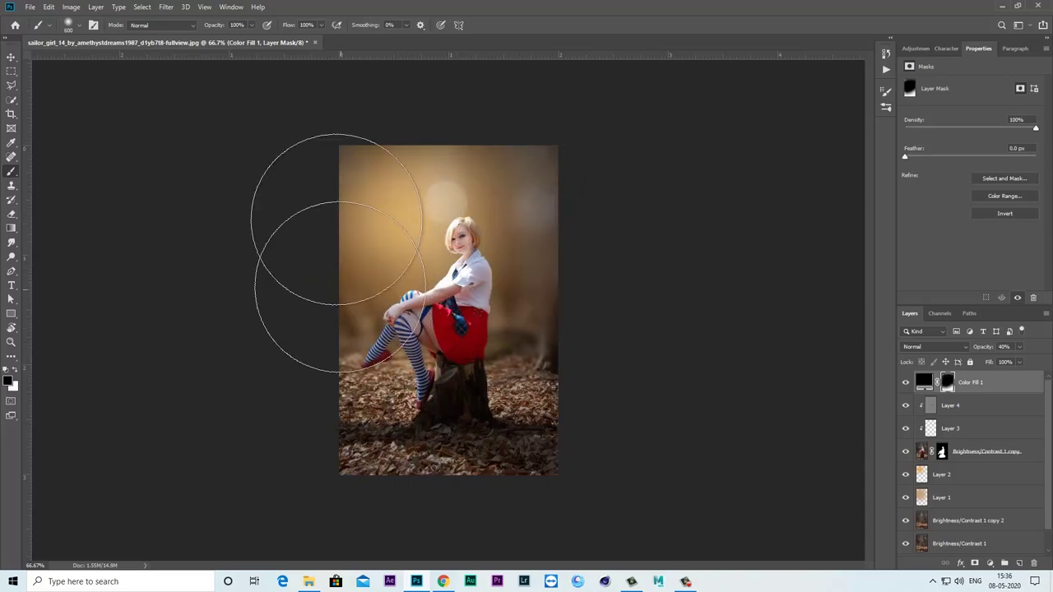
left_click(905, 382)
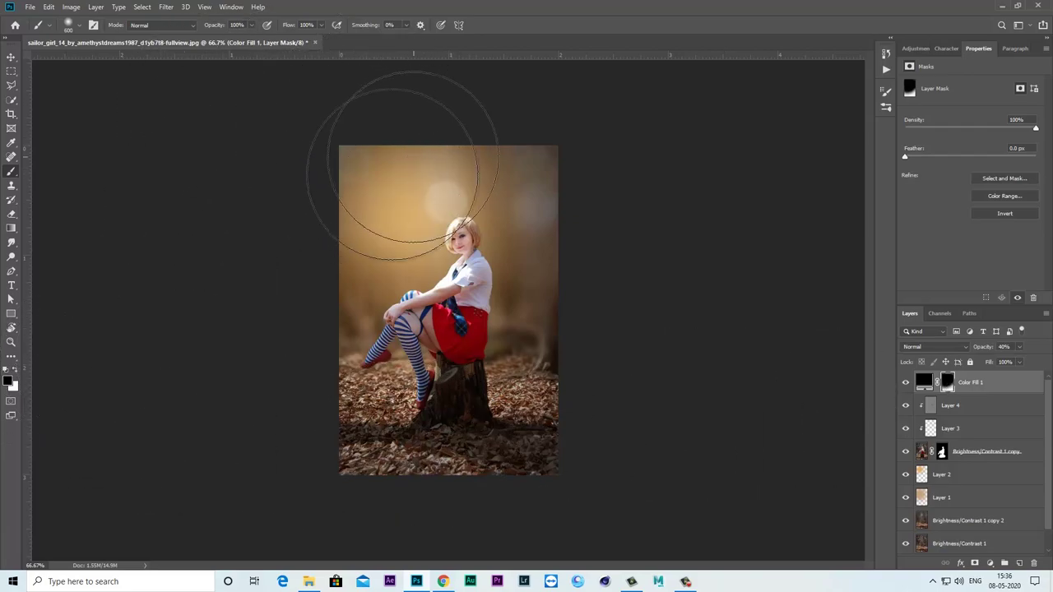
left_click(16, 371)
left_click_drag(550, 126, 277, 211)
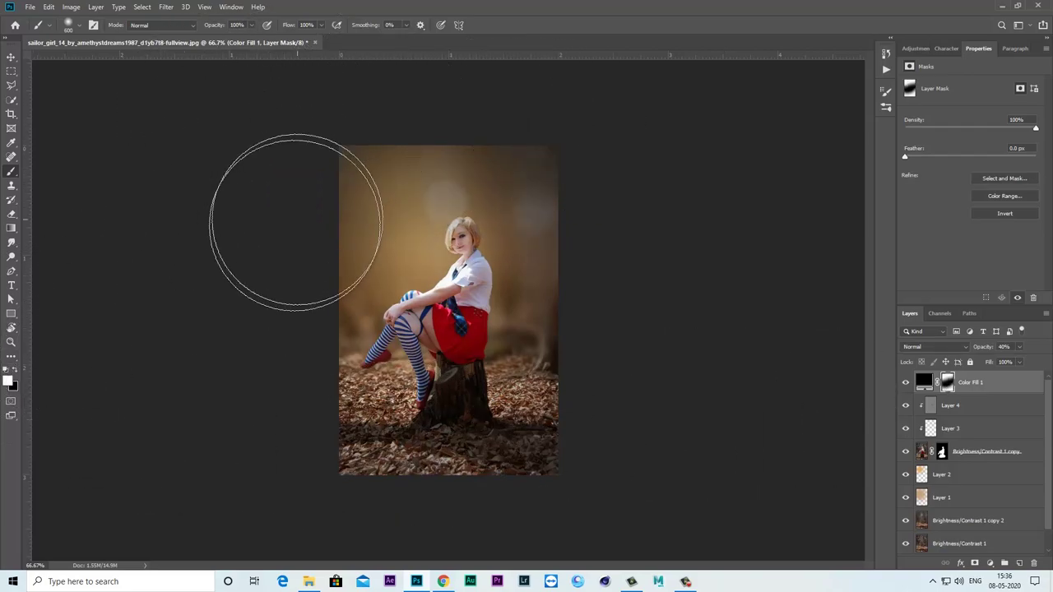
left_click(17, 371)
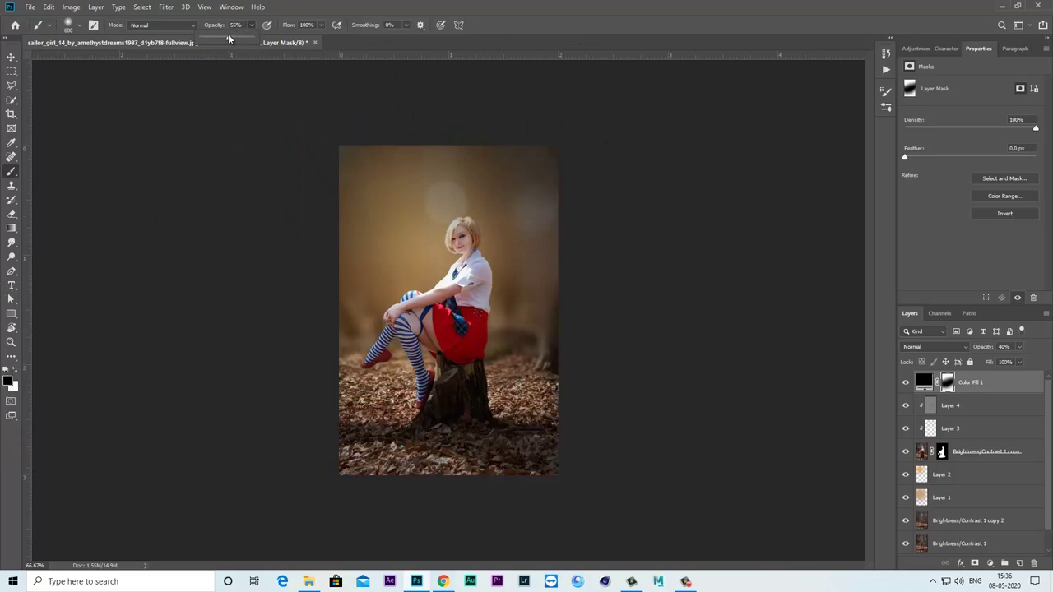
left_click_drag(229, 39, 226, 38)
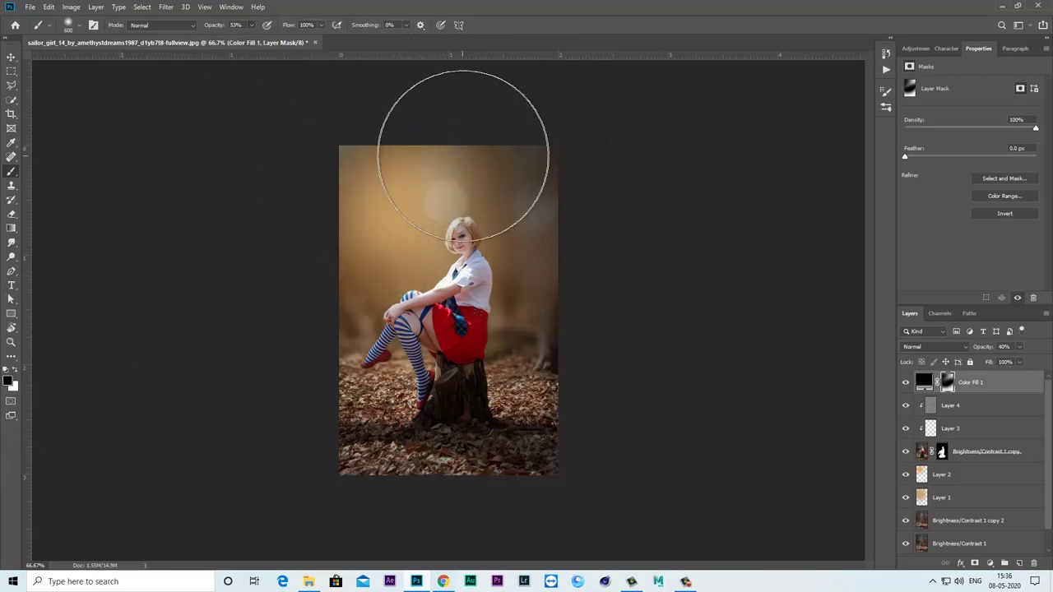
left_click_drag(462, 156, 513, 176)
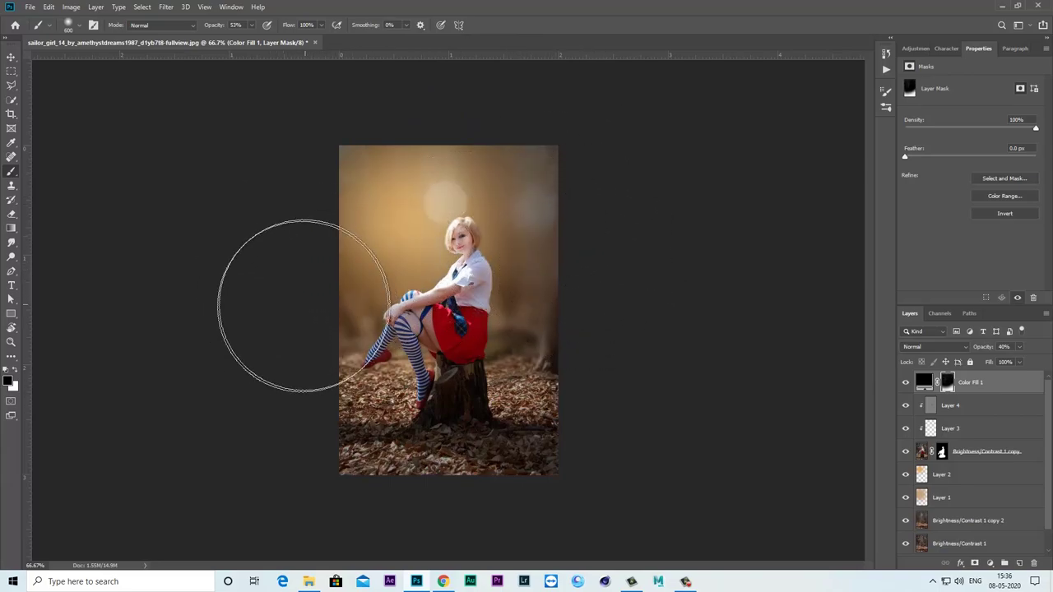
Add a new layer above Color Fill 1 and paint a soft #549bc9 blue glow over the girl.
left_click(924, 381)
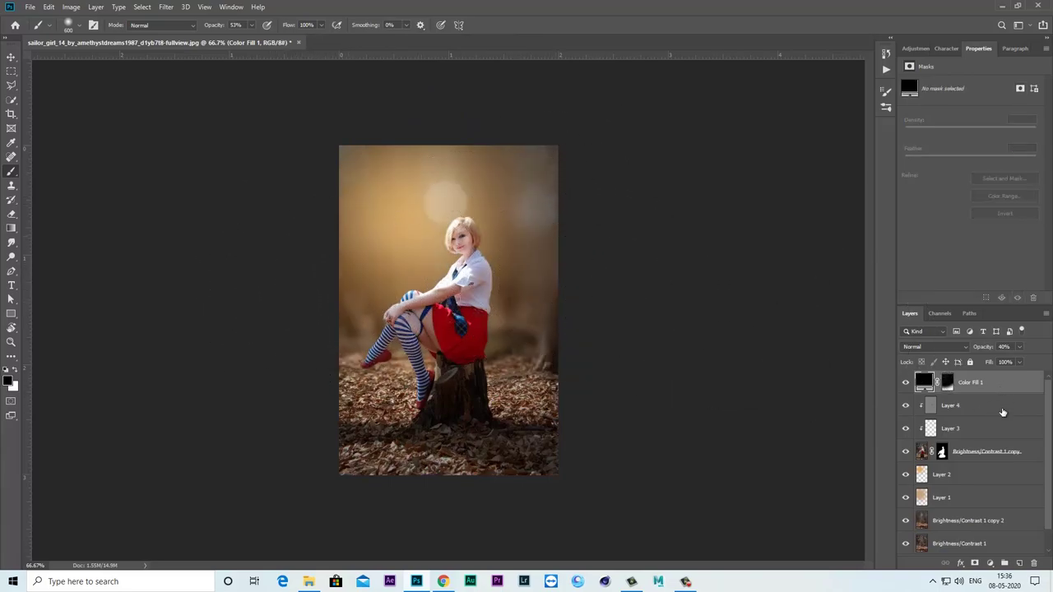
left_click(1020, 565)
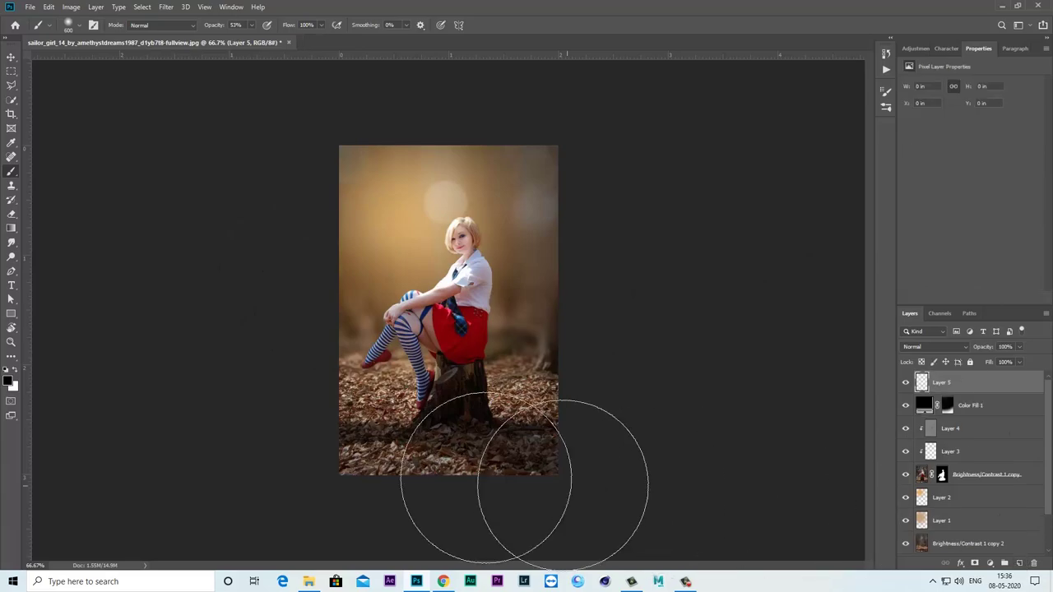
left_click(8, 381)
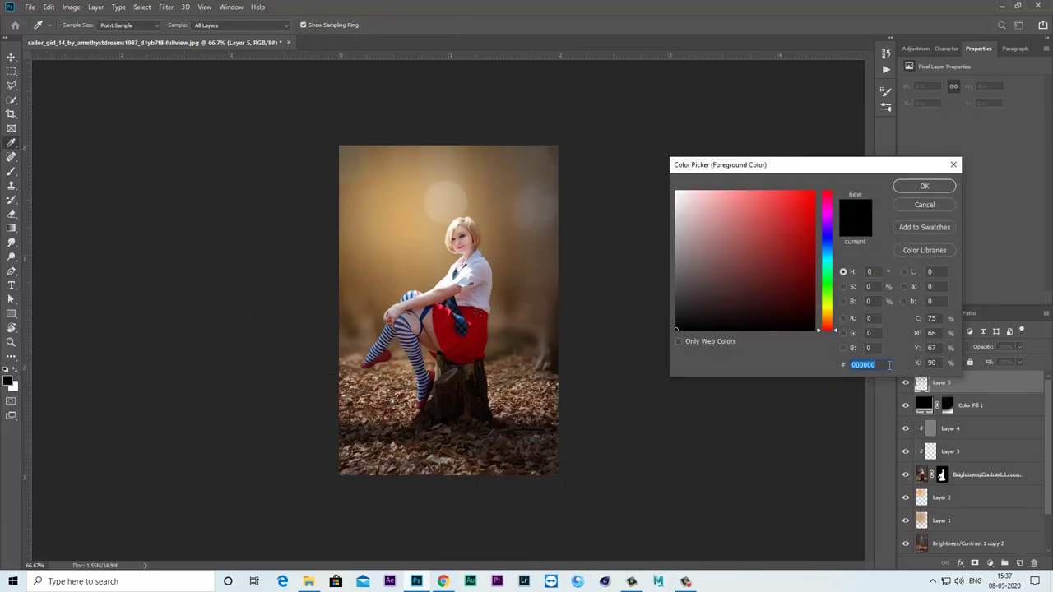
type("54")
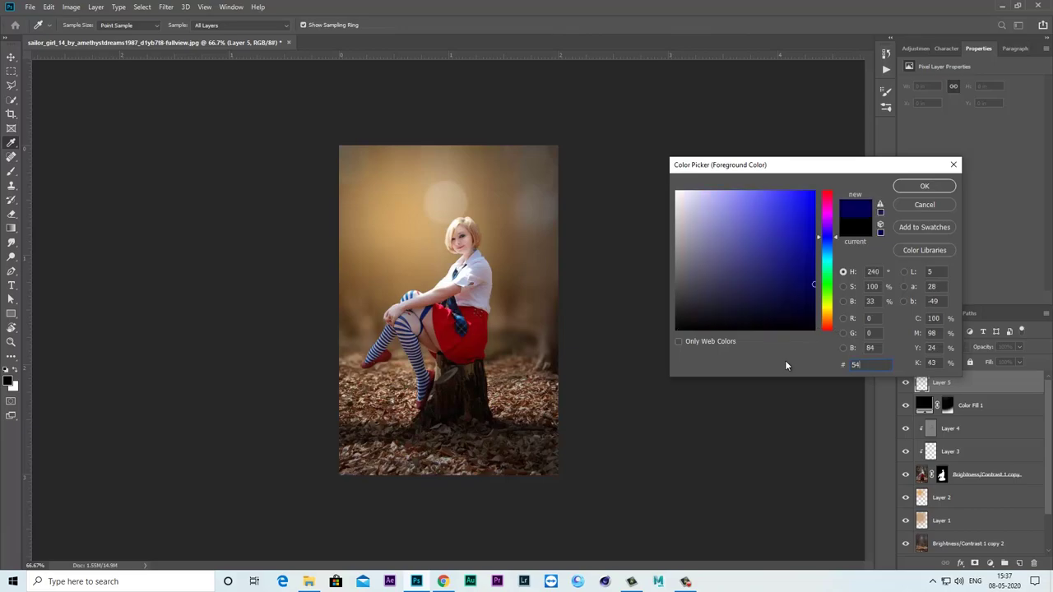
type("9b")
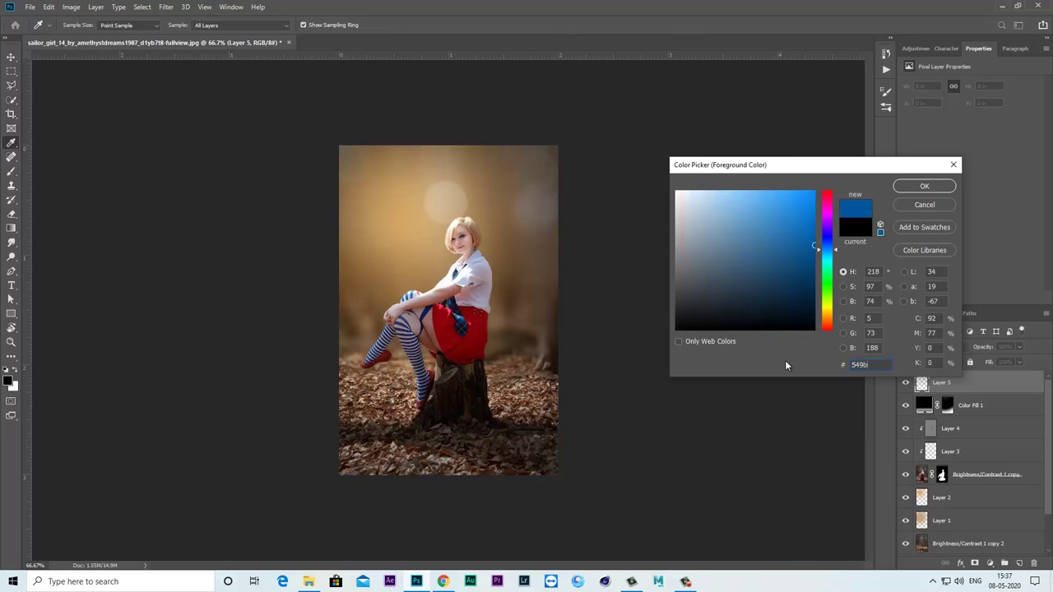
type("c9")
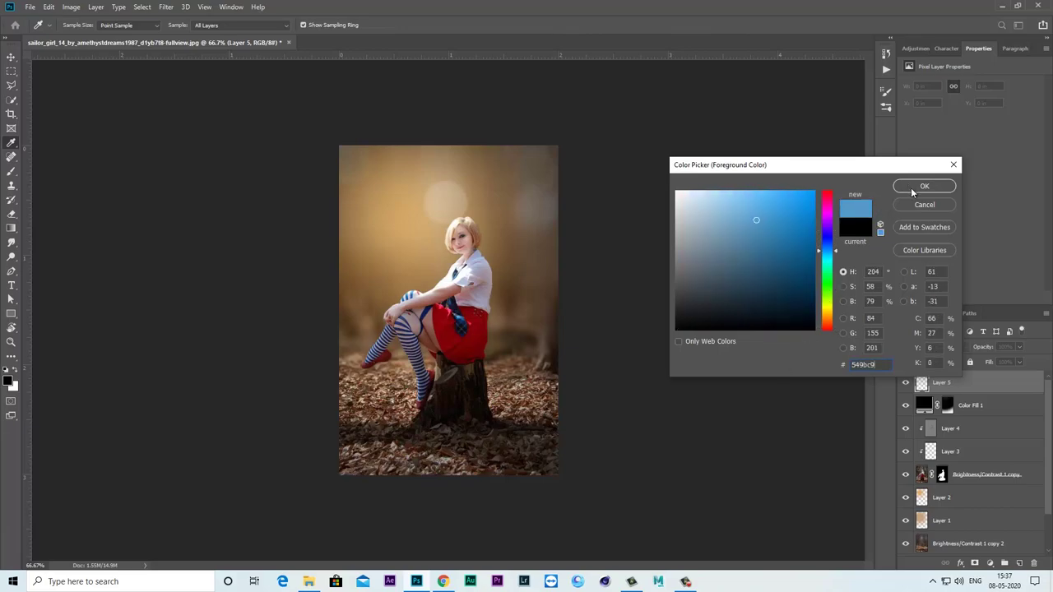
left_click(912, 189)
key("b")
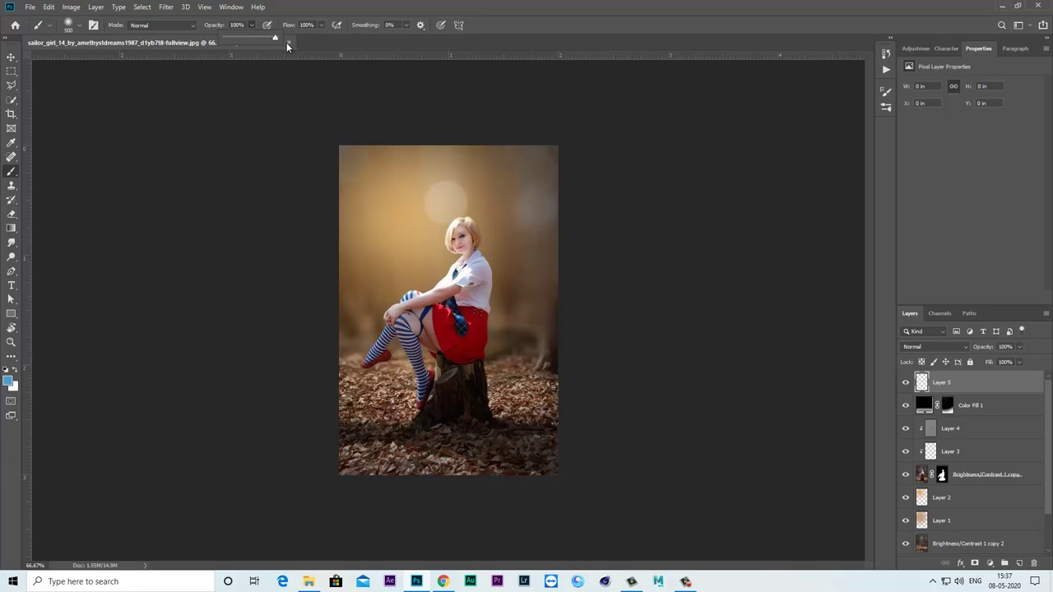
left_click_drag(448, 292, 473, 325)
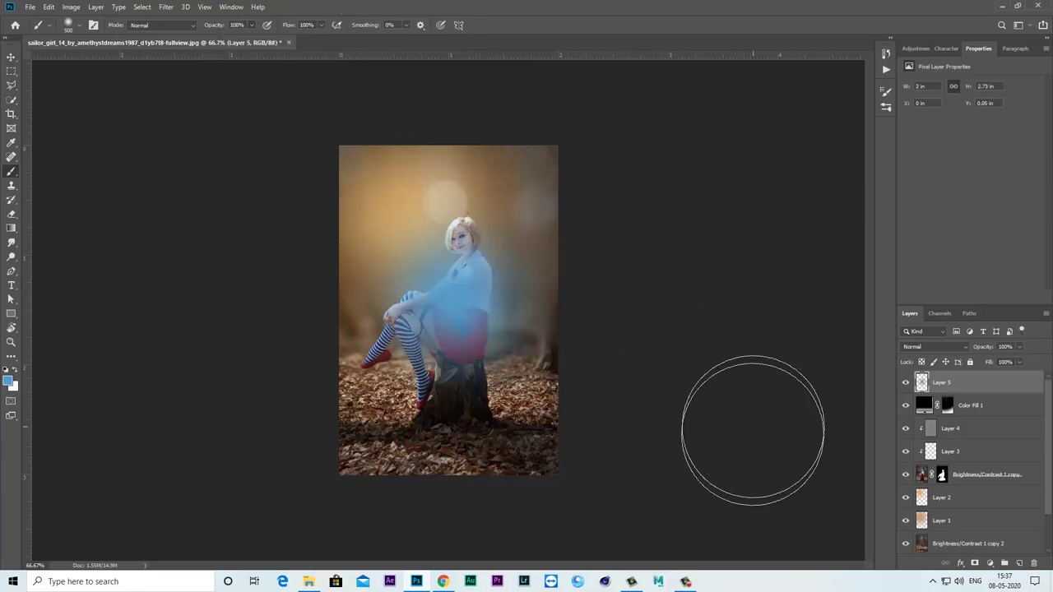
Transform the blue glow, moving it right and down and enlarging it over the right side.
key("ctrl+t")
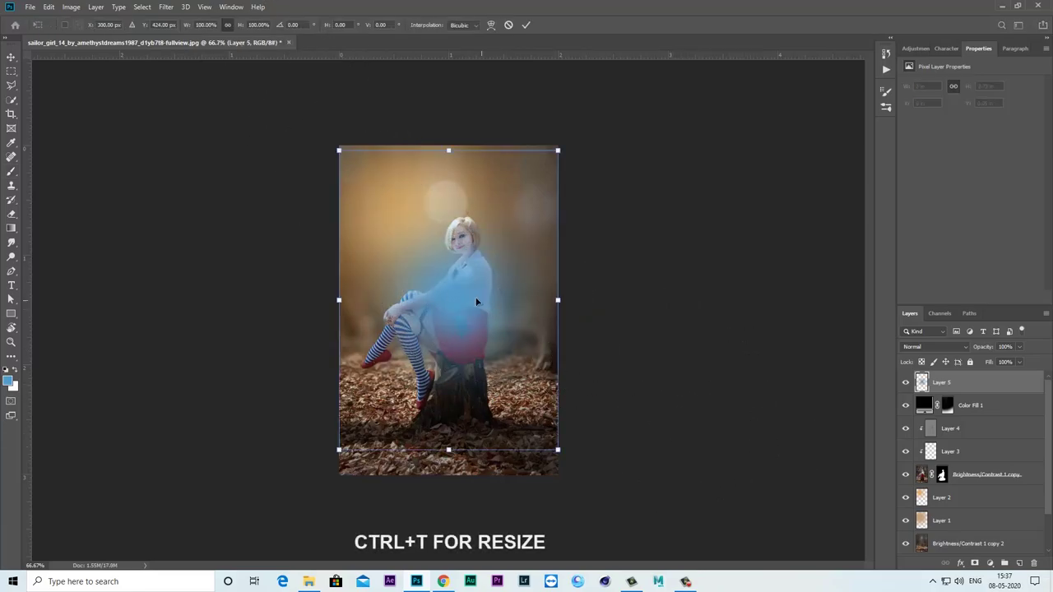
left_click_drag(476, 302, 548, 339)
mouse_move(630, 186)
left_mouse_down()
mouse_move(692, 109)
mouse_move(727, 33)
left_mouse_up()
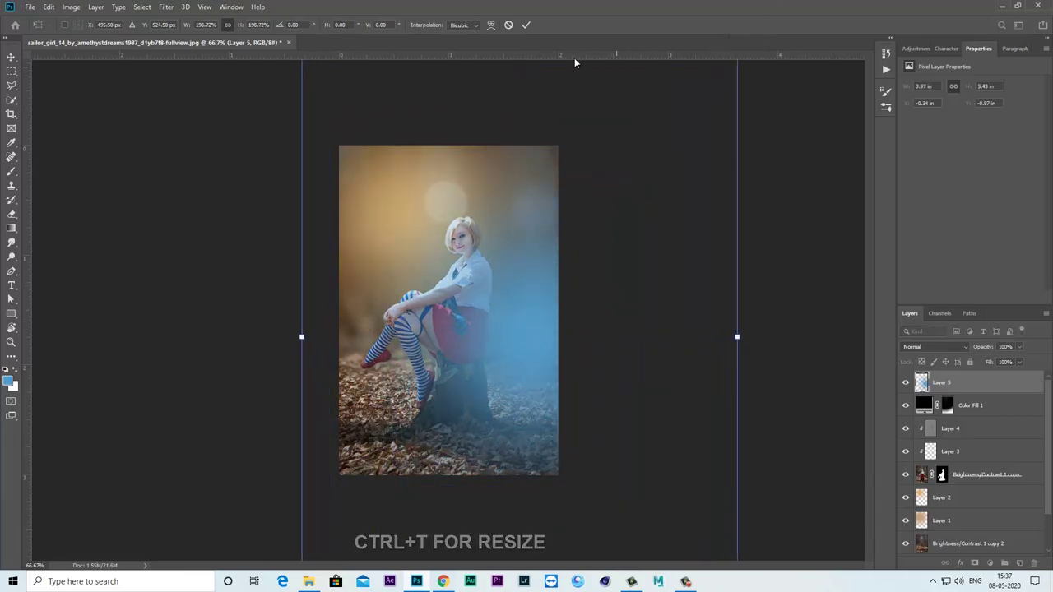
left_click(525, 25)
key("b")
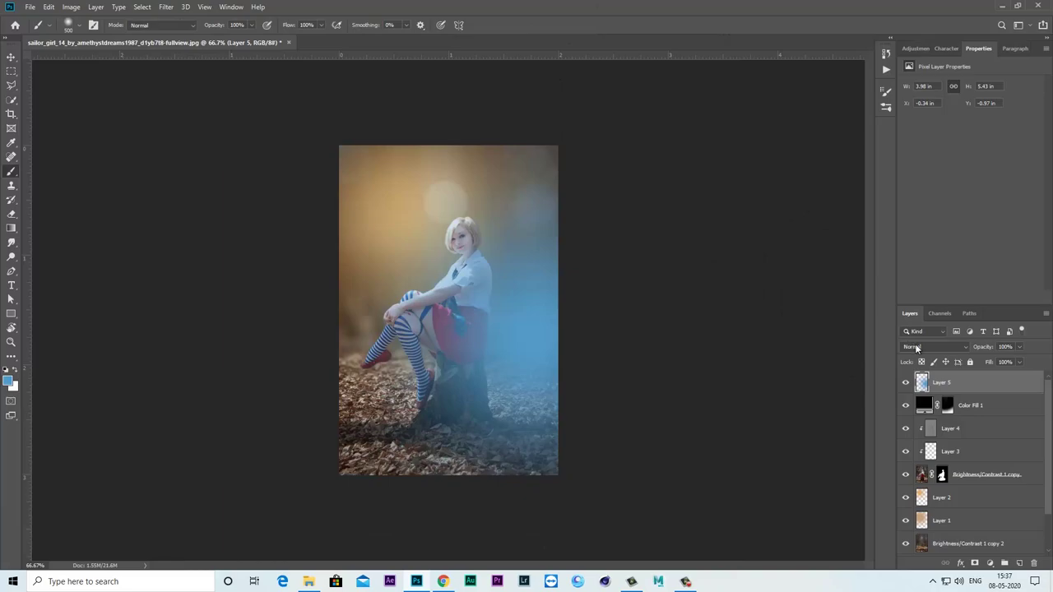
left_click(917, 348)
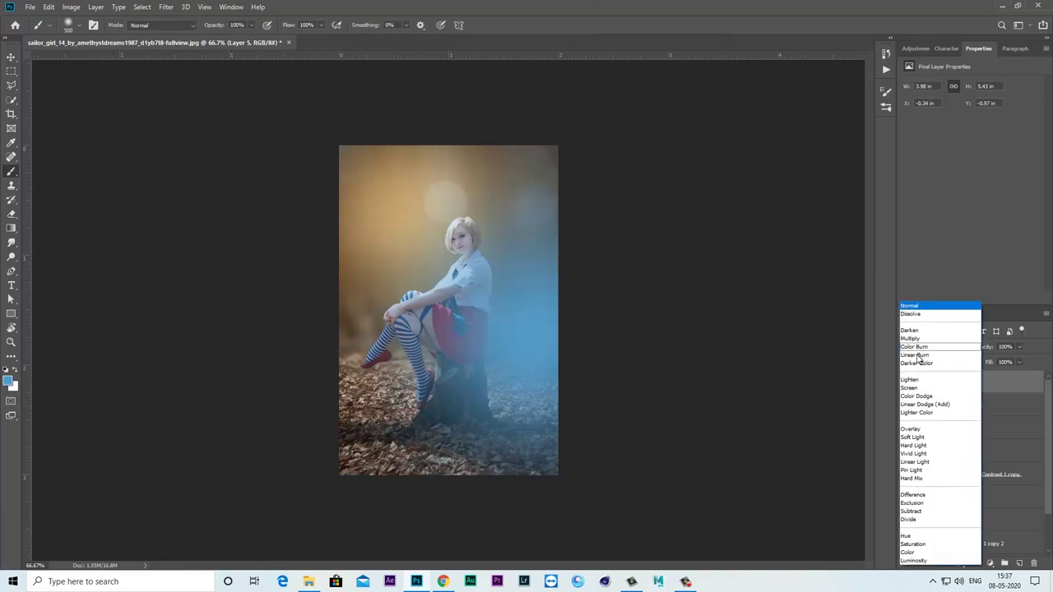
Blend Layer 5 as Overlay and duplicate it as Layer 5 copy.
left_click(912, 430)
right_click(991, 385)
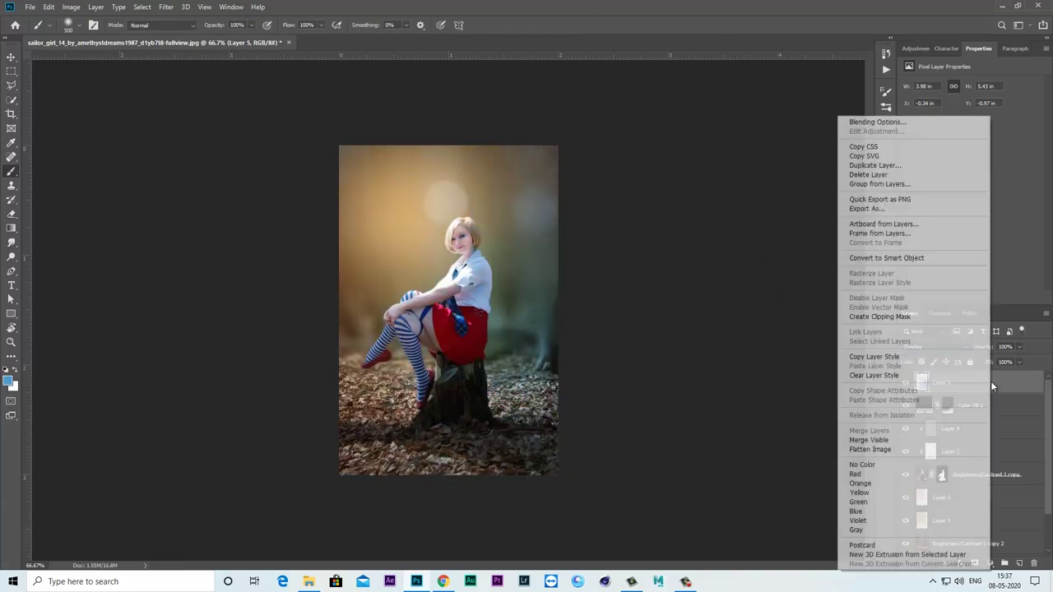
left_click(875, 167)
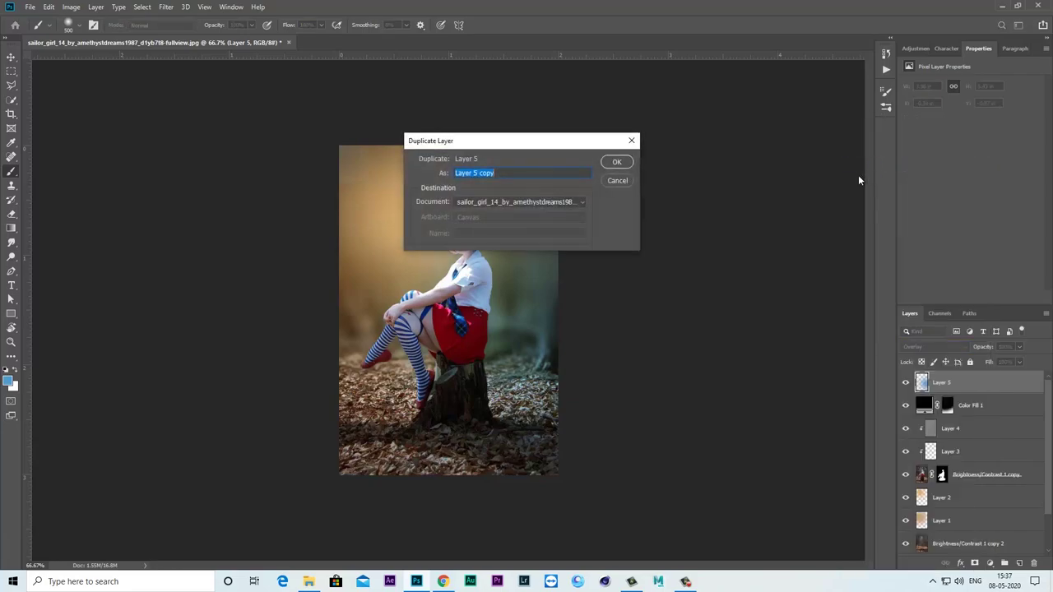
left_click(617, 163)
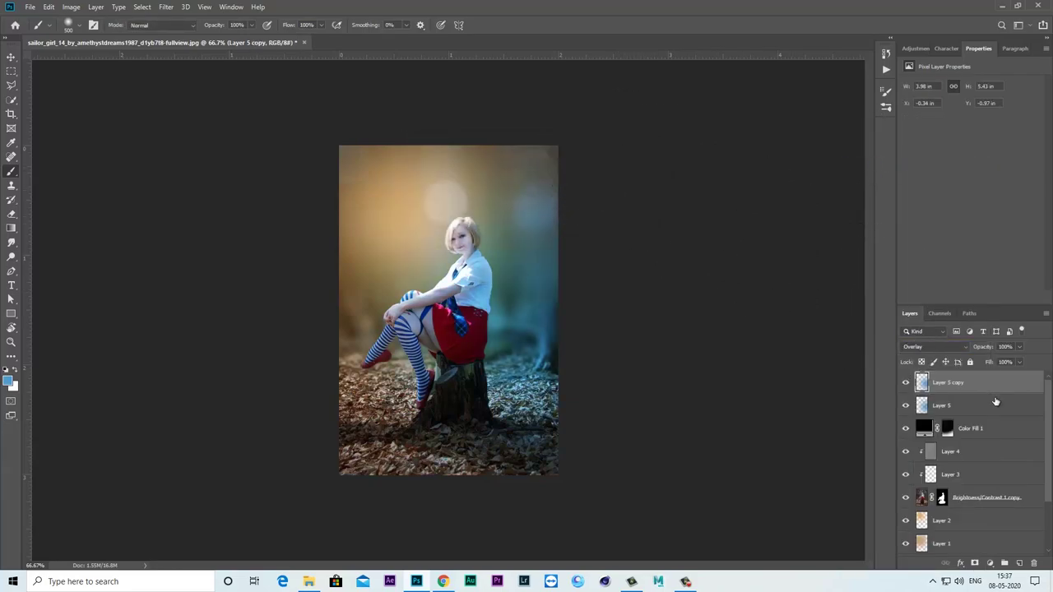
Set Layer 5 copy to Screen at about 42% opacity and view at 100%.
left_click(932, 346)
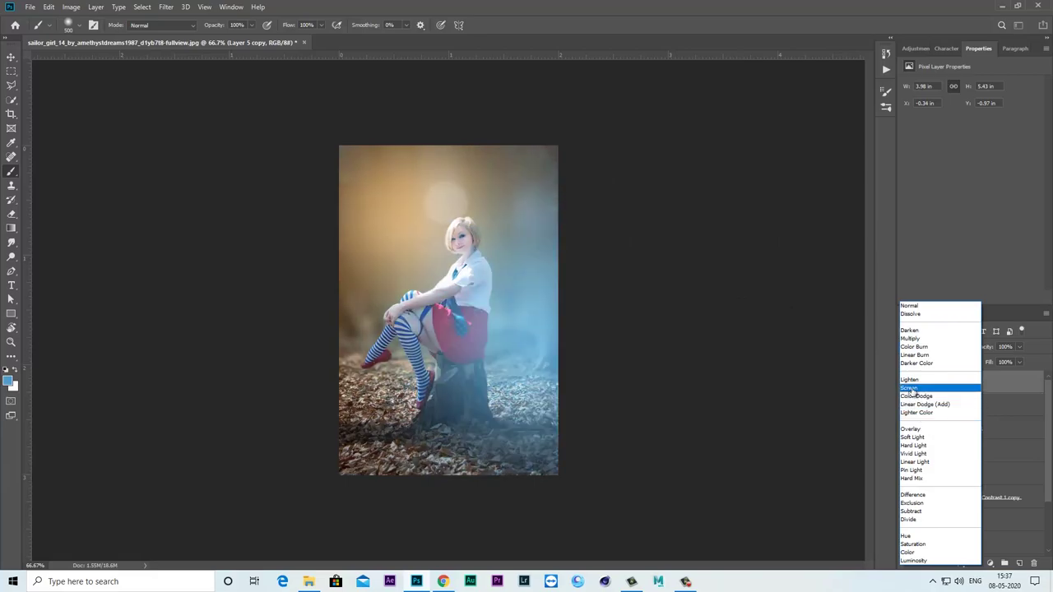
left_click(910, 388)
left_click_drag(1003, 359, 991, 363)
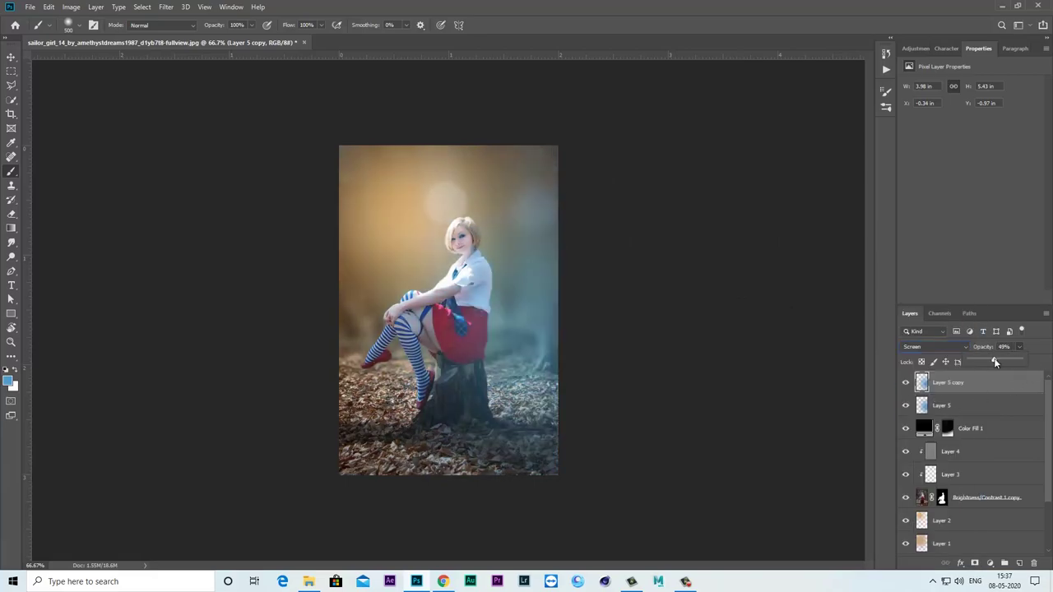
left_click(906, 384)
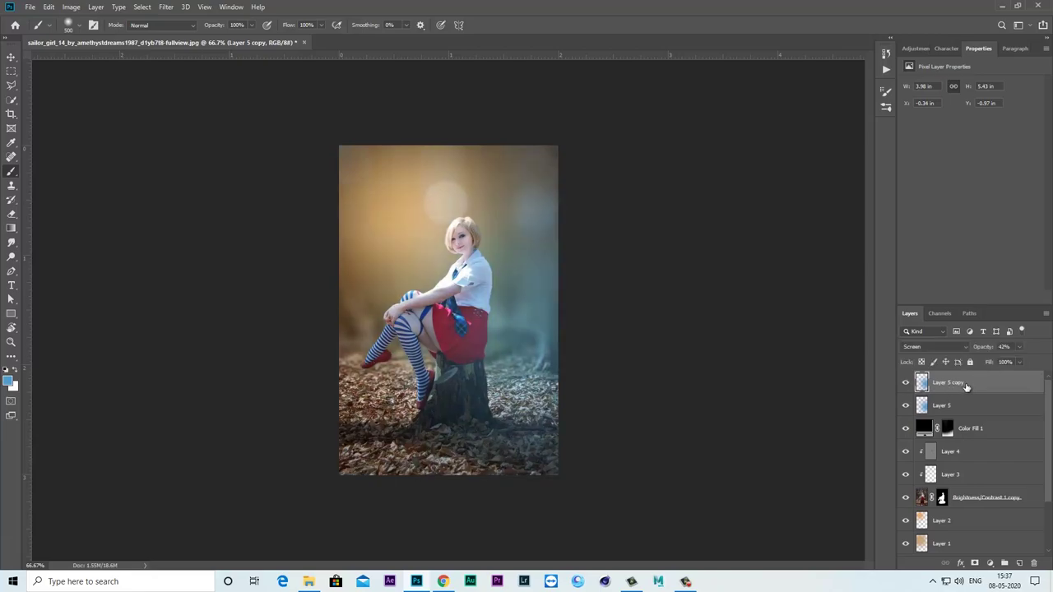
key("ctrl+plus")
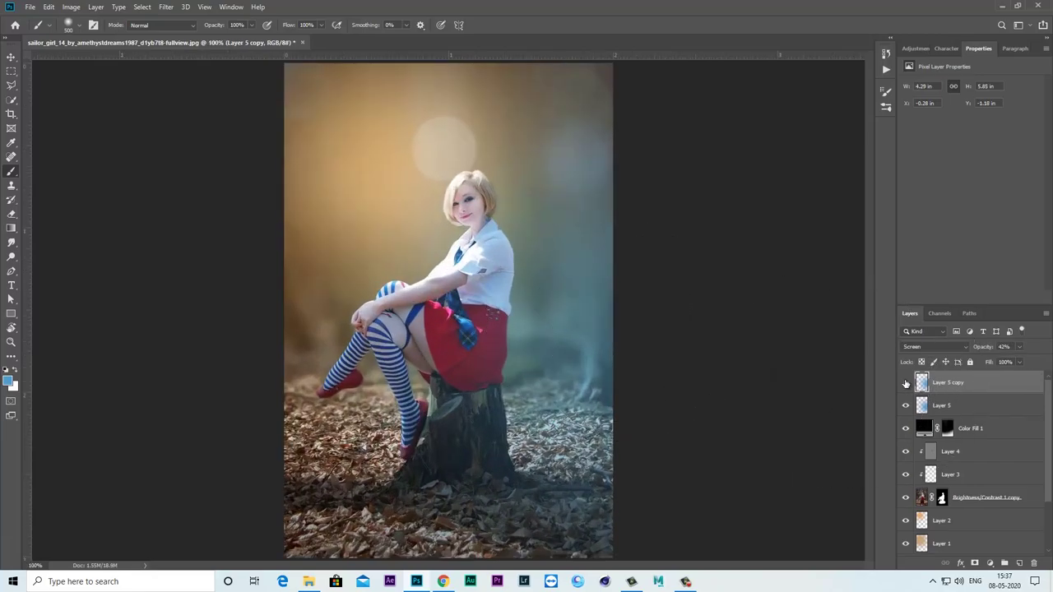
Compare the blue haze on and off, then add a new layer with foreground colour #ffd18c.
left_click(906, 383)
left_click(906, 382)
left_click(905, 383)
left_click(906, 383)
left_click(1019, 563)
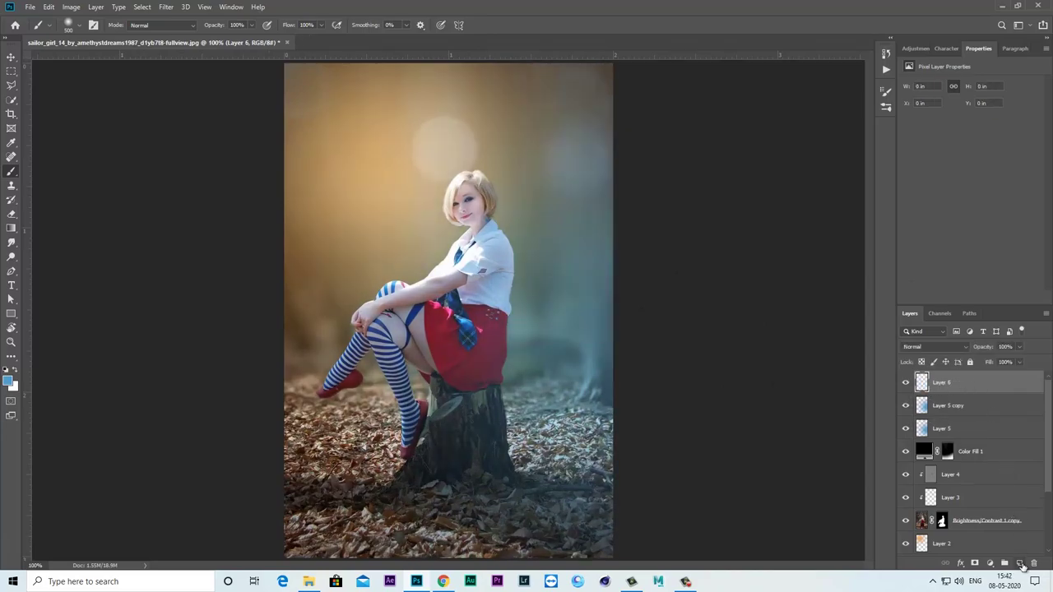
left_click(7, 381)
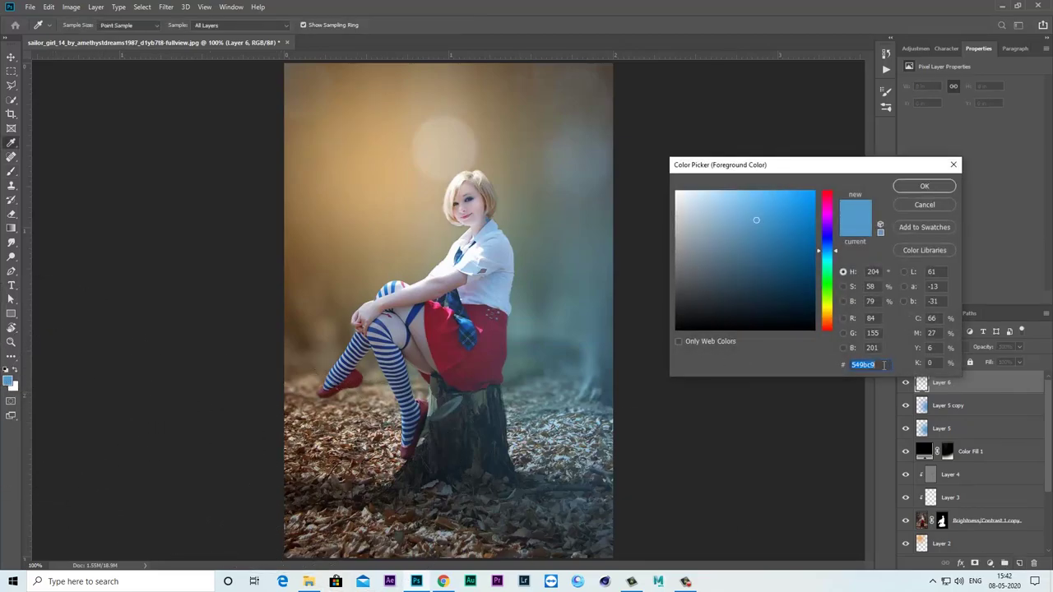
type("ffd")
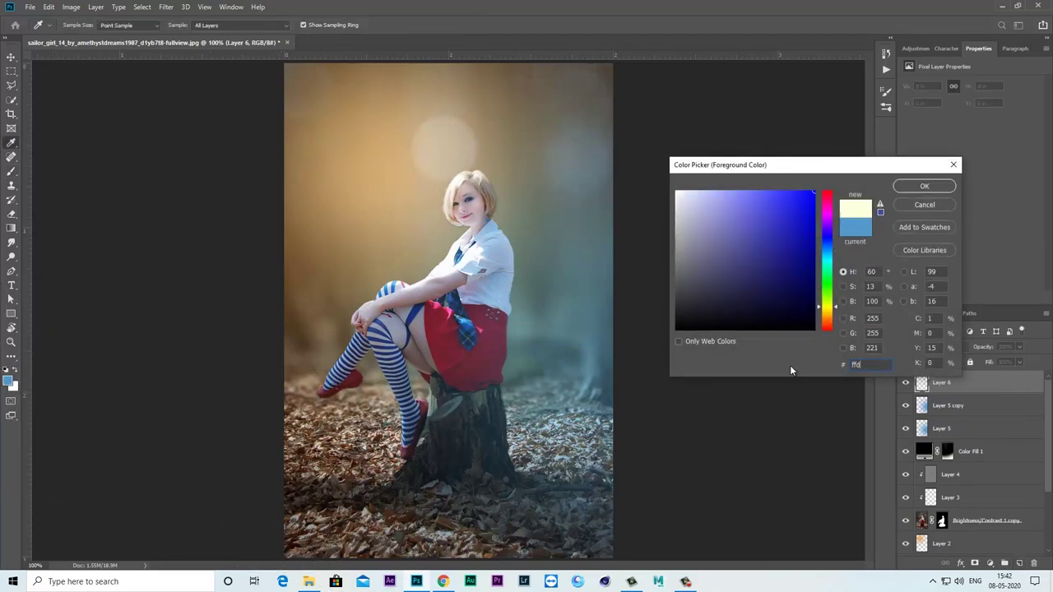
type("18")
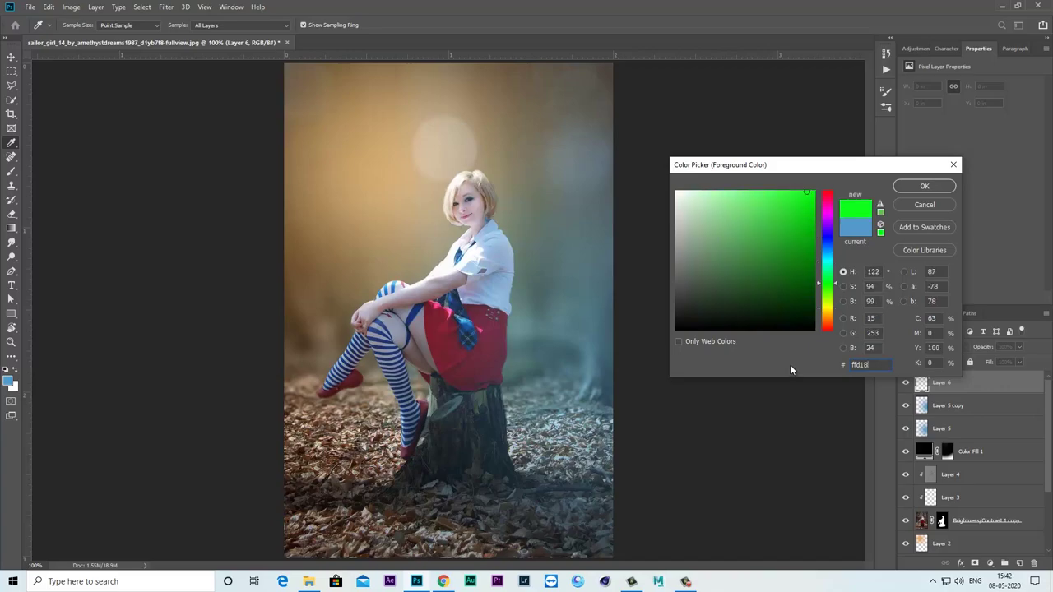
type("c")
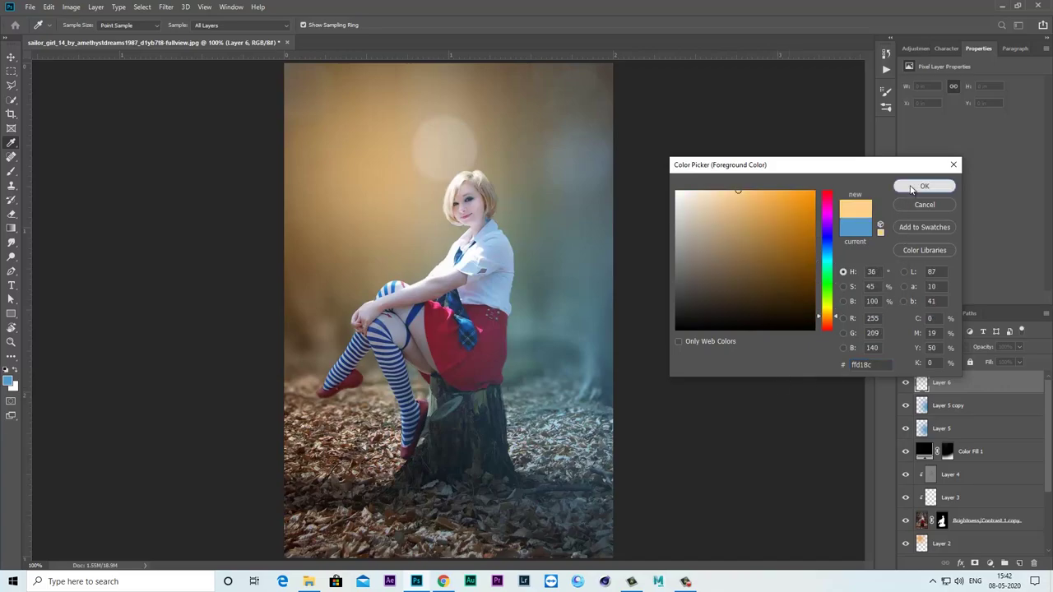
left_click(924, 186)
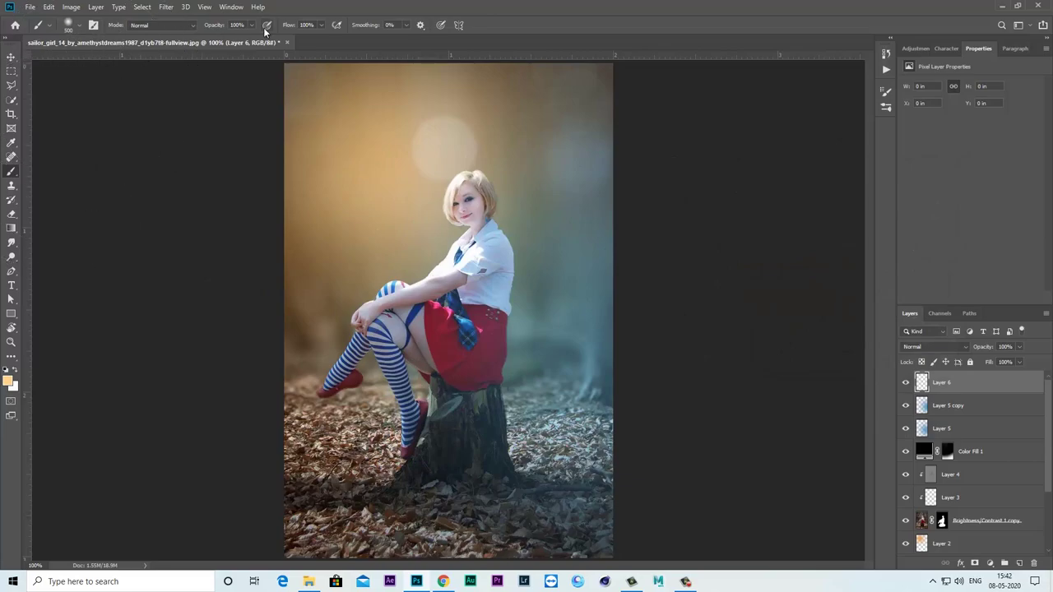
Paint a single 158 px soft orange dab just left of the girl's head.
left_click(74, 26)
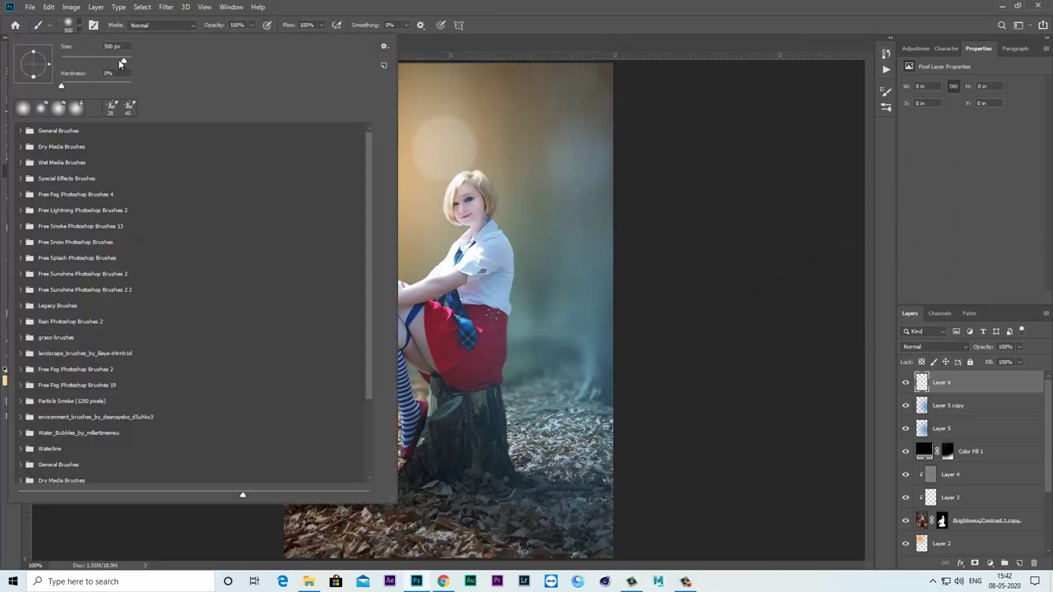
left_click_drag(121, 62, 106, 64)
key("Return")
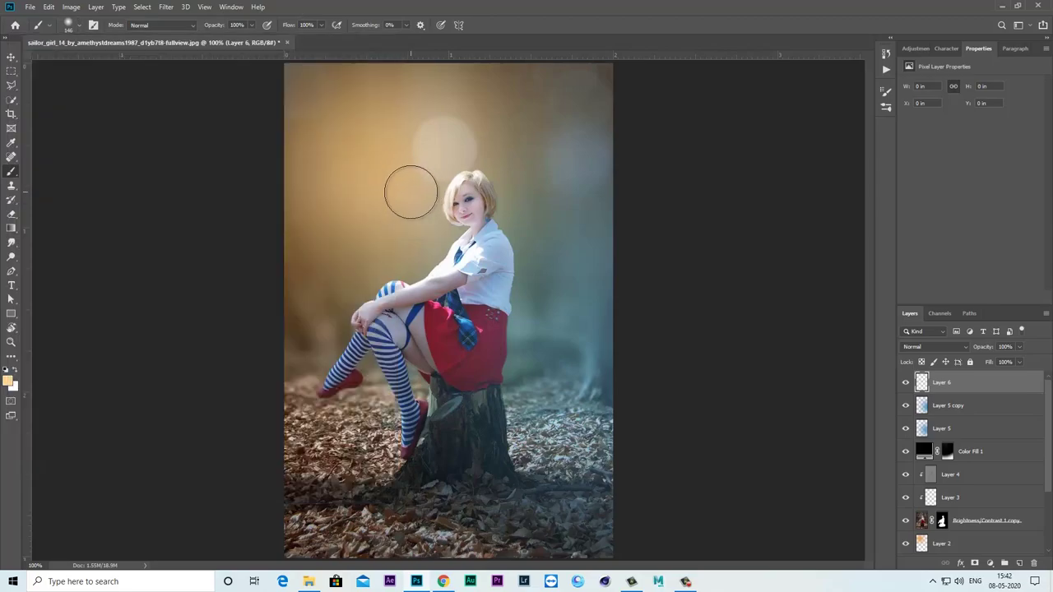
left_click(408, 197)
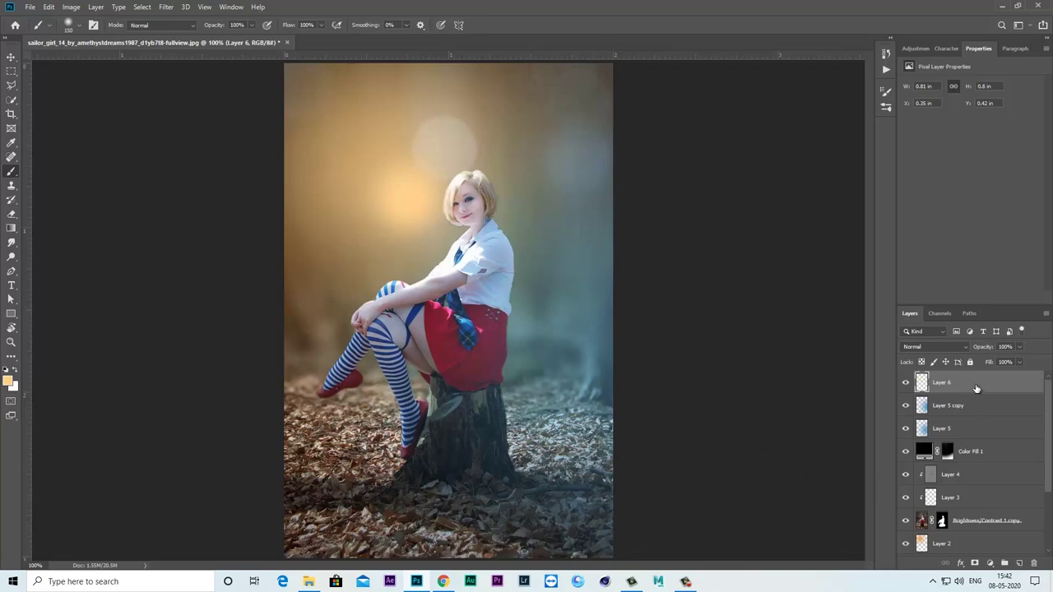
Scale the Layer 6 dab up about 275%, set it to Screen, and position it upper left.
key("ctrl+t")
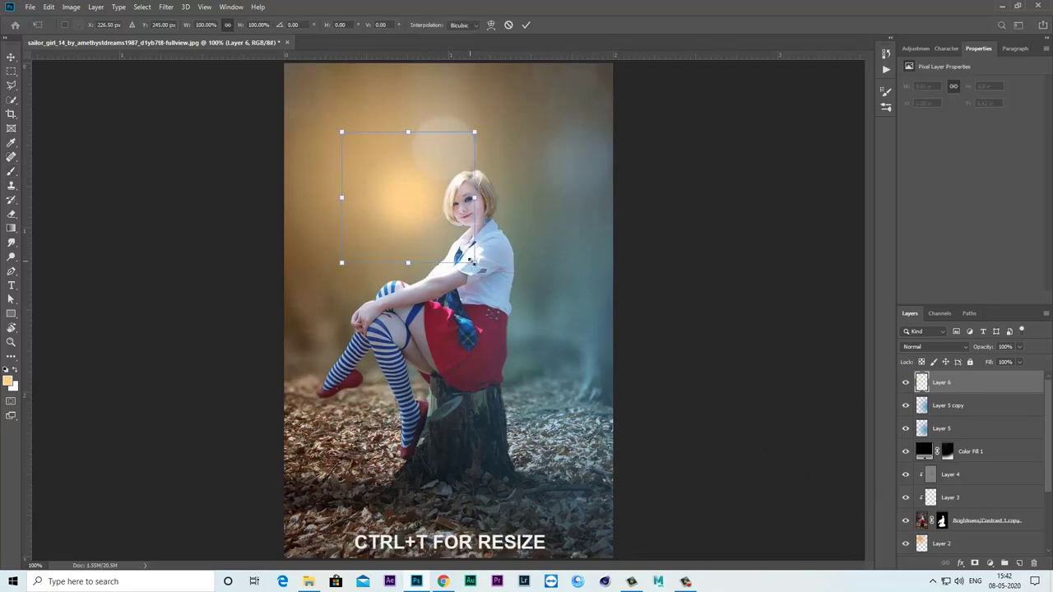
left_click_drag(474, 263, 591, 378)
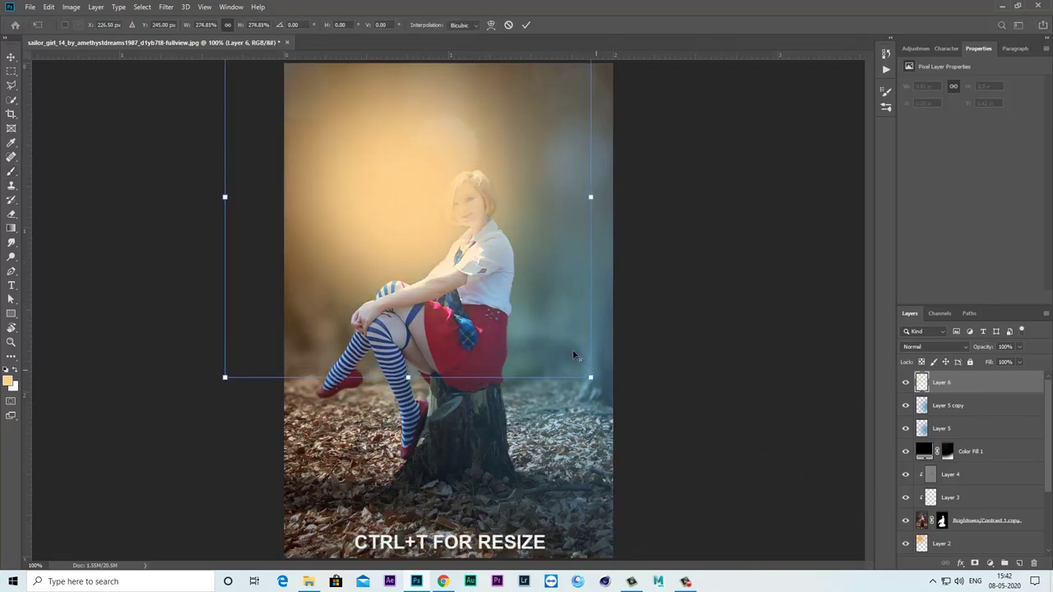
left_click(929, 347)
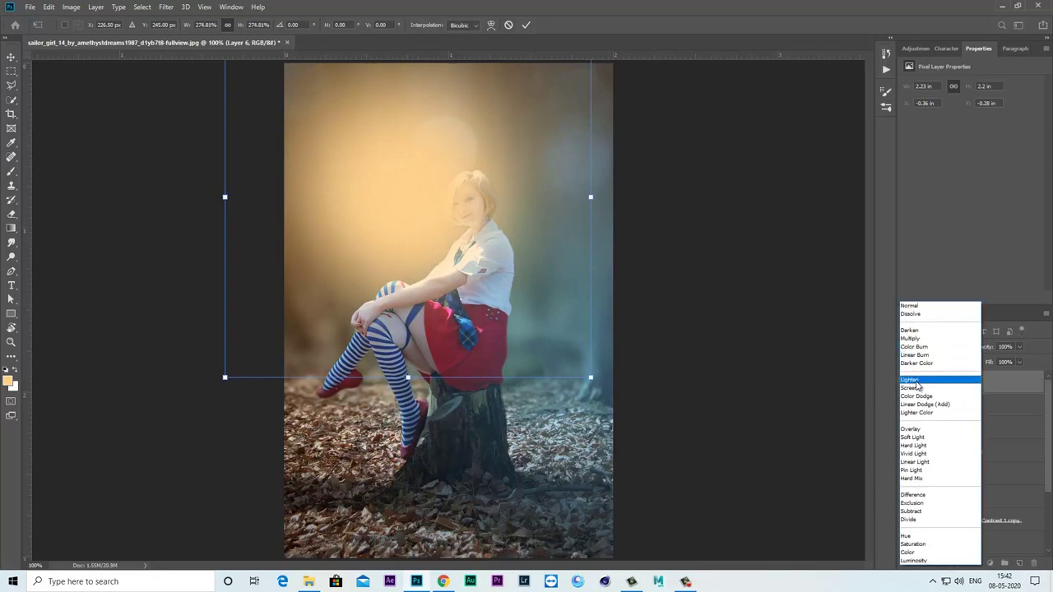
left_click(914, 387)
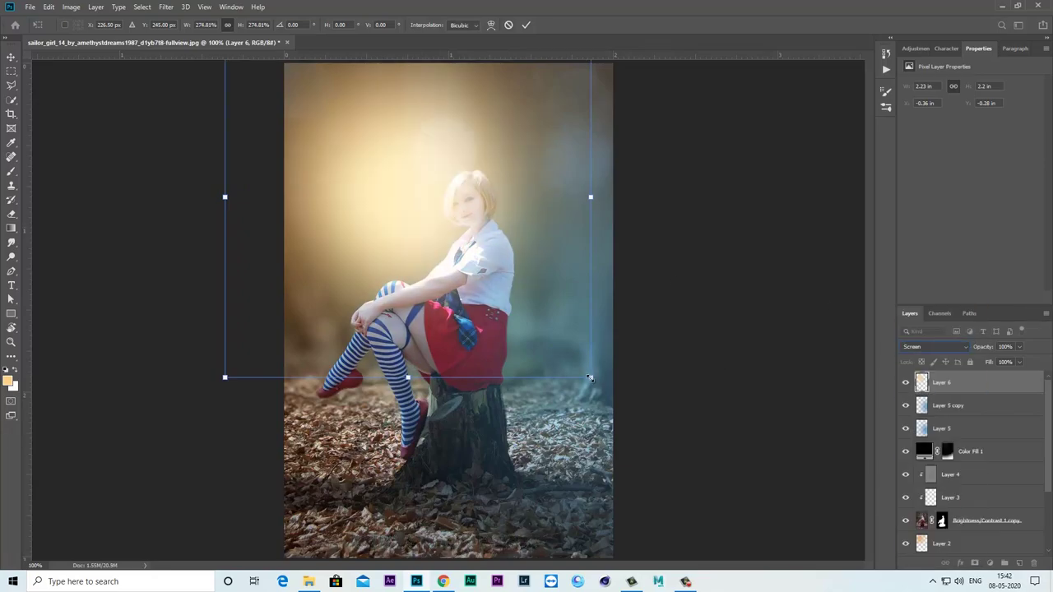
left_click_drag(589, 378, 557, 346)
left_click_drag(425, 212, 405, 198)
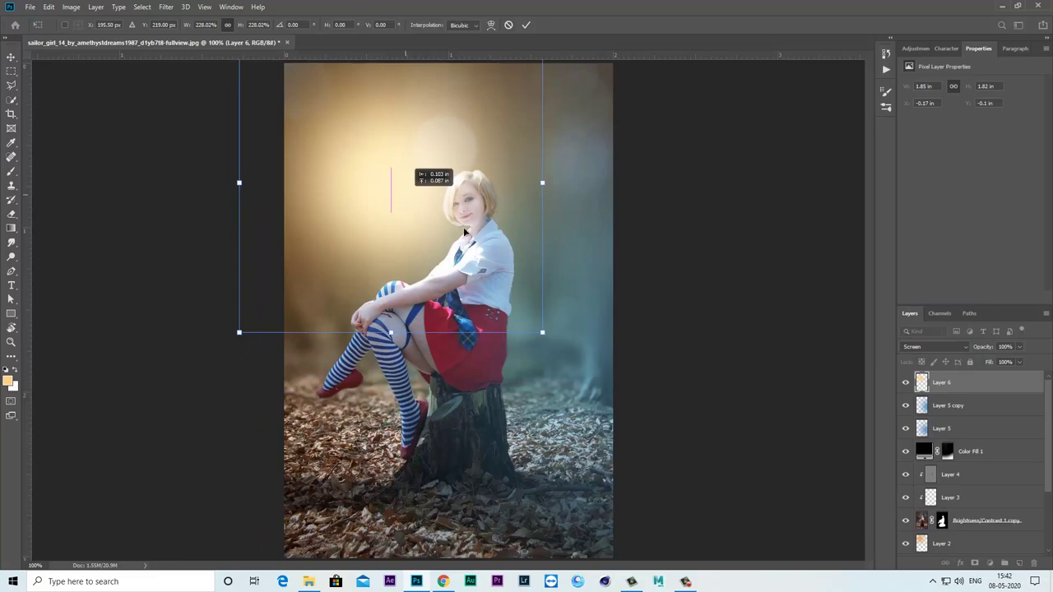
left_click_drag(542, 333, 535, 329)
left_click_drag(409, 194, 403, 200)
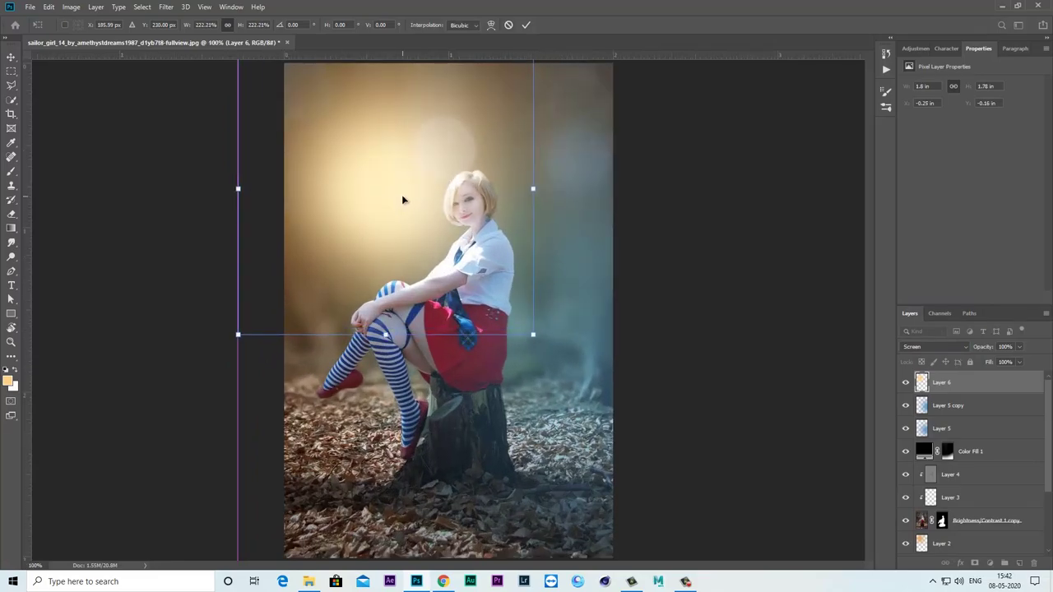
key("Return")
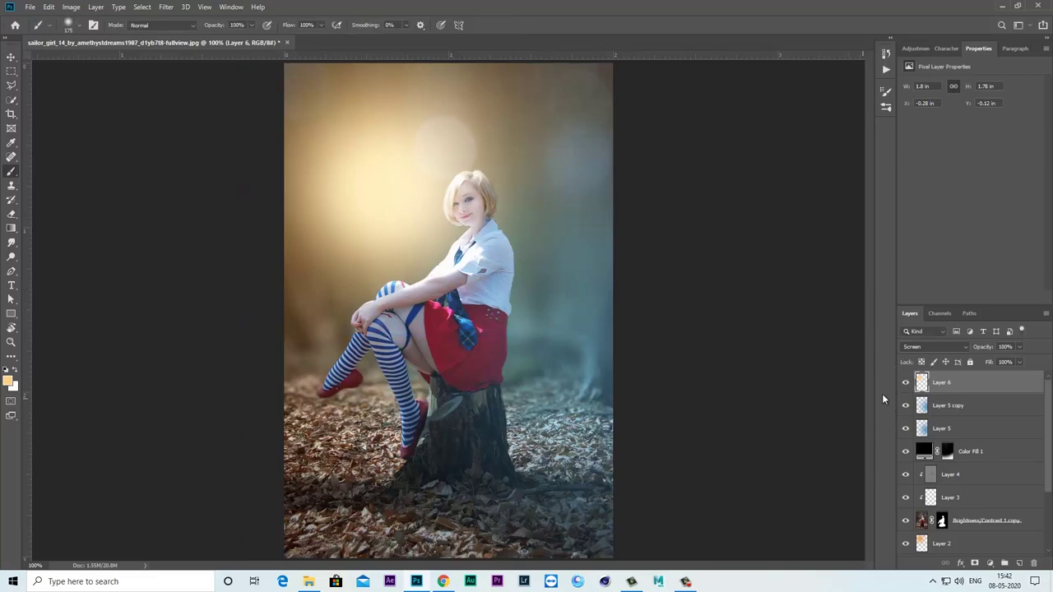
left_click(906, 383)
Add a Curves adjustment layer with a gentle contrast S-curve.
left_click(991, 564)
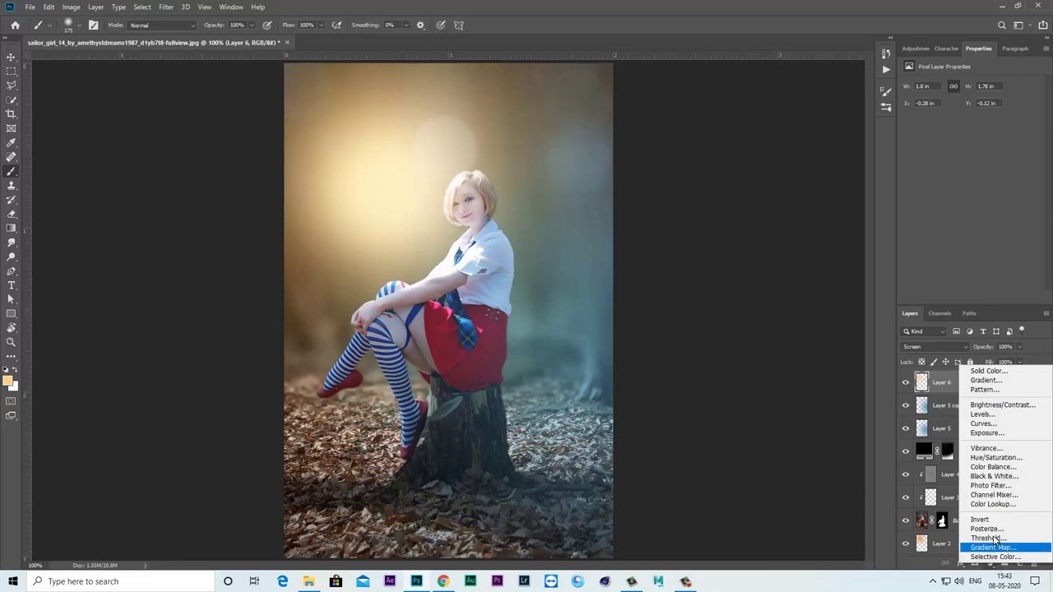
left_click(984, 424)
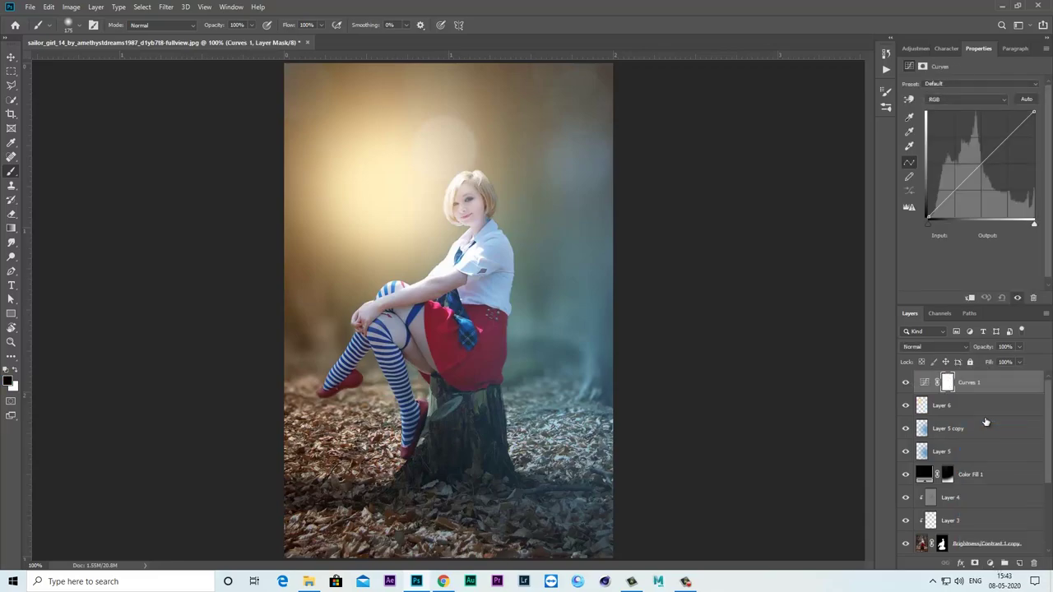
left_click_drag(1002, 144, 1002, 139)
left_click_drag(958, 189, 956, 192)
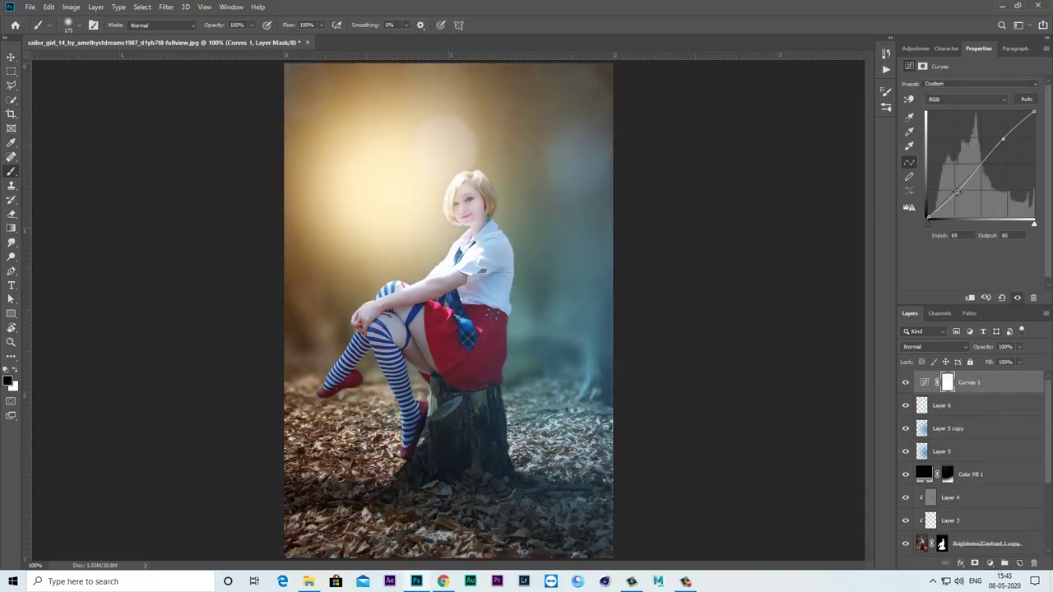
left_click_drag(1003, 139, 996, 143)
In the Blue channel, add blue to the shadows and pull it from the highlights.
left_click(948, 99)
left_click(943, 135)
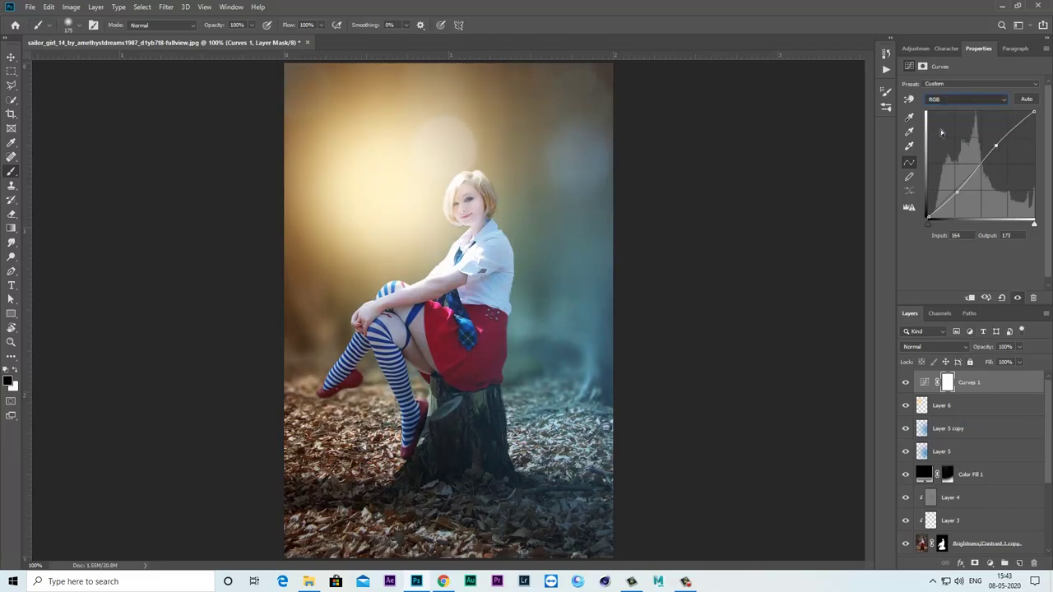
left_click_drag(928, 219, 928, 207)
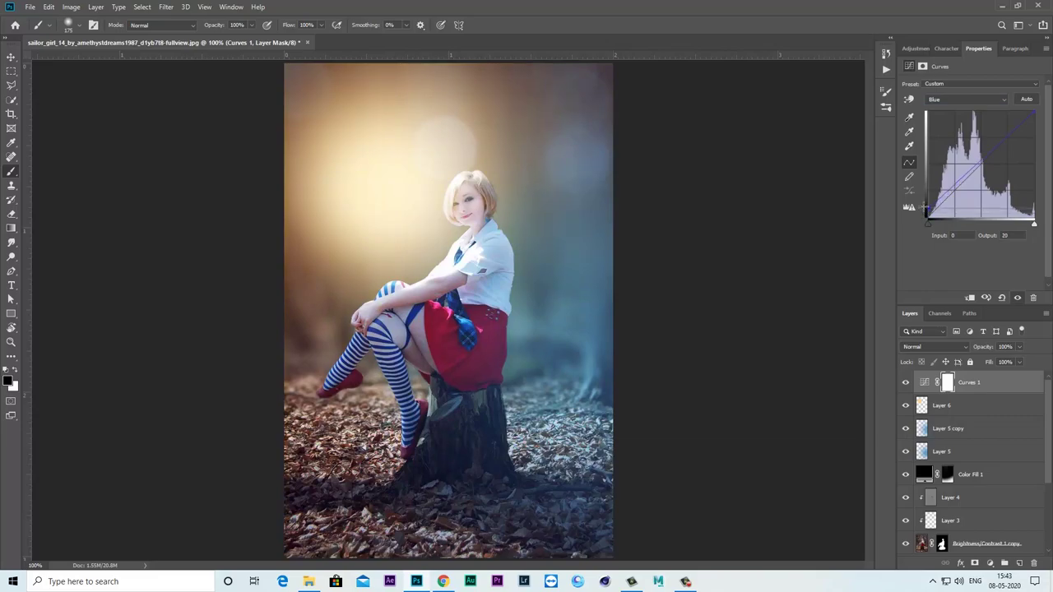
left_click_drag(1032, 112, 1034, 122)
Raise the Red channel's black point, pull in its white point, and set Curves 1 to 90% opacity.
left_click(955, 100)
left_click(954, 111)
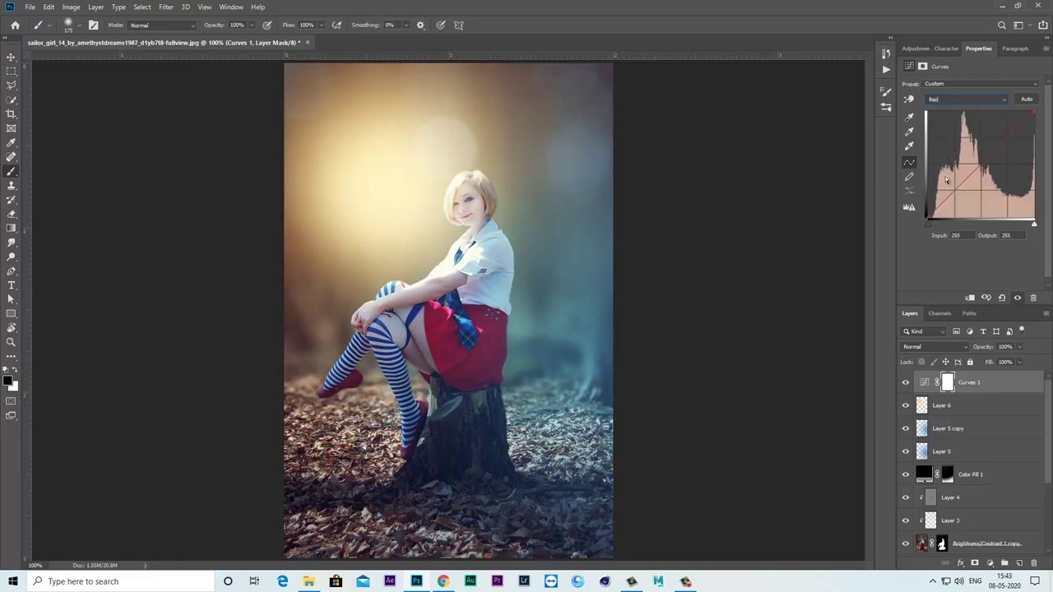
left_click_drag(928, 218, 924, 211)
left_click_drag(1034, 113, 1029, 111)
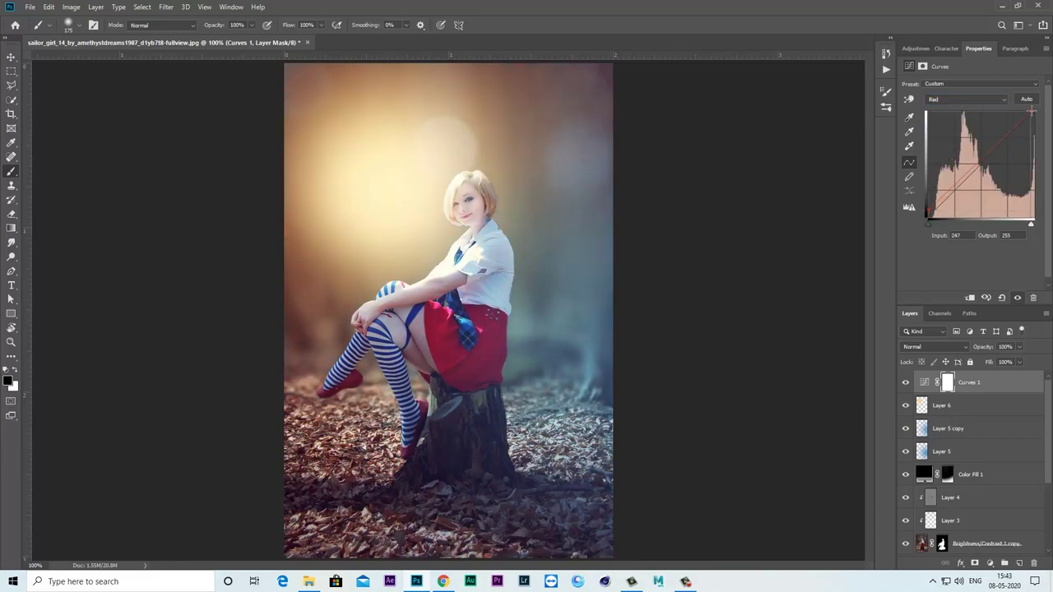
left_click(996, 387)
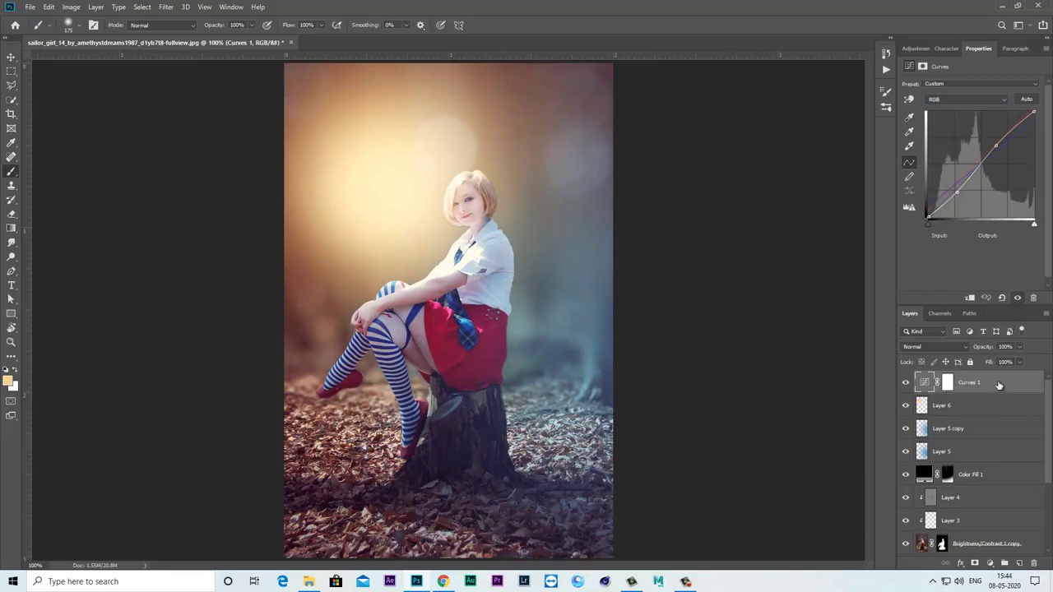
left_click(1021, 348)
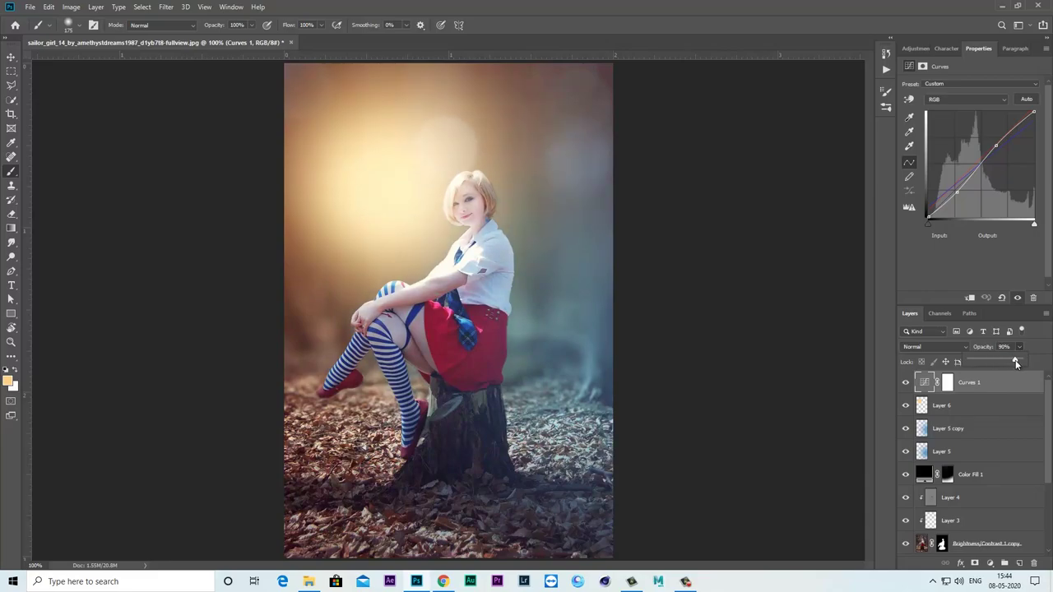
left_click(1003, 387)
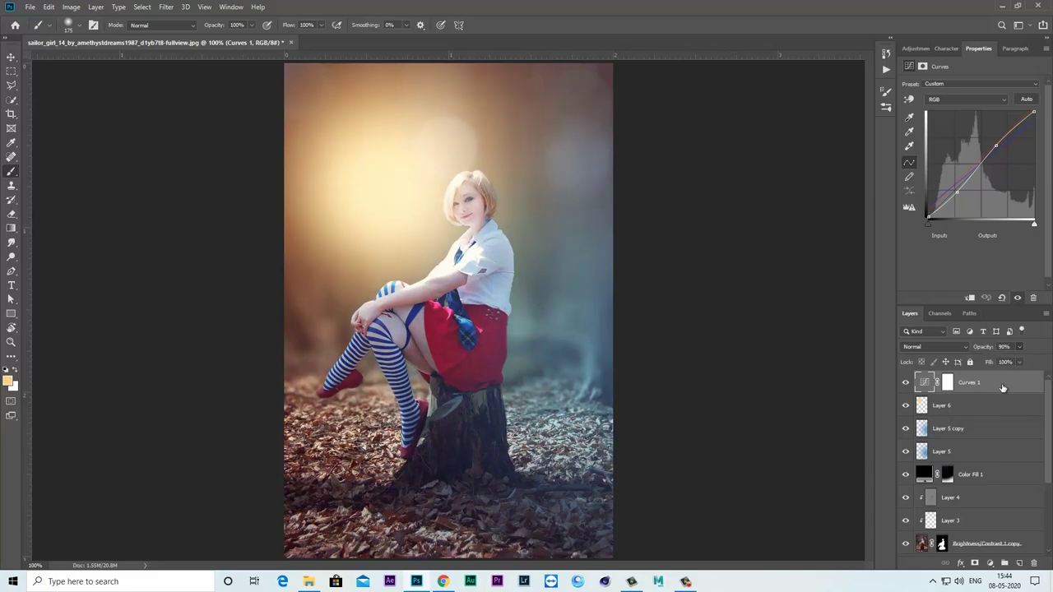
Stamp a merged copy into new Layer 7 with Apply Image and blend it as Linear Light.
left_click(1019, 563)
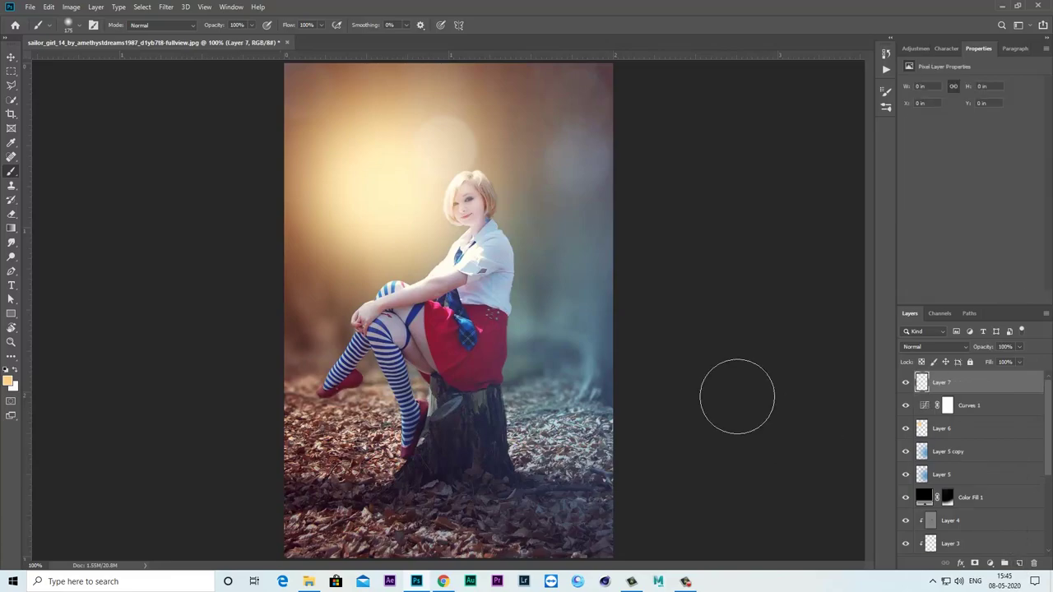
left_click(72, 7)
left_click(103, 164)
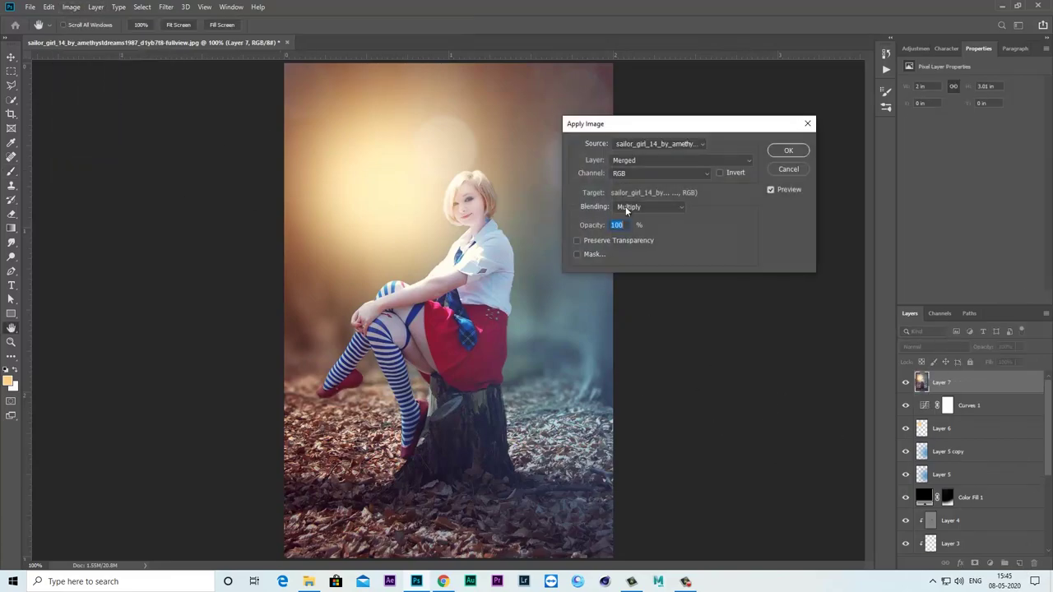
left_click(787, 152)
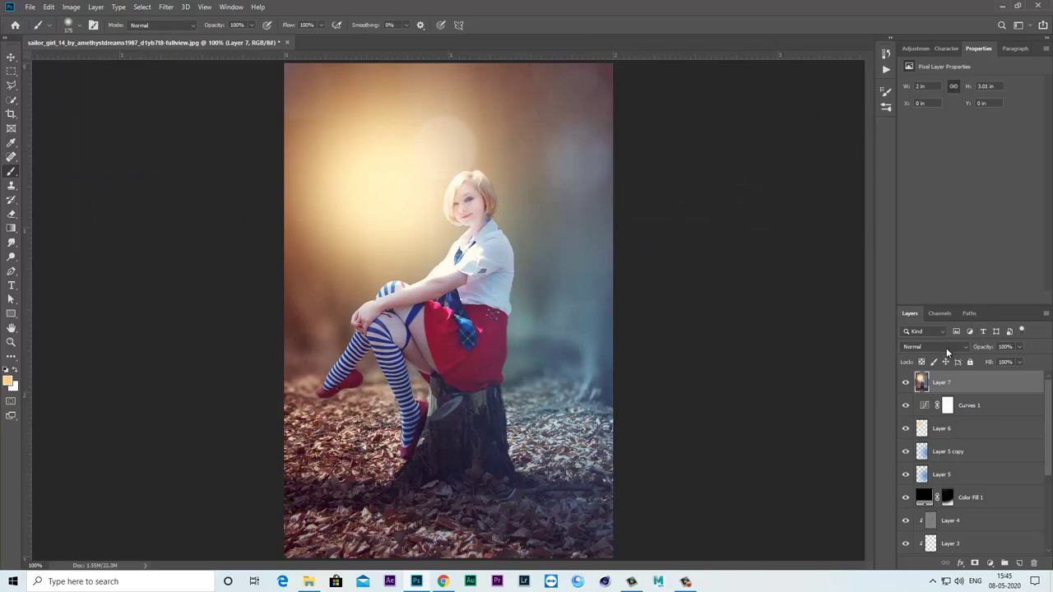
left_click(946, 347)
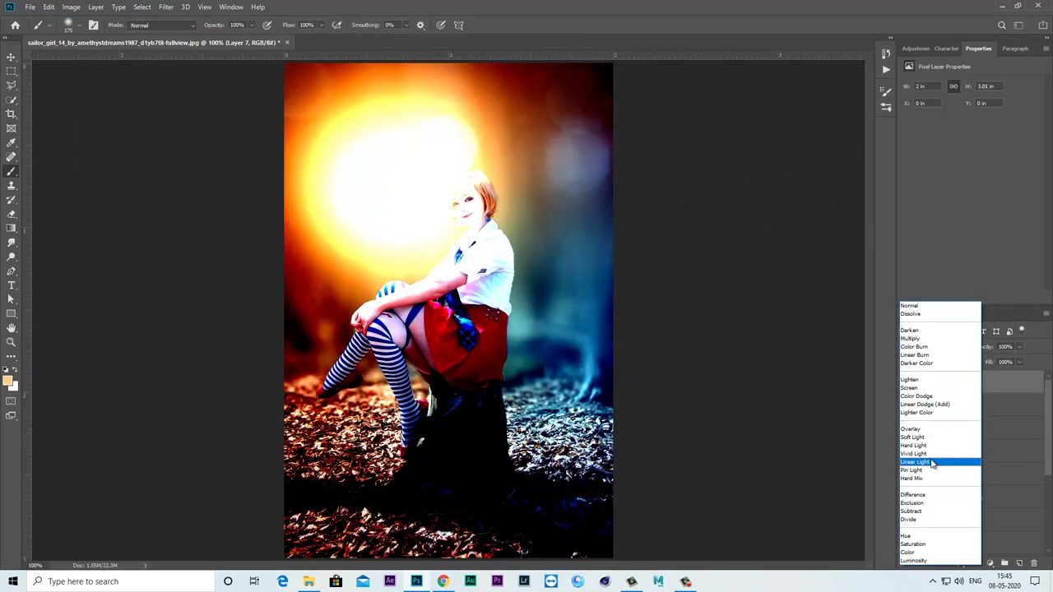
left_click(932, 464)
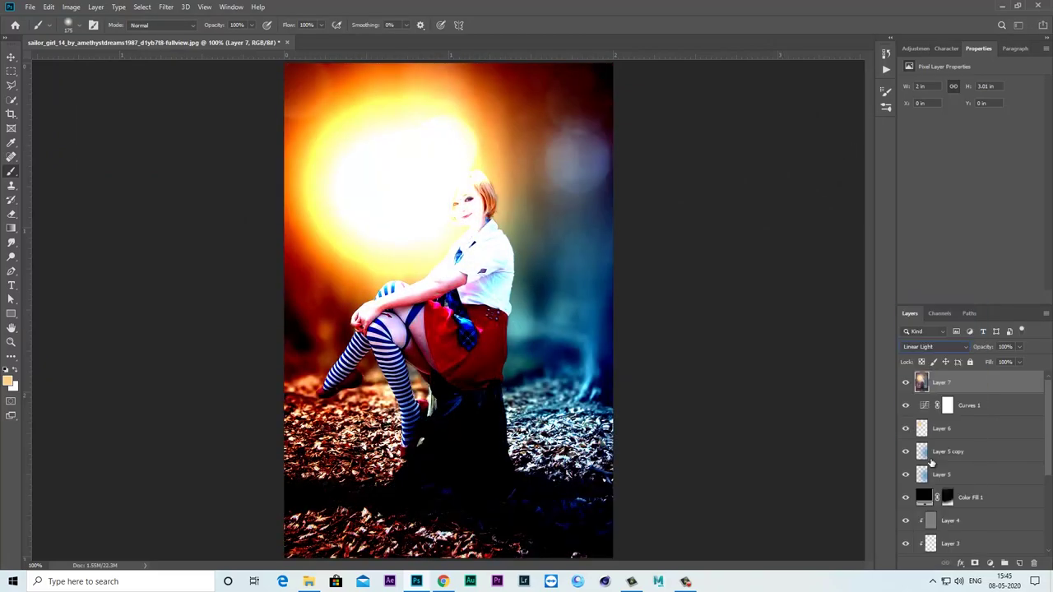
Run High Pass on Layer 7 with a 0.8-pixel radius.
left_click(164, 8)
mouse_move(214, 226)
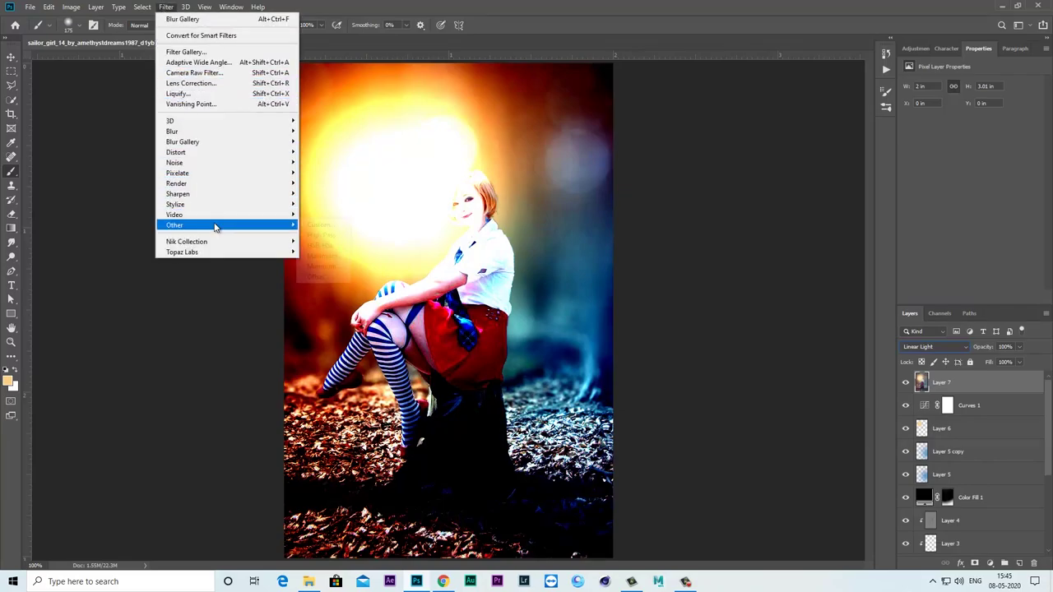
left_click(313, 236)
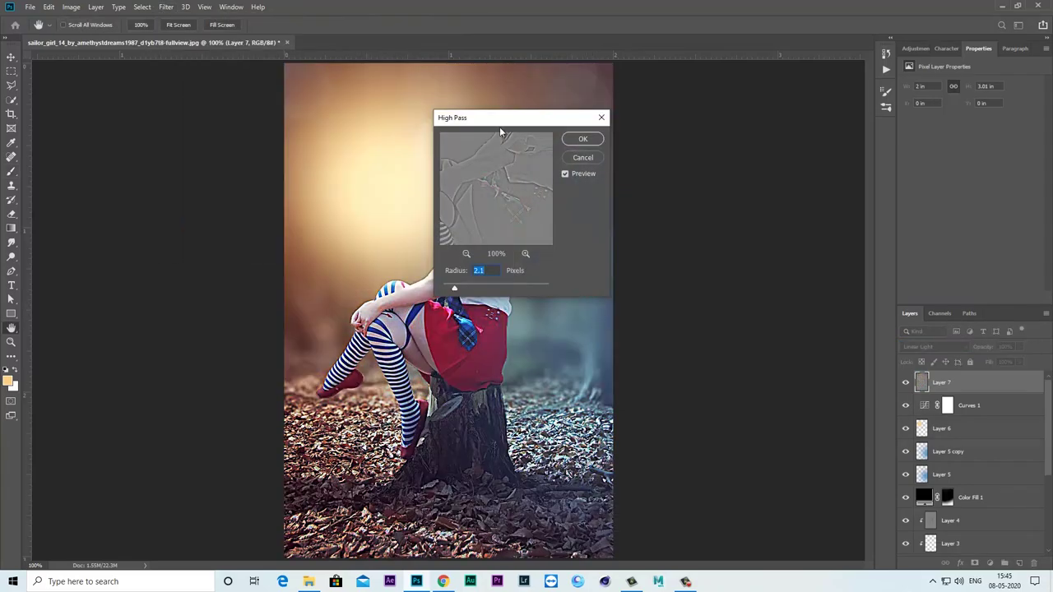
left_click_drag(500, 132, 759, 160)
left_click_drag(713, 318, 704, 320)
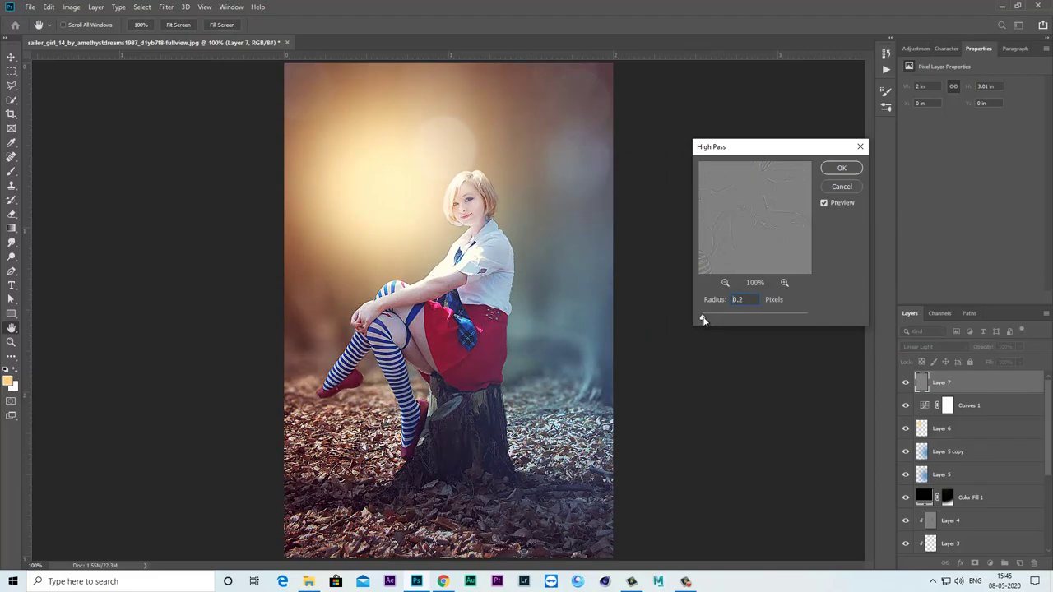
left_click(726, 283)
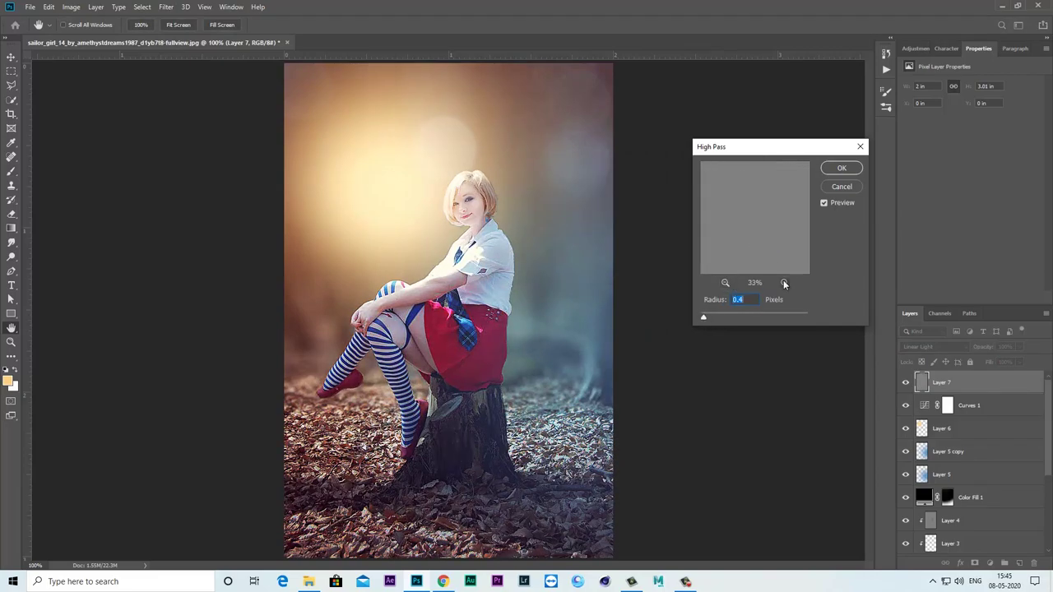
left_click_drag(704, 320, 706, 320)
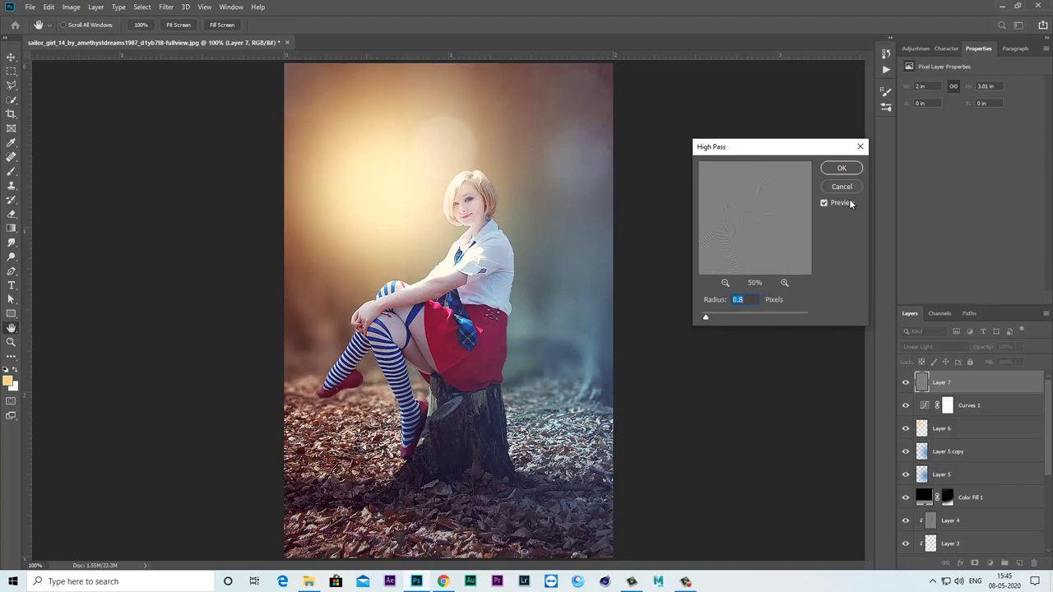
left_click(839, 170)
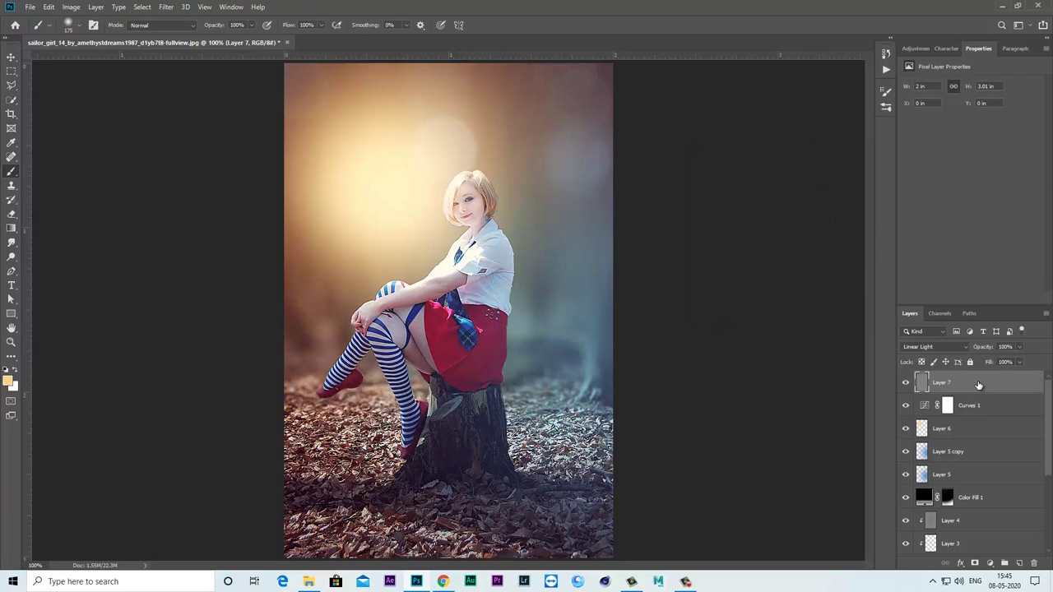
Stamp a merged copy of the image into new Layer 8 using Apply Image.
key("ctrl+z")
key("ctrl+shift+z")
left_click(1019, 563)
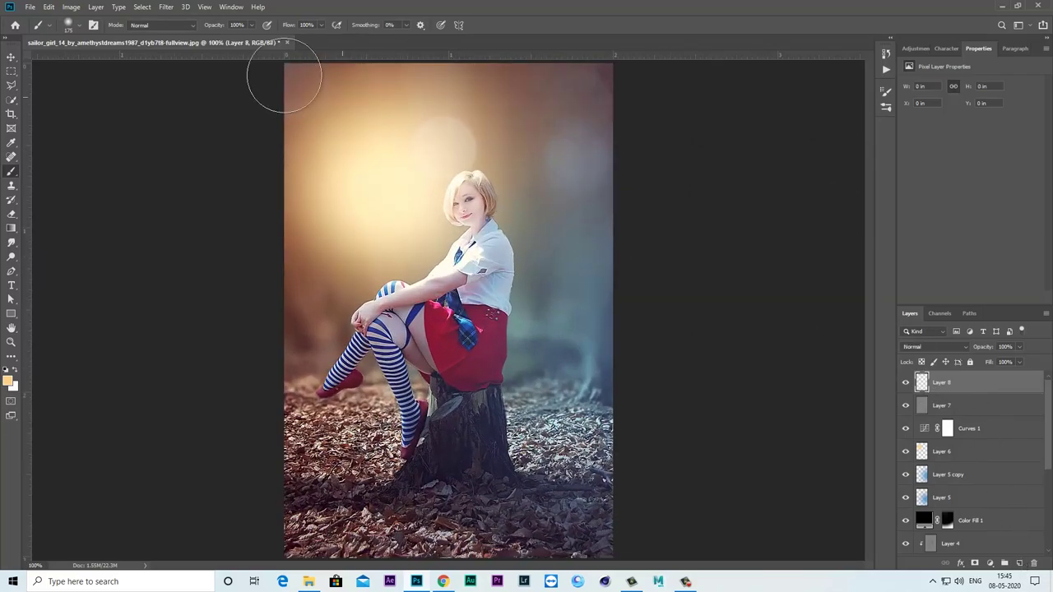
left_click(72, 6)
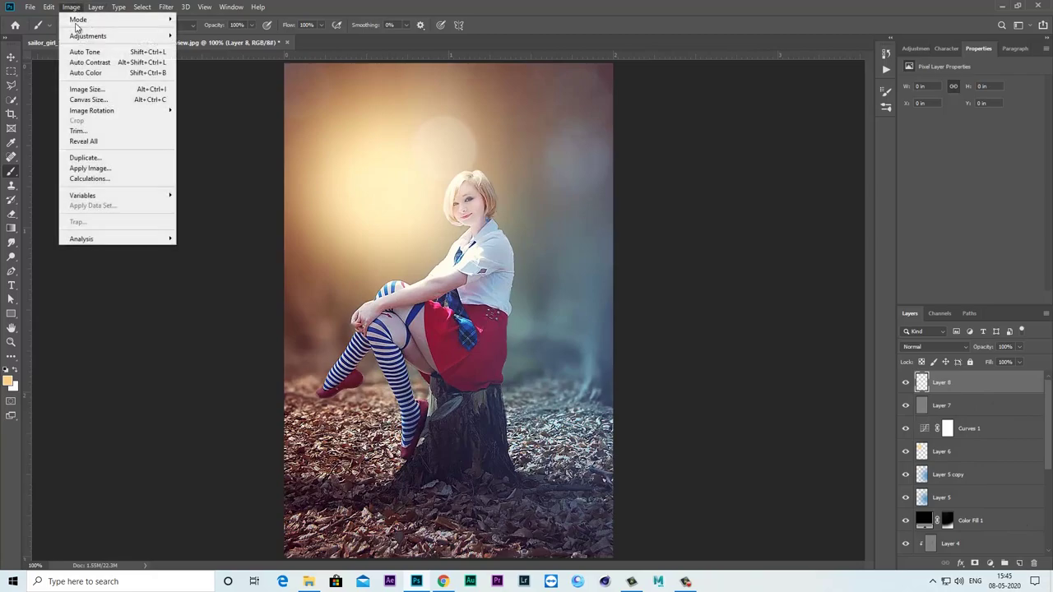
left_click(102, 169)
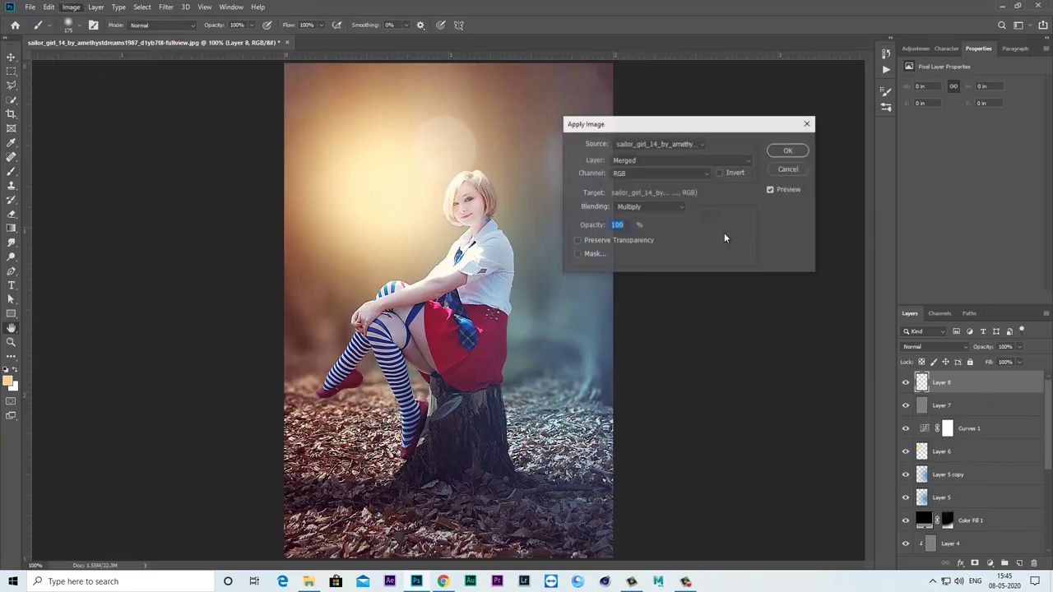
left_click(776, 154)
Apply Camera Raw noise reduction: Luminance 43, Luminance Detail 53, Luminance Contrast 31.
left_click(166, 7)
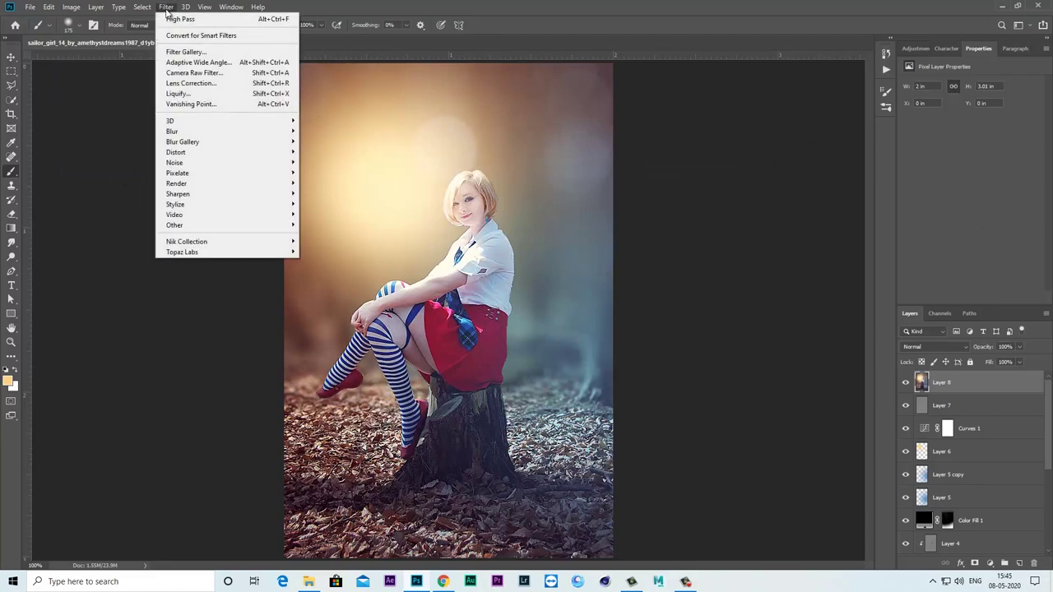
left_click(209, 73)
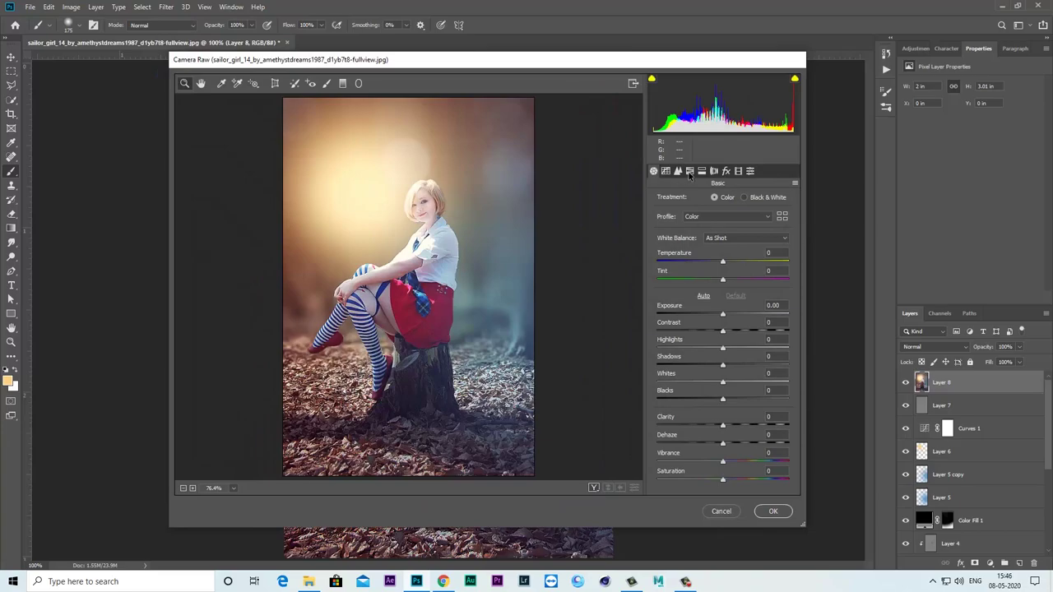
left_click(689, 171)
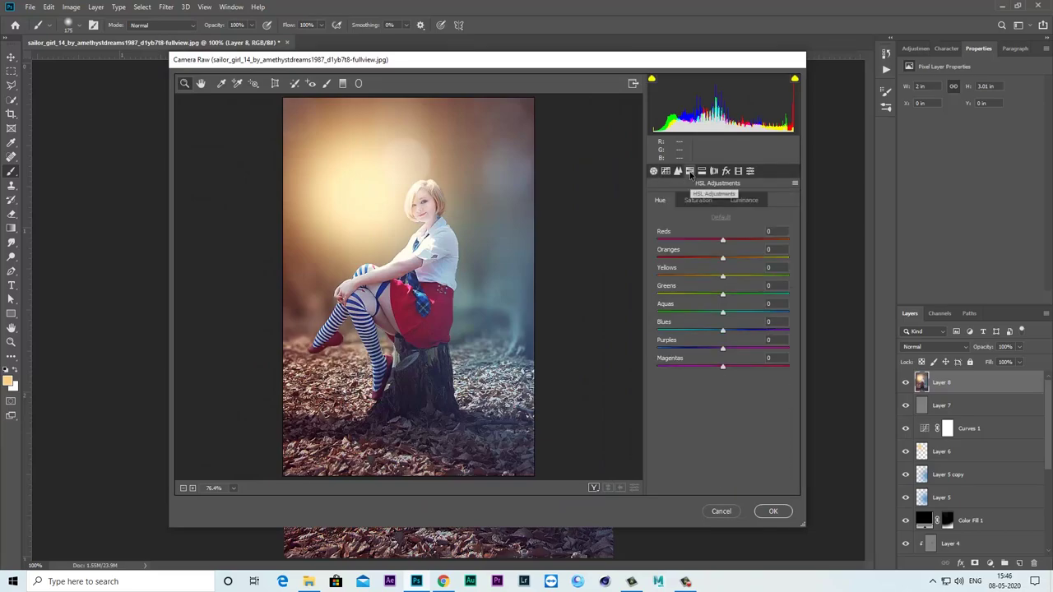
left_click(678, 172)
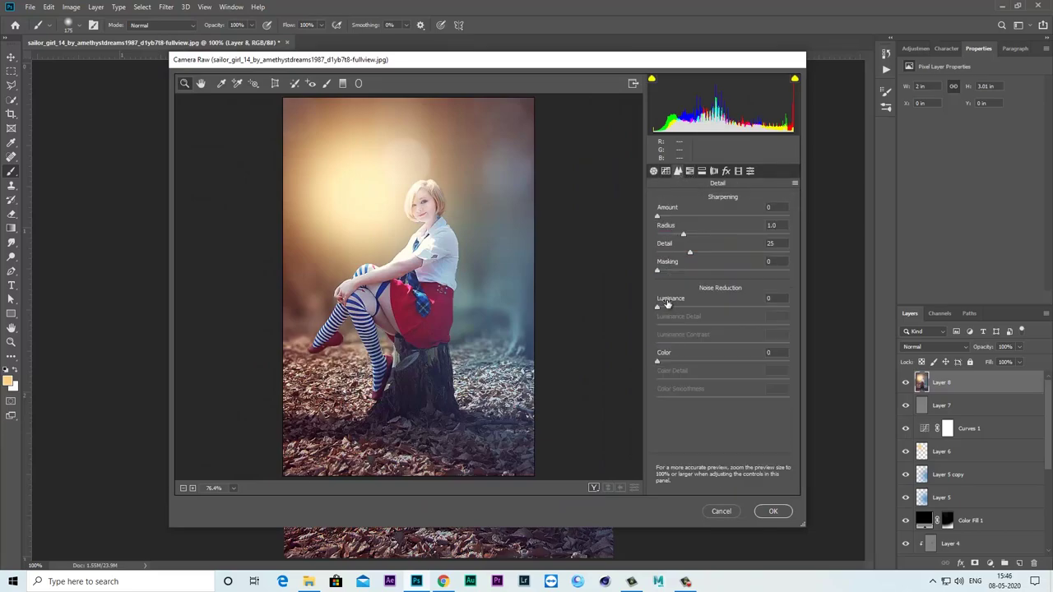
mouse_move(658, 308)
left_mouse_down()
mouse_move(736, 326)
mouse_move(729, 333)
left_mouse_up()
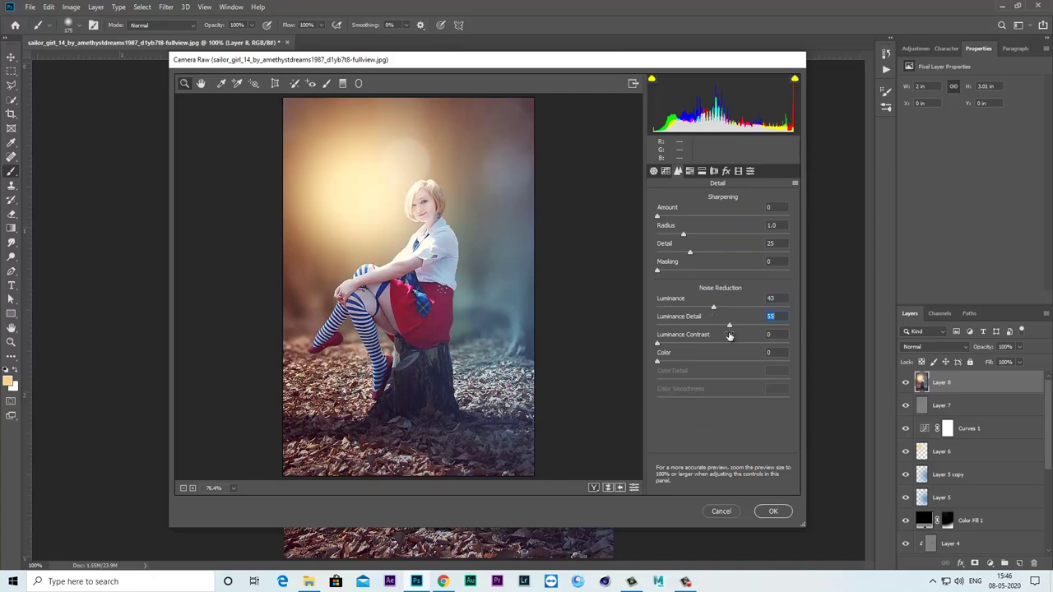
left_click(658, 217)
left_click_drag(657, 344, 705, 349)
left_click_drag(782, 365, 625, 340)
left_click(427, 216)
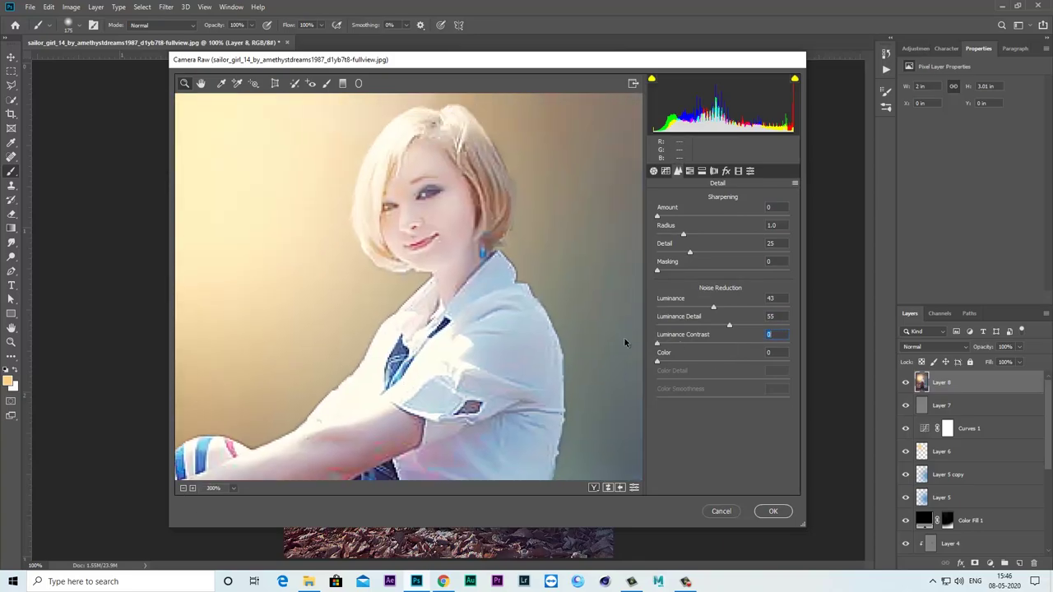
left_click(725, 327)
left_click(773, 511)
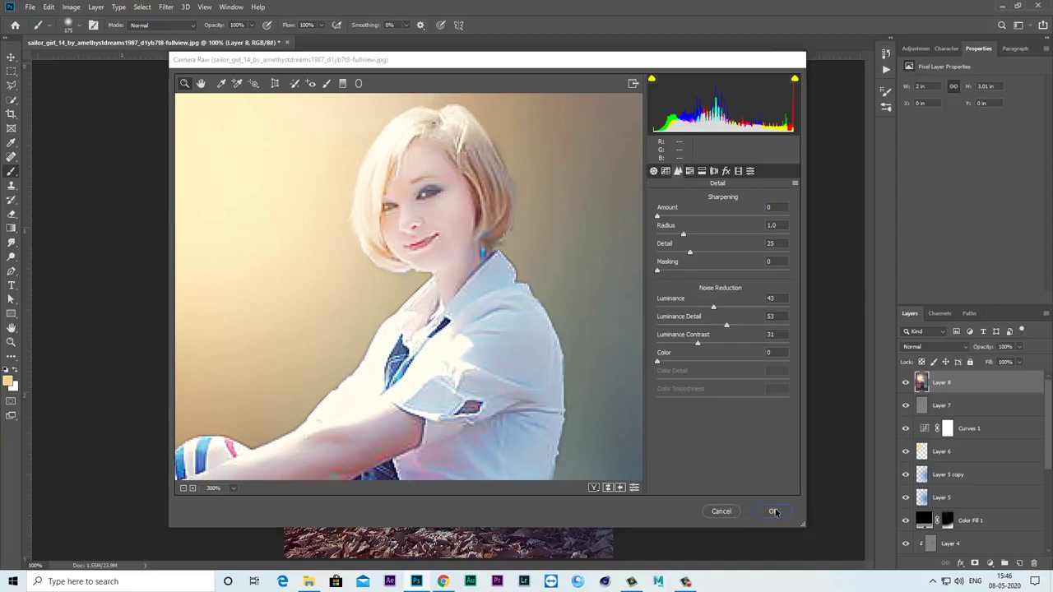